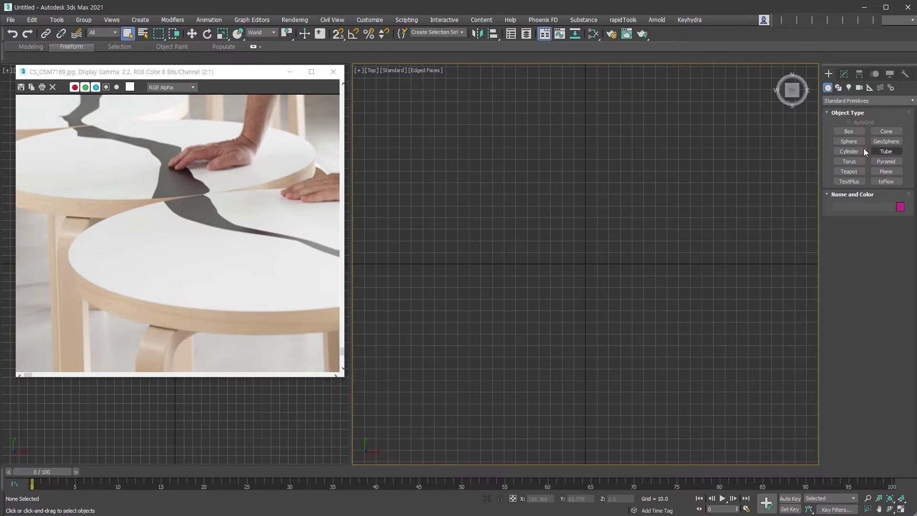
- Create a cylinder for the tabletop, centred near the origin in the top view, with radius 350 and height 40
left_click(849, 151)
left_click_drag(586, 260, 706, 390)
left_click(693, 363)
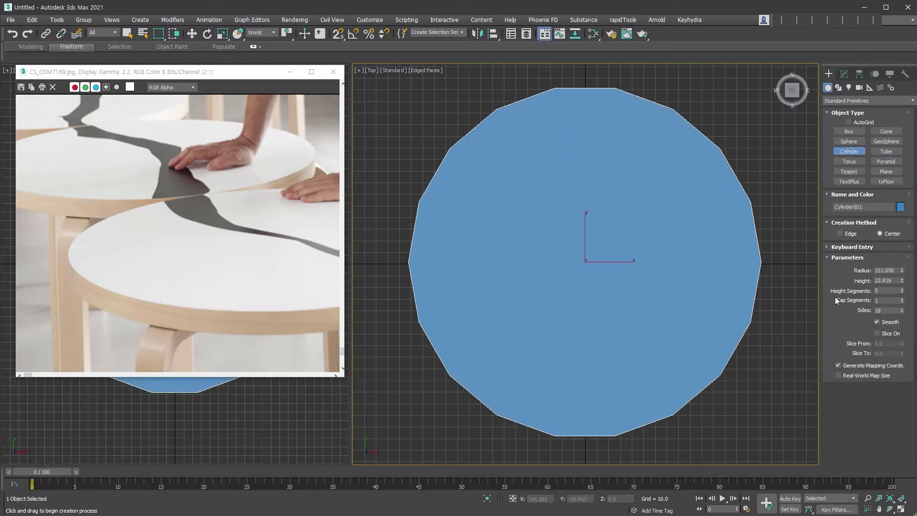
double_click(889, 270)
type("350")
key("Tab")
type("40")
key("Return")
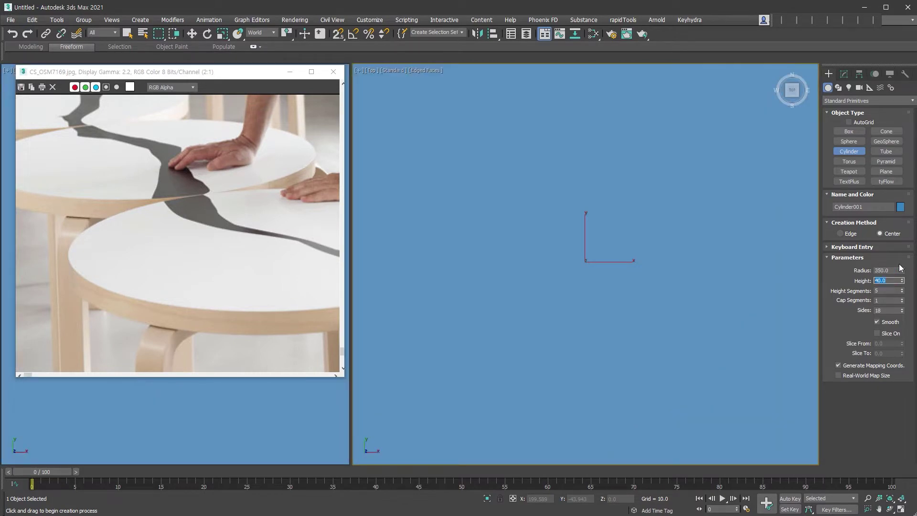
right_click(698, 256)
key("z")
middle_click_drag(698, 256, 740, 290, "alt")
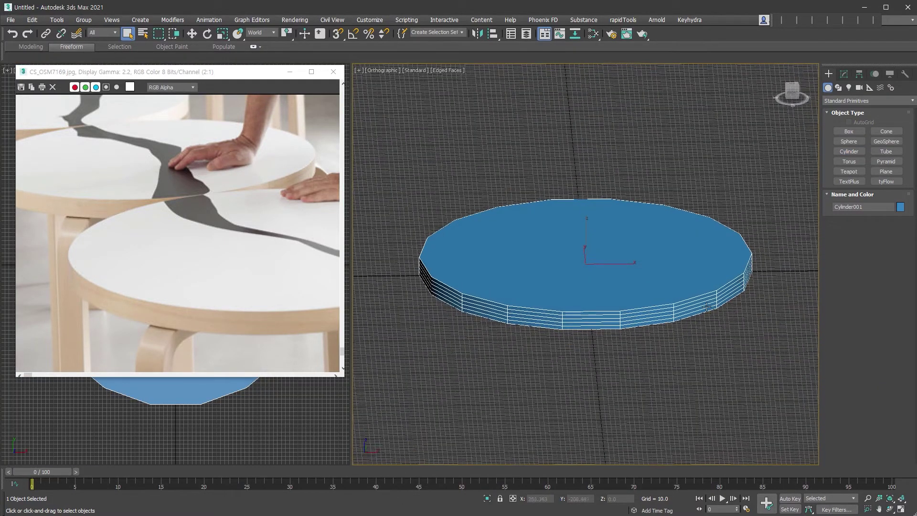
- Reduce the tabletop cylinder to 1 height segment and raise its sides to 150
left_click(844, 75)
middle_click_drag(656, 326, 706, 283, "alt")
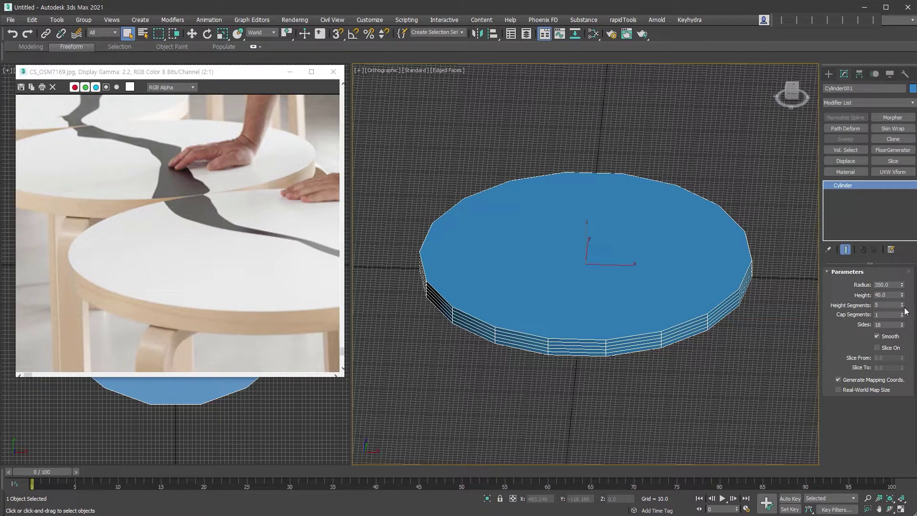
left_click_drag(902, 307, 904, 388)
double_click(880, 325)
type("150")
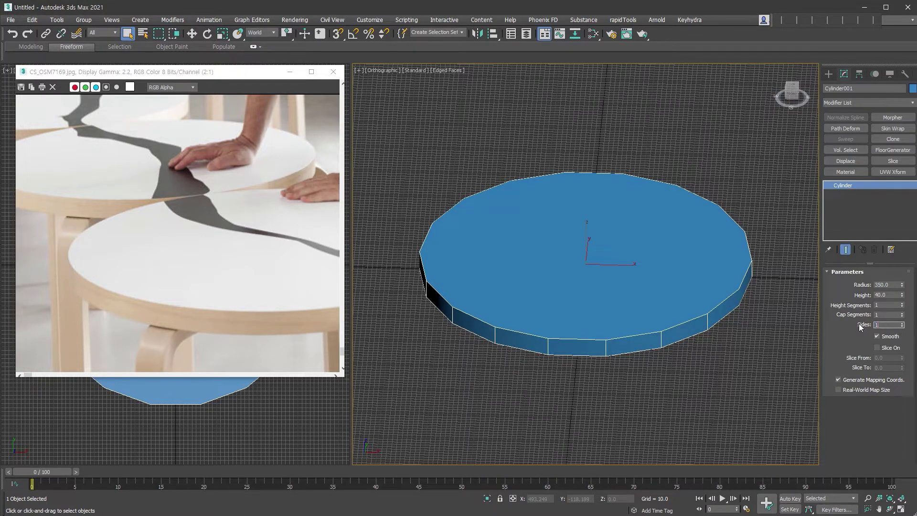
key("Return")
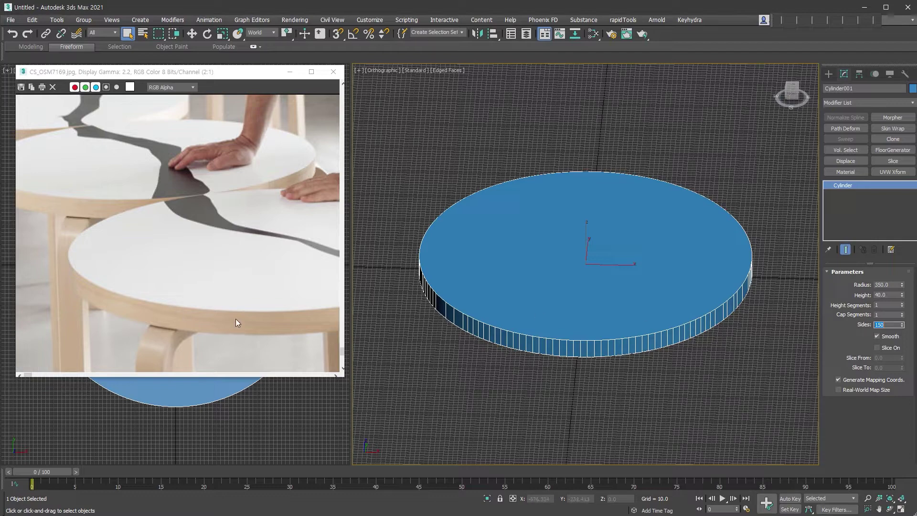
middle_click_drag(690, 350, 702, 336, "alt")
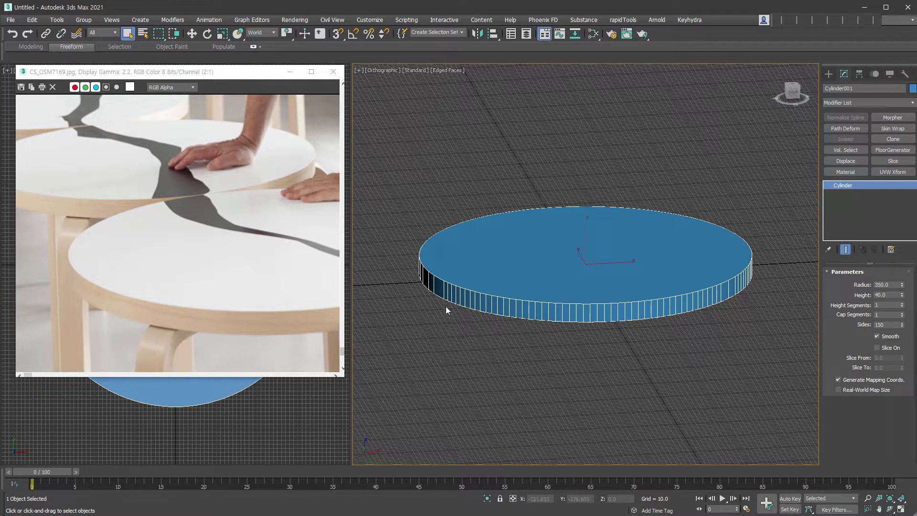
- Move the tabletop cylinder up to a Z position of 700
right_click(620, 309)
left_click(644, 310)
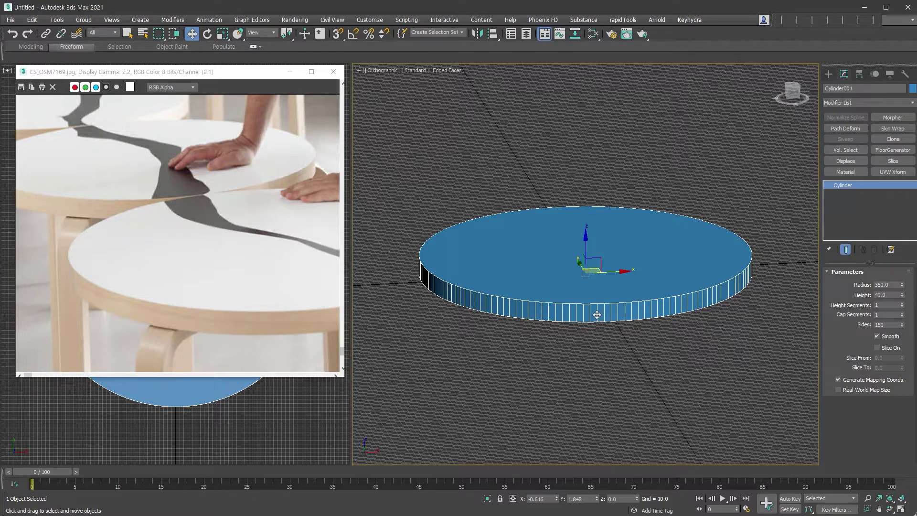
left_click(614, 498)
type("700")
key("Return")
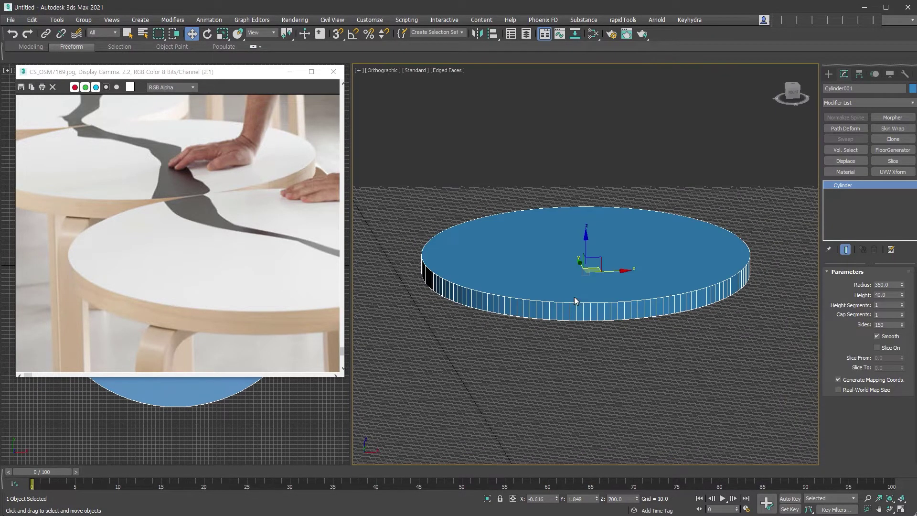
middle_click_drag(666, 353, 652, 339, "alt")
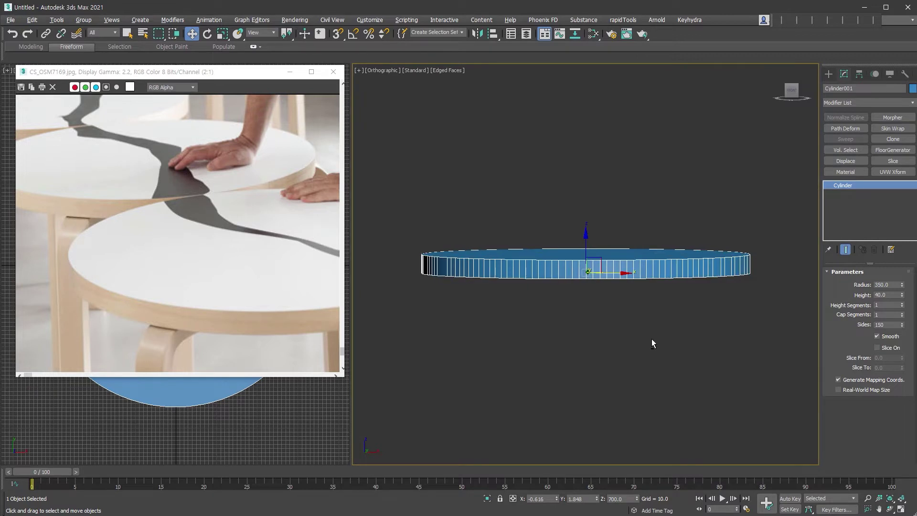
key("shift+z")
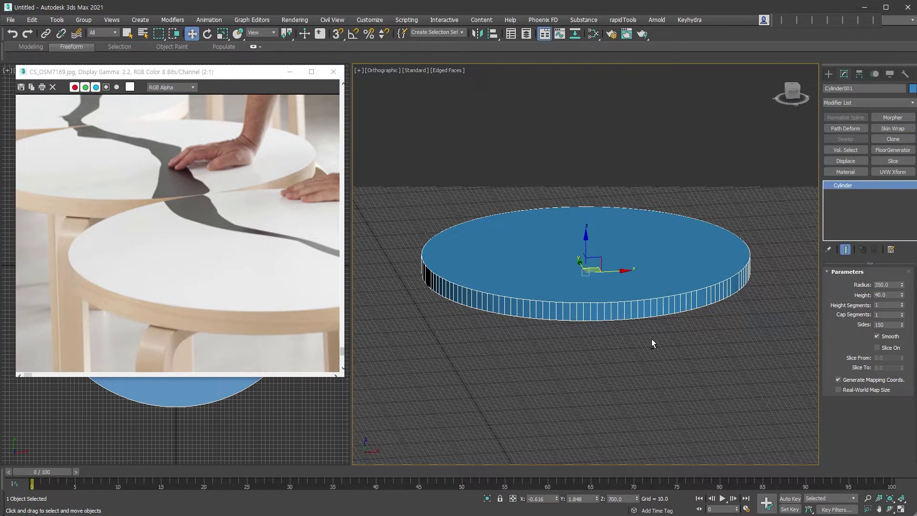
- In the top view, draw a box about 293 long and 47 wide from the tabletop's rim toward its centre, with a height of about 187
key("t")
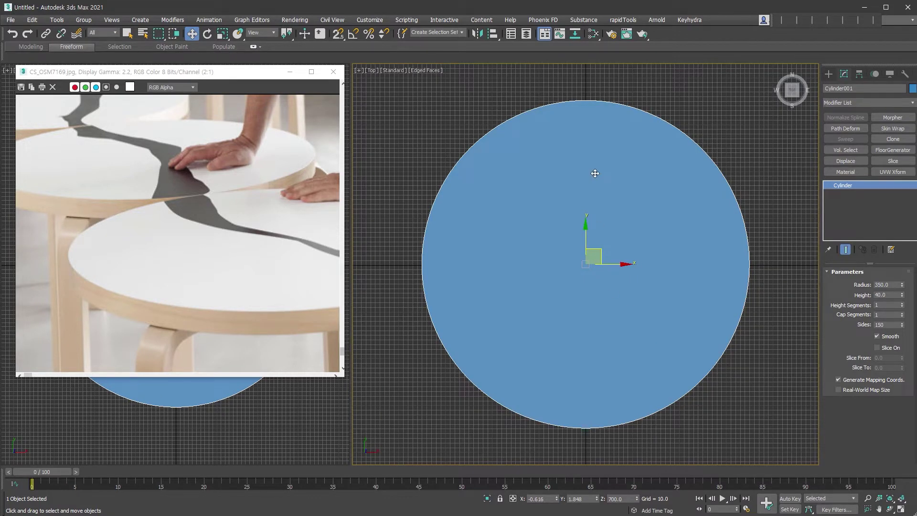
middle_click_drag(594, 174, 607, 221)
left_click(828, 74)
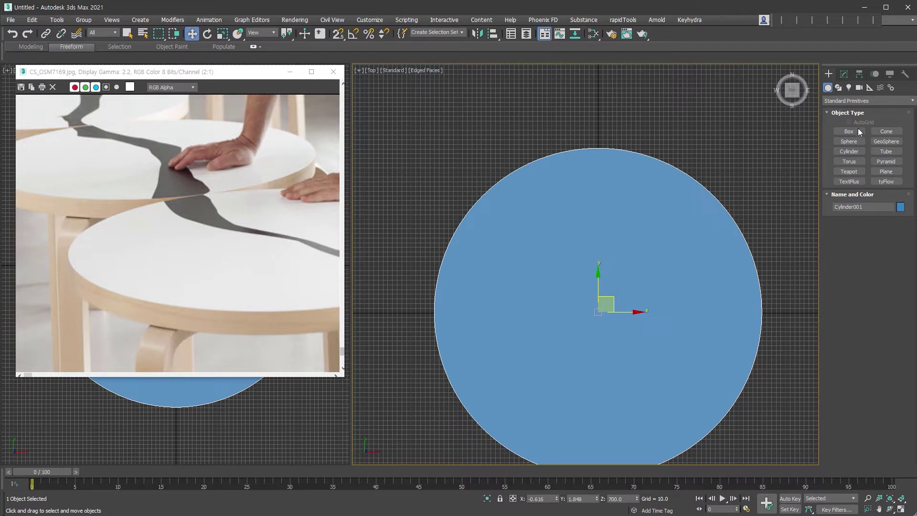
left_click(855, 130)
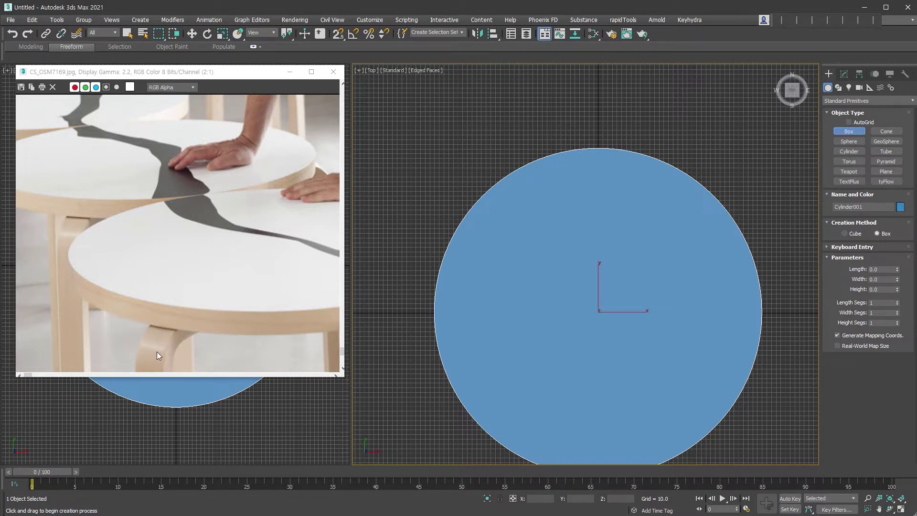
left_click_drag(587, 147, 609, 286)
key("F3")
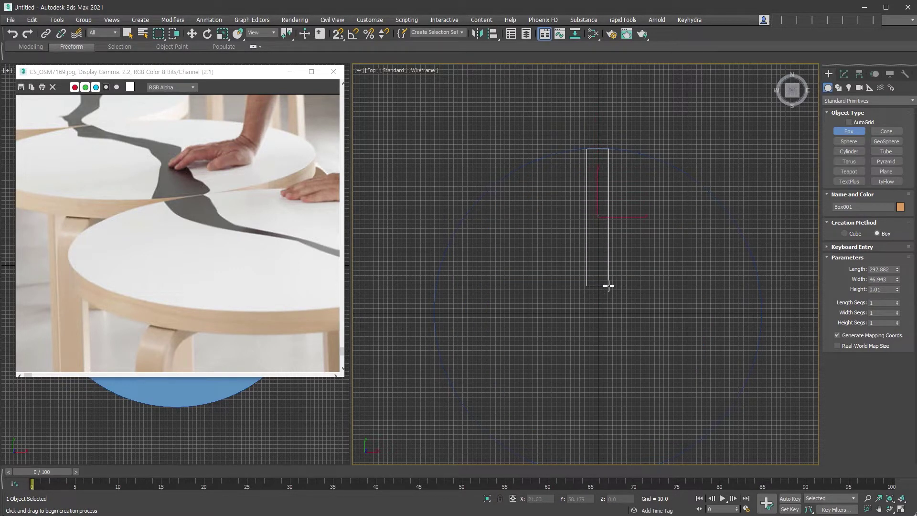
left_click_drag(609, 286, 609, 286)
left_click(620, 199)
- Set the leg box to length 300, width 50 and height 674
double_click(881, 269)
type("300")
key("Tab")
type("50")
key("Tab")
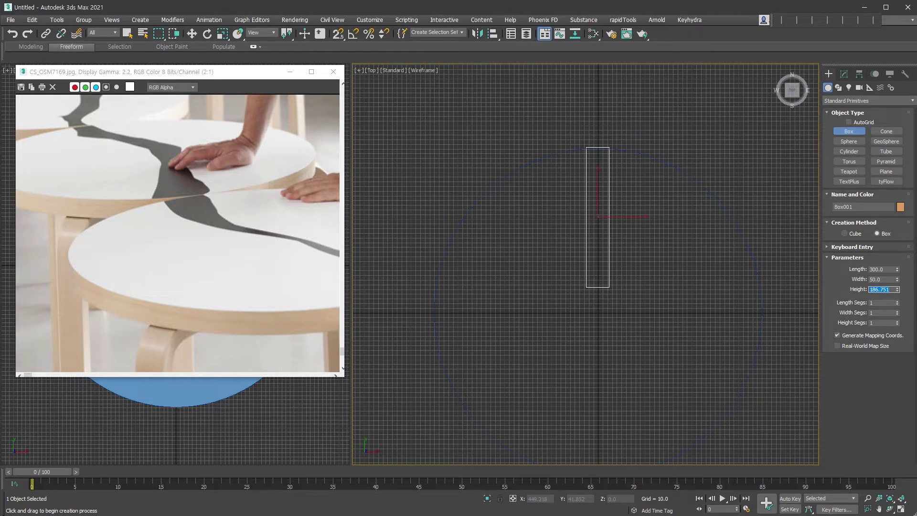
type("674")
key("Return")
- Align the leg box to the tabletop cylinder in X position only, centre to centre
key("w")
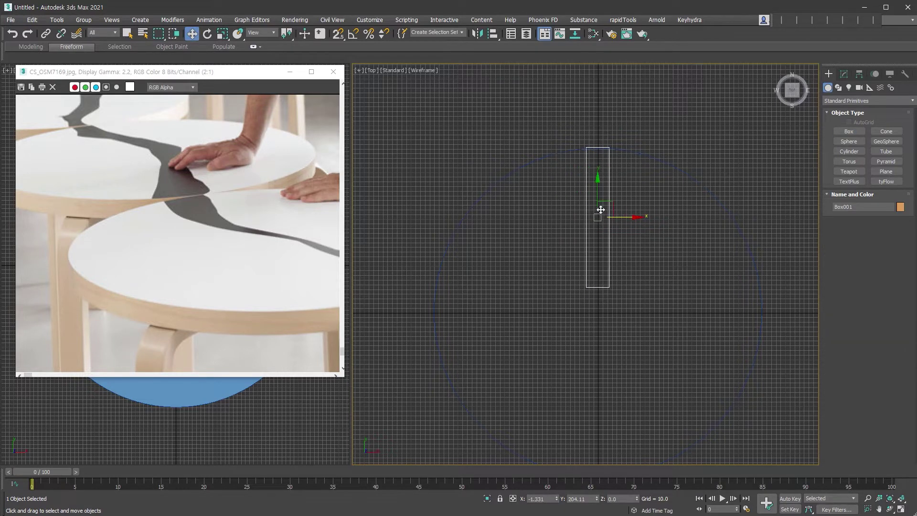
key("alt+a")
key("g")
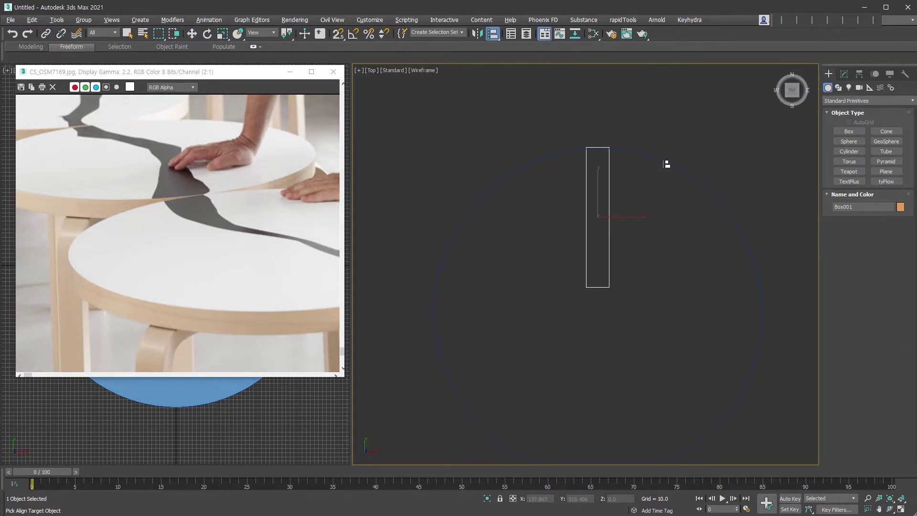
key("w")
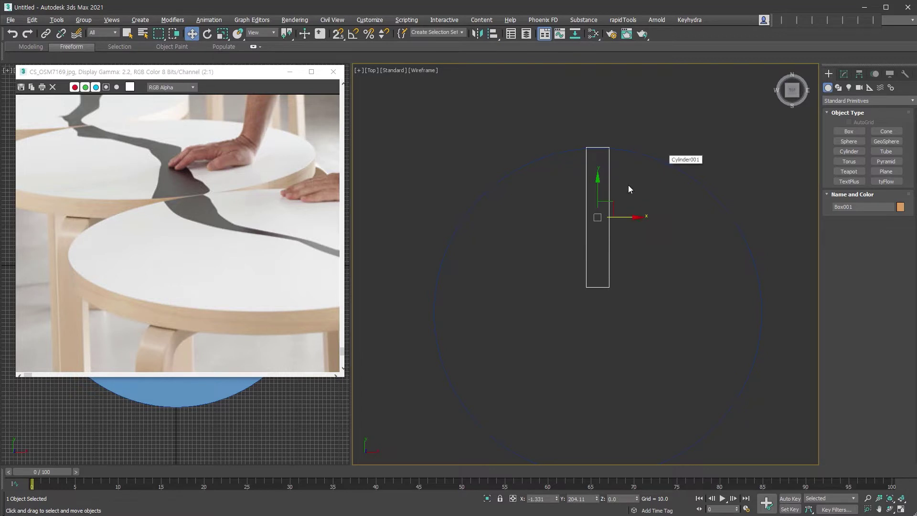
key("alt+a")
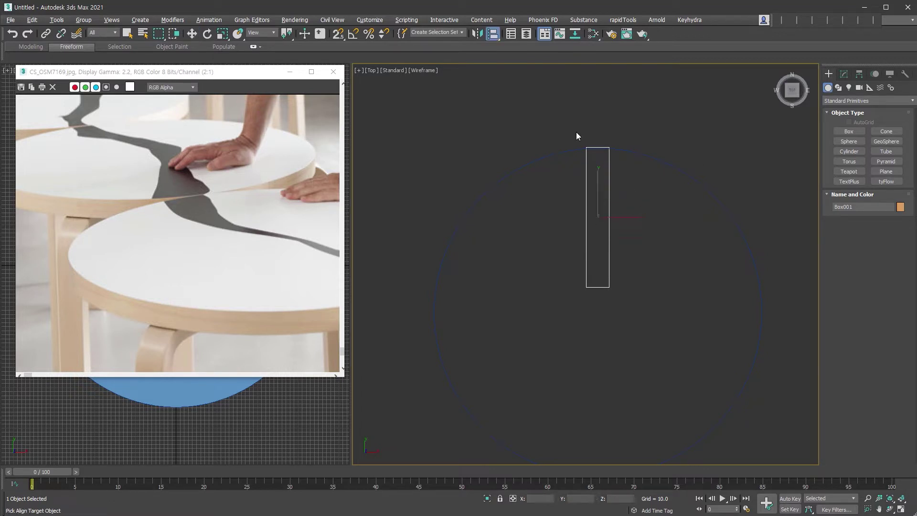
left_click(659, 160)
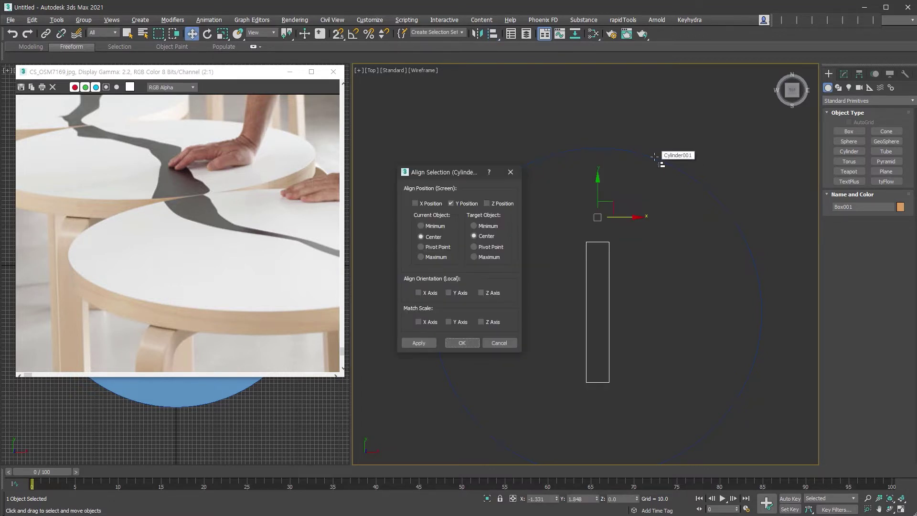
left_click(451, 204)
left_click(415, 203)
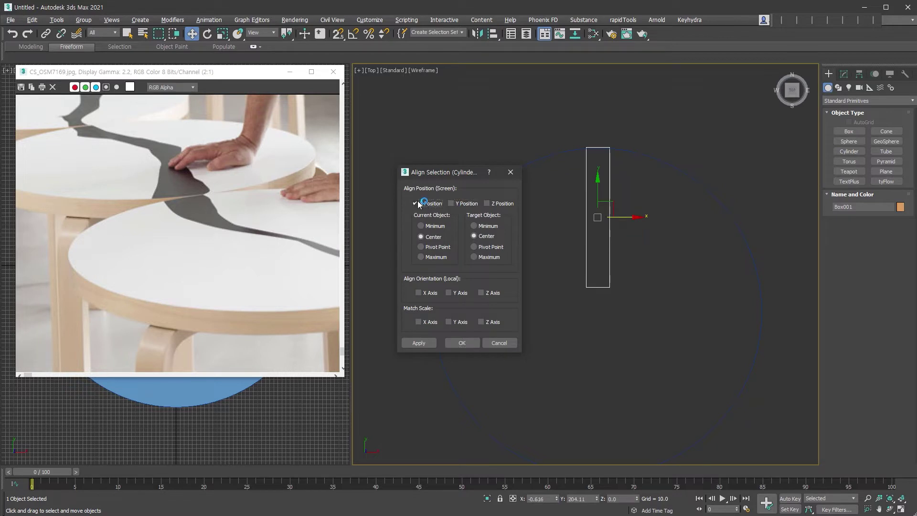
left_click(463, 342)
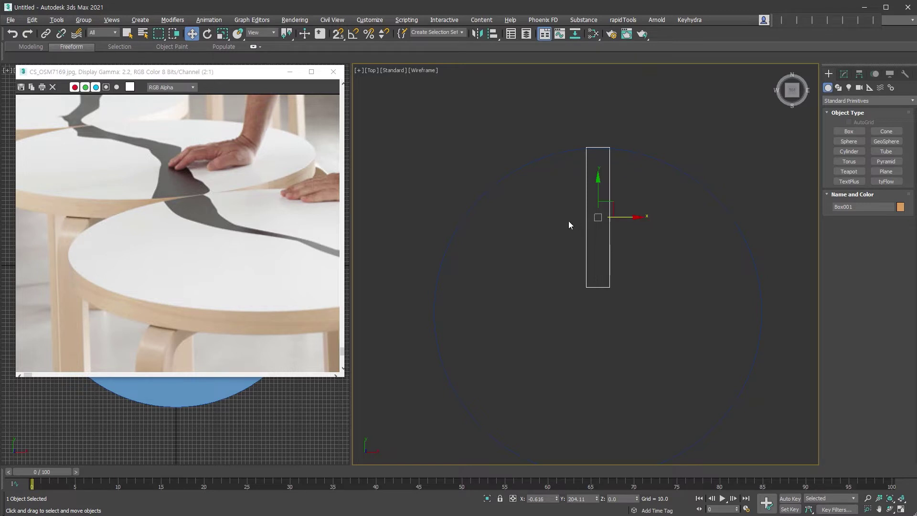
- Convert the leg box to an editable poly and delete all its polygons except the top and outer faces
middle_click_drag(591, 311, 629, 336, "alt")
scroll(663, 288, "down", 2)
key("ctrl+e")
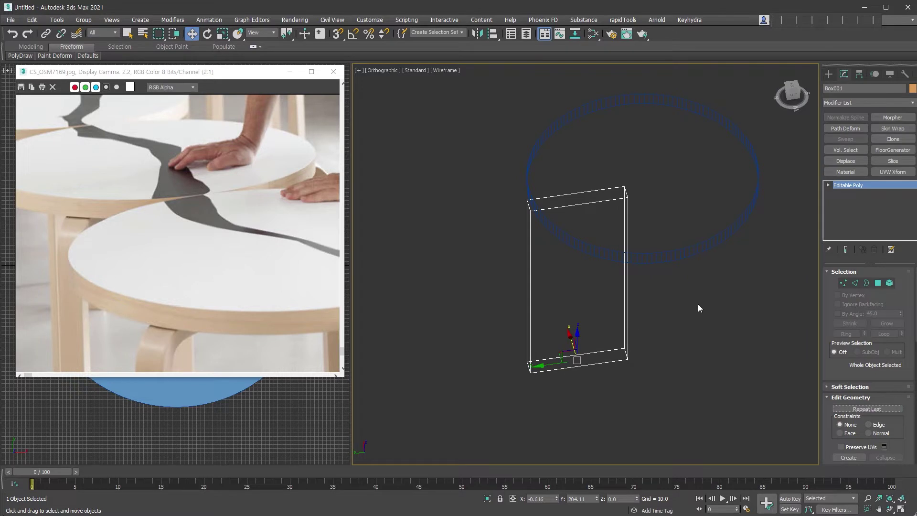
left_click(878, 283)
middle_click_drag(549, 223, 536, 178, "alt")
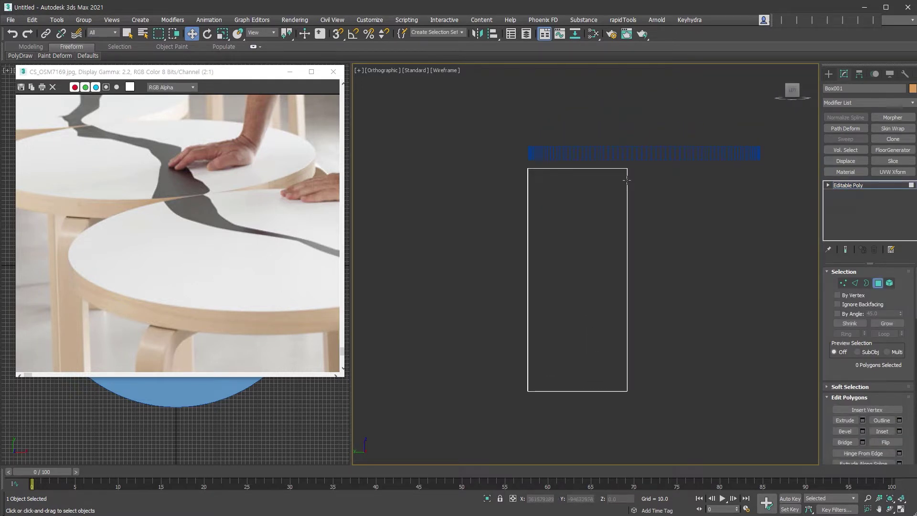
left_click_drag(592, 233, 591, 233)
key("Delete")
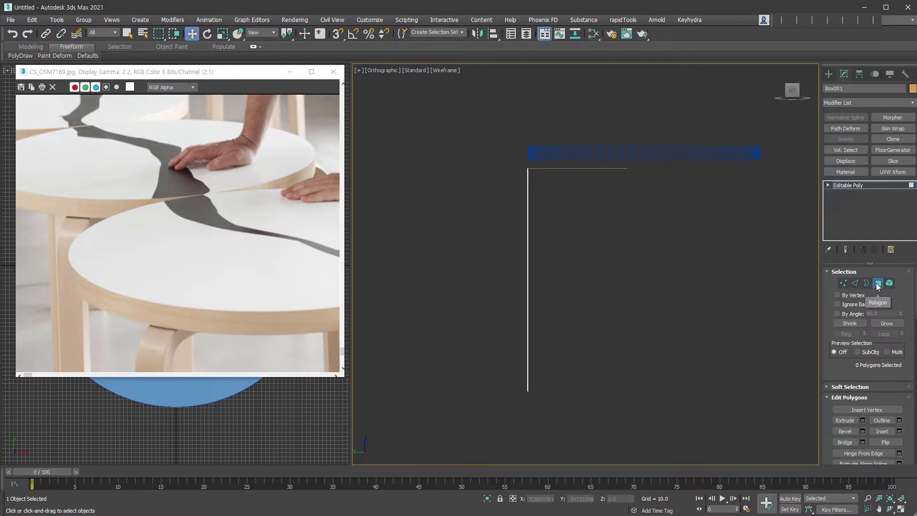
- Select the edge where the leg's top and outer faces meet
left_click(855, 282)
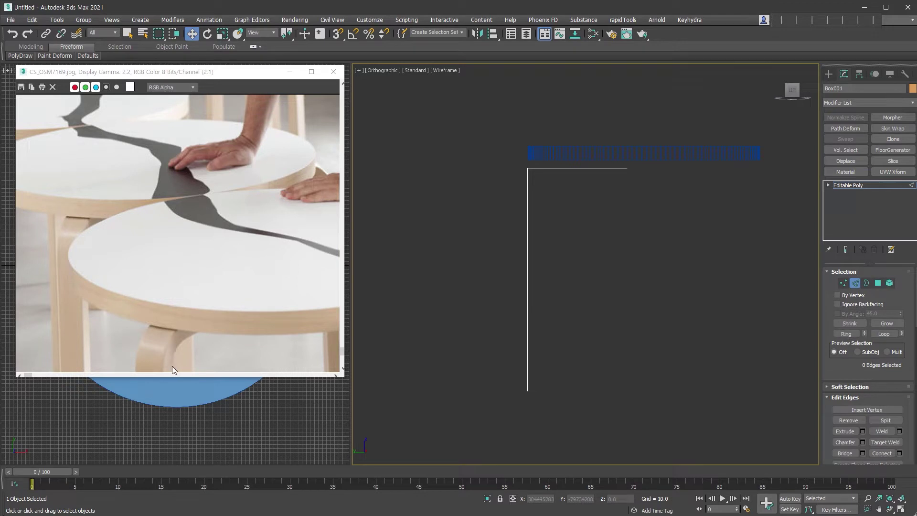
scroll(520, 160, "up", 5)
left_click_drag(497, 137, 580, 206)
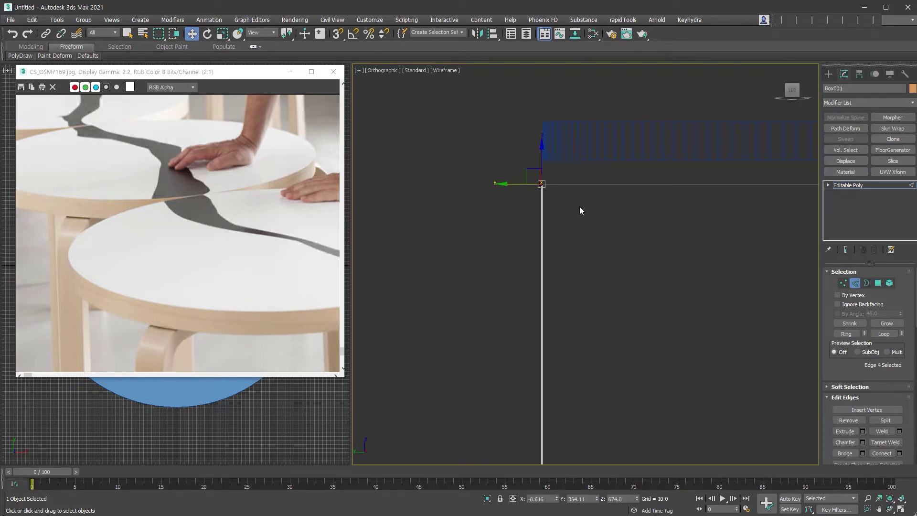
- Try chamfering the leg's corner edge by 35.187 with 14 segments, and undo the chamfer
right_click(557, 190)
left_click(454, 241)
left_click_drag(596, 287, 604, 249)
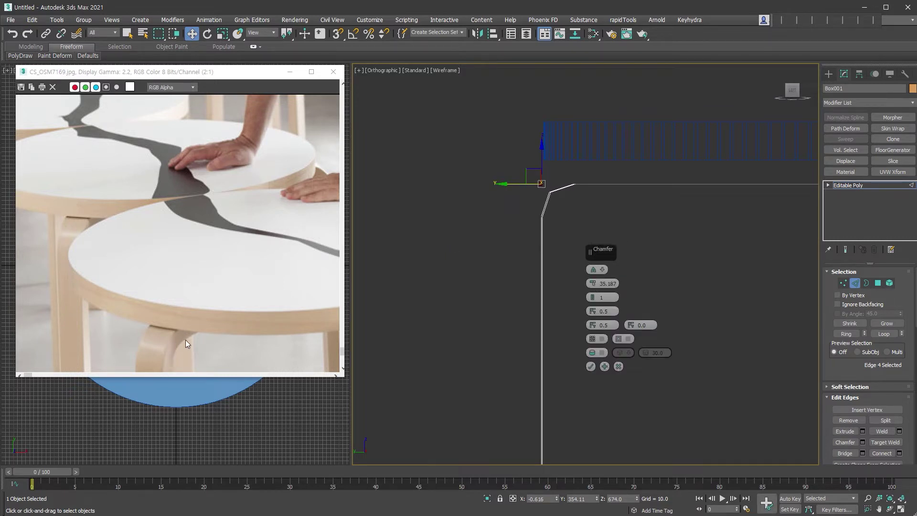
left_click_drag(593, 297, 595, 287)
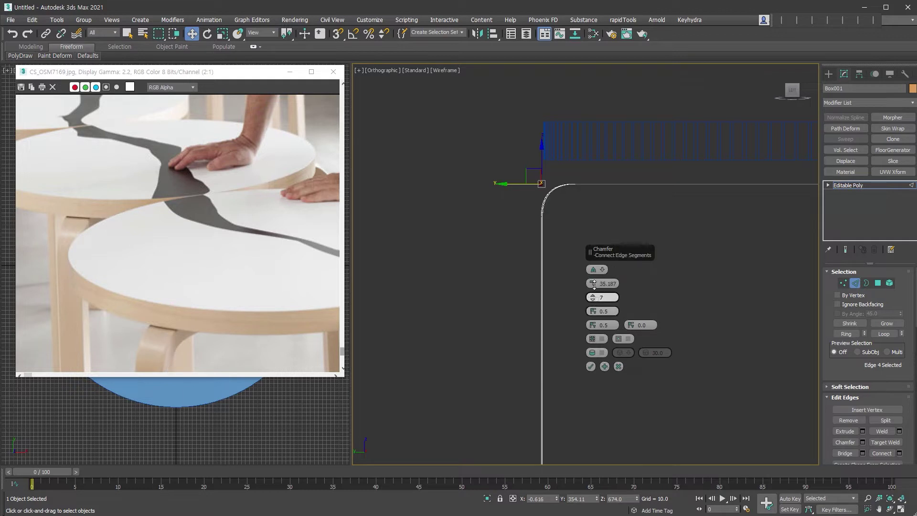
middle_click_drag(545, 207, 565, 191, "alt")
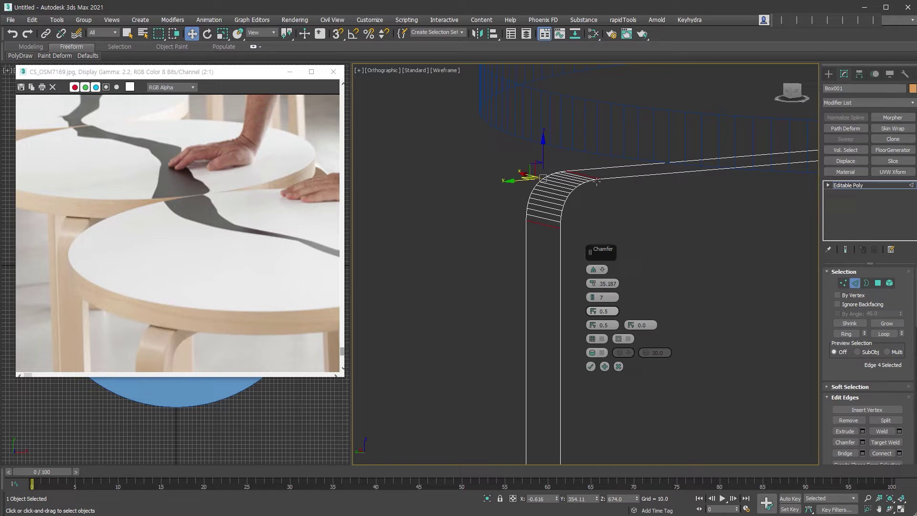
scroll(577, 185, "up", 6)
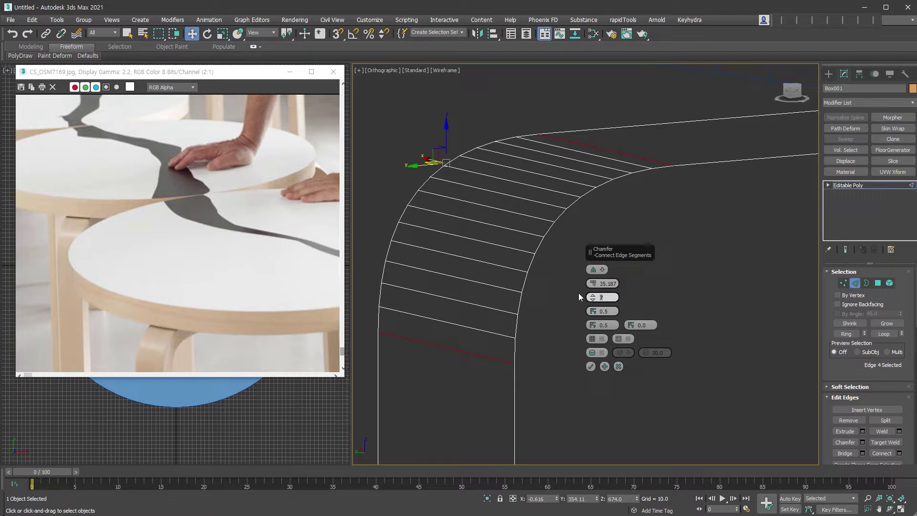
type("14")
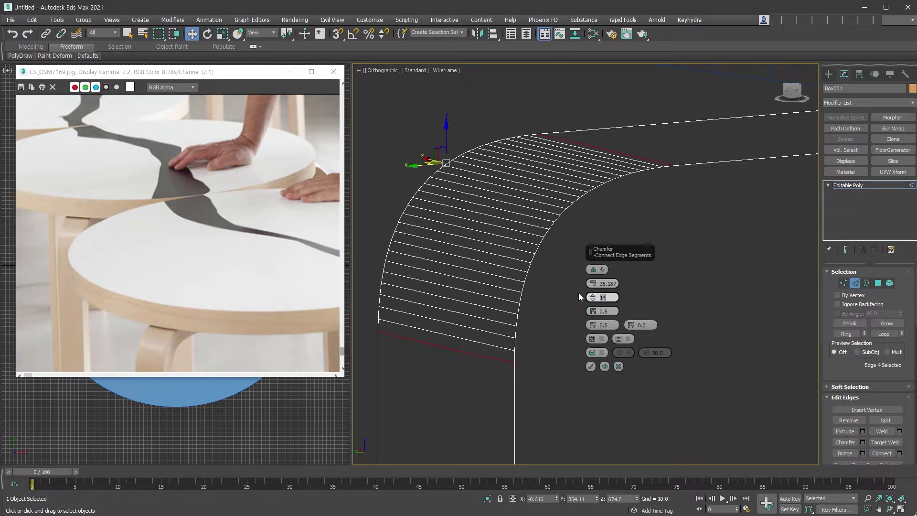
left_click(591, 366)
scroll(712, 247, "down", 10)
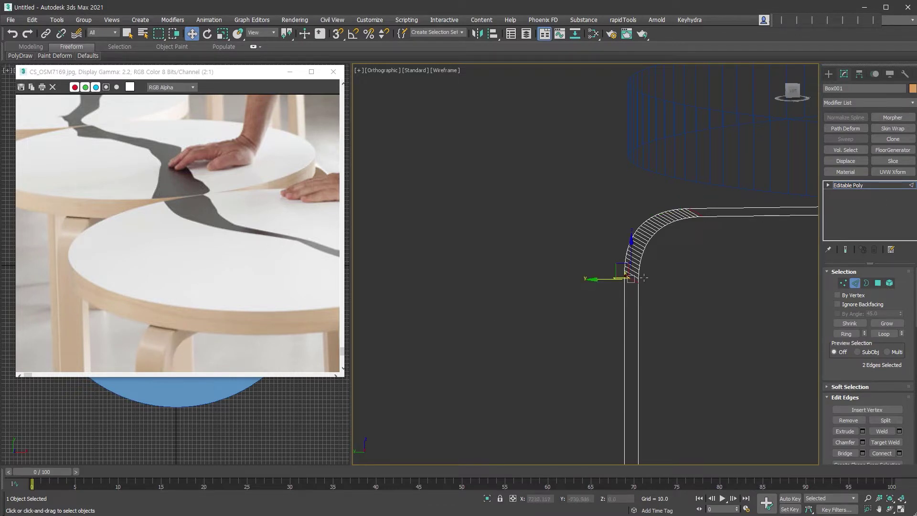
key("ctrl+a")
key("ctrl+z")
key("ctrl+z")
- Chamfer the leg's corner edge by 20 with 14 segments
right_click(657, 193)
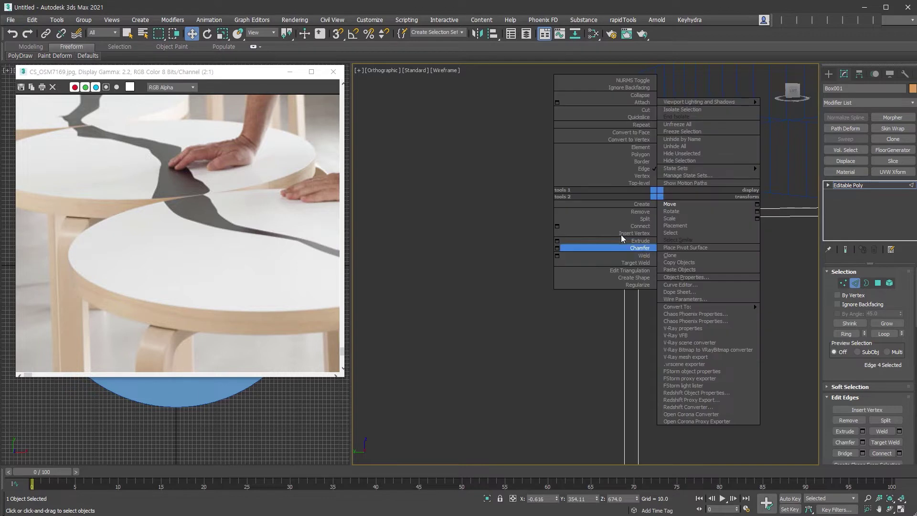
left_click(563, 257)
left_click(603, 284)
type("20.0")
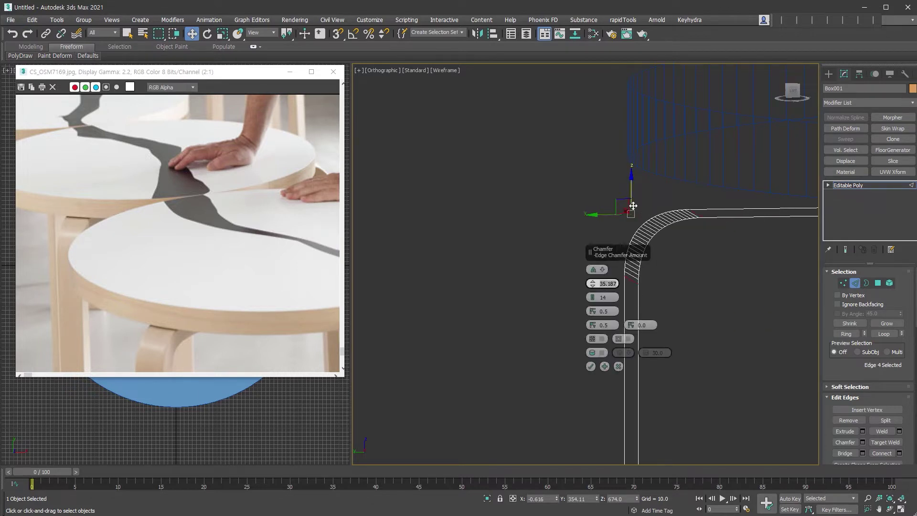
key("Return")
left_click(590, 367)
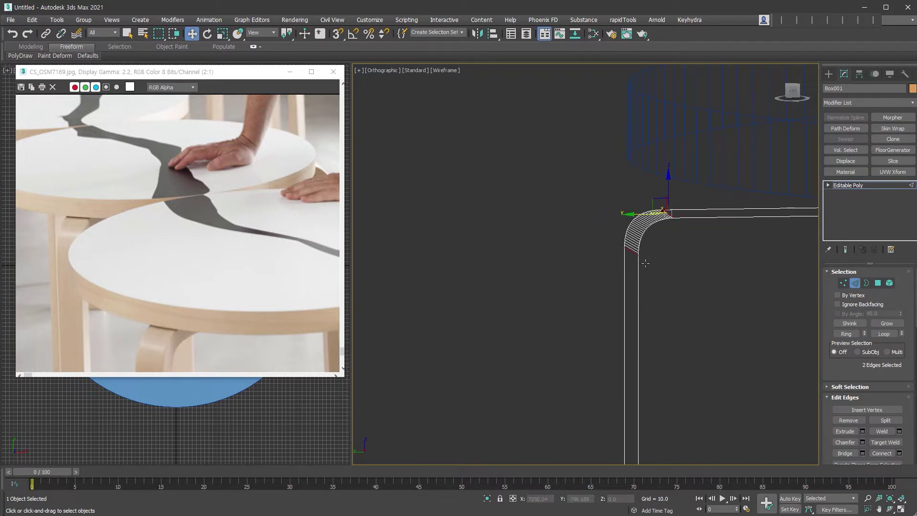
left_click(854, 283)
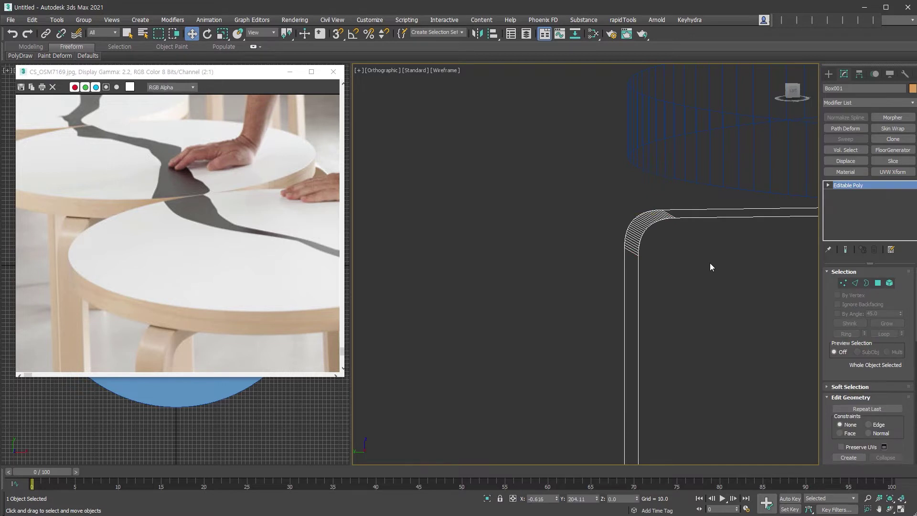
- Add a Shell modifier to the bent leg with an outer amount of 26
key("shift+s")
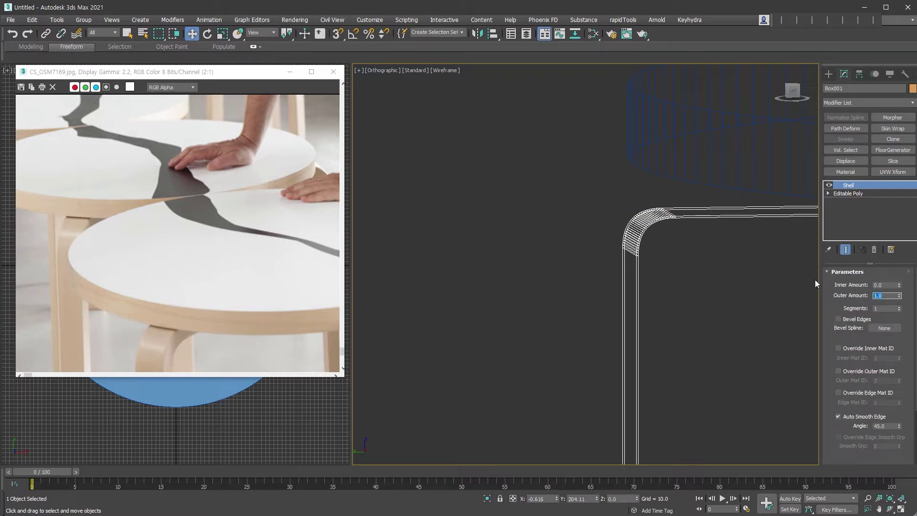
type("26")
key("Return")
mouse_move(680, 218)
middle_mouse_down("alt")
mouse_move(670, 206)
mouse_move(678, 212)
middle_mouse_up("alt")
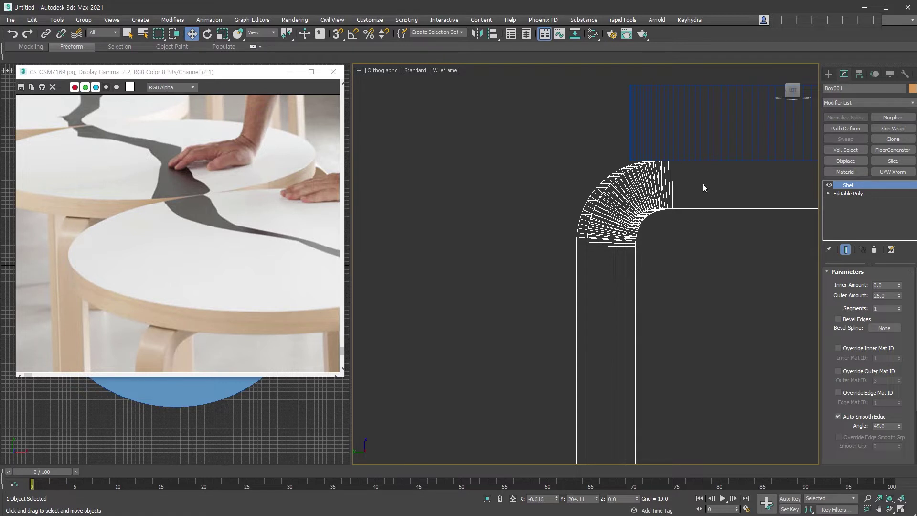
middle_click_drag(704, 186, 670, 174, "alt")
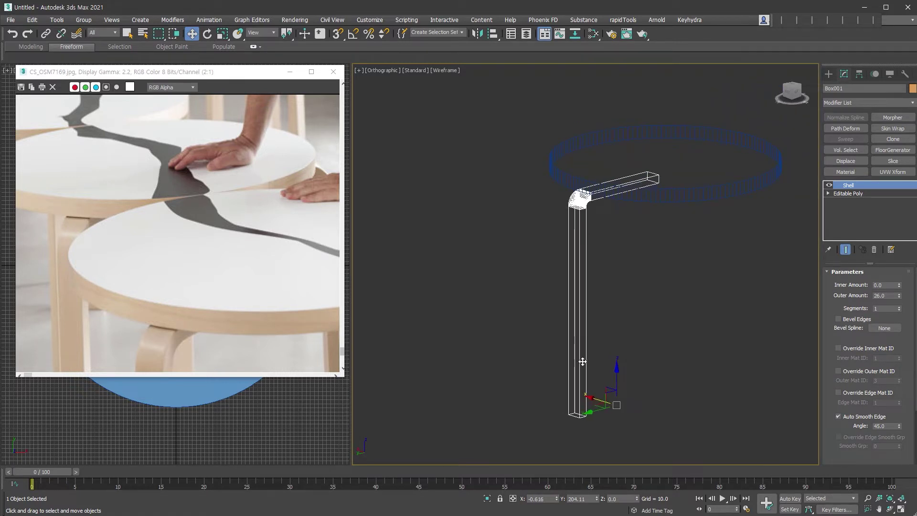
- Enable Straighten Corners on the leg's shell and convert the leg to an editable poly
left_click_drag(837, 446, 854, 286)
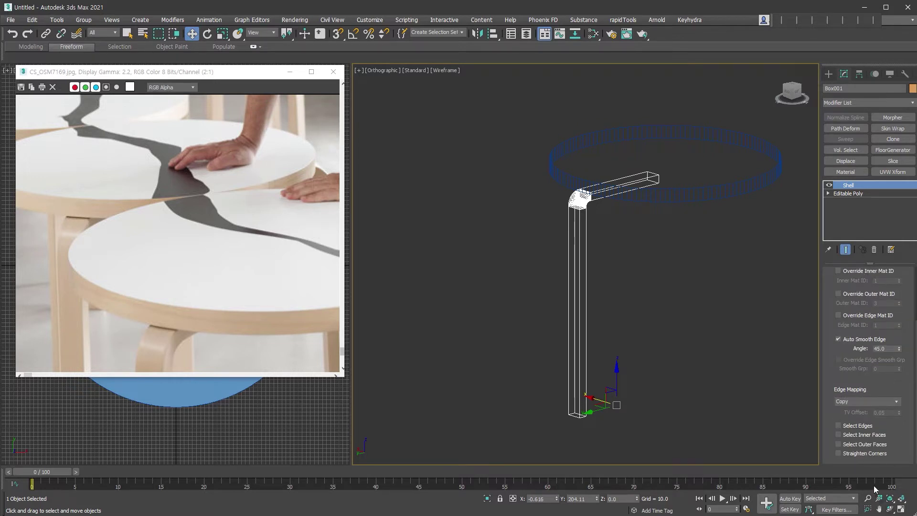
left_click(865, 455)
key("alt+c")
middle_click_drag(740, 237, 713, 244, "alt")
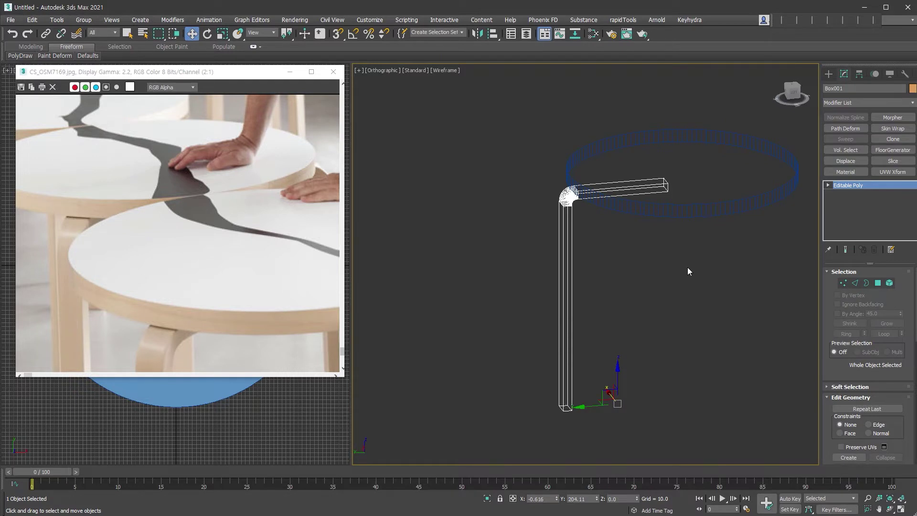
- Switch the viewport to shaded display and examine the leg's thickness and side faces from several angles
key("F3")
middle_click_drag(681, 271, 608, 267, "alt")
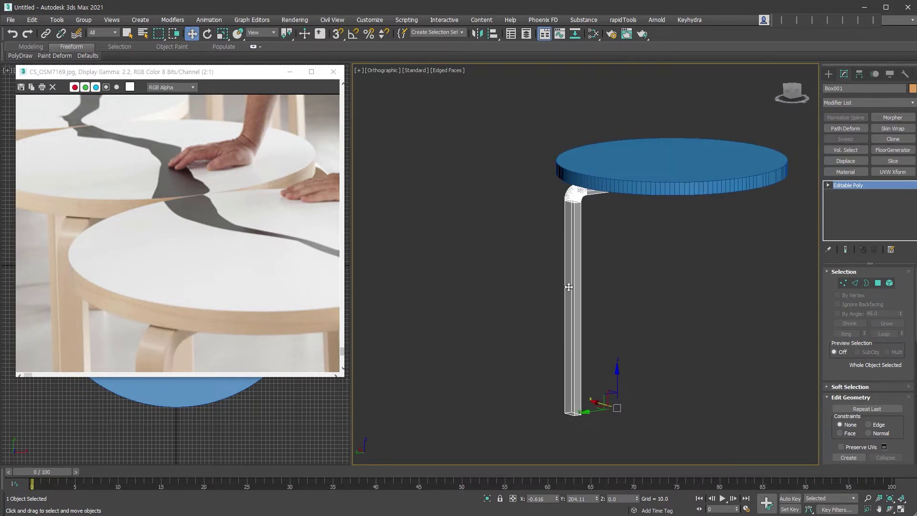
scroll(635, 306, "up", 3)
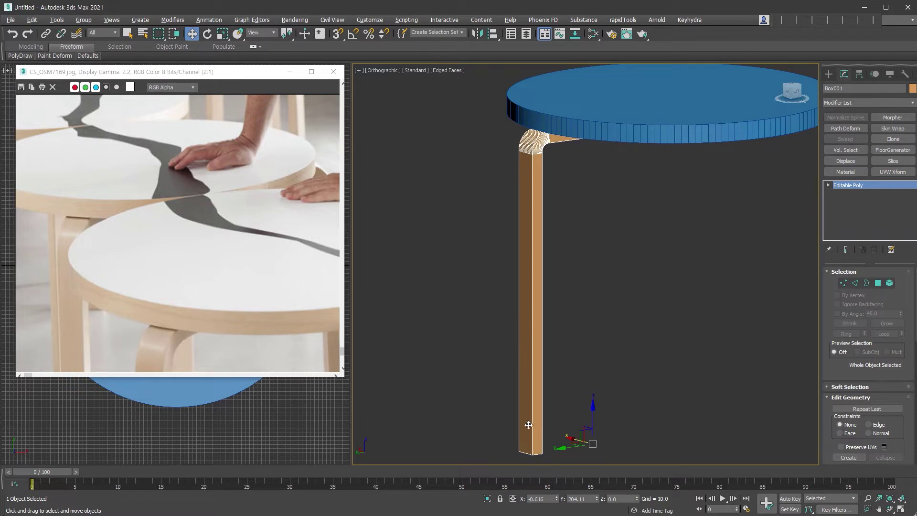
middle_click_drag(539, 295, 546, 255, "alt")
middle_click_drag(558, 179, 583, 410, "alt")
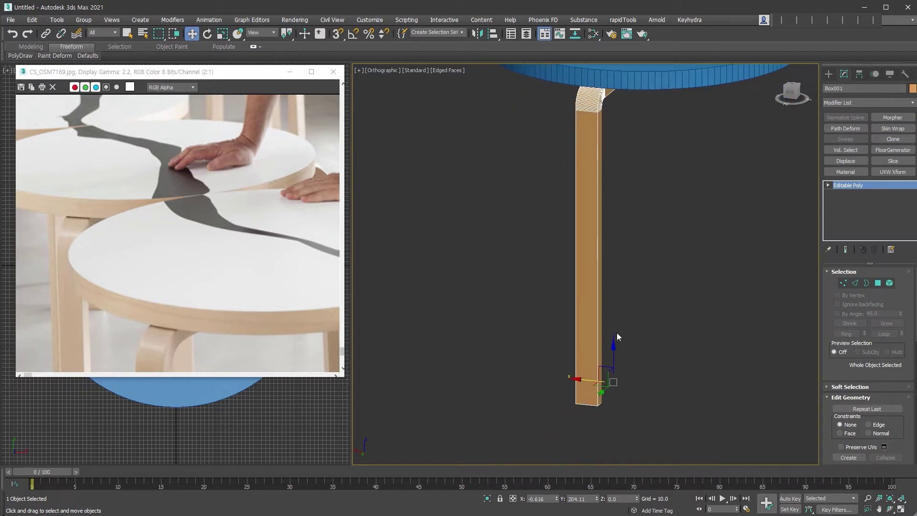
middle_click_drag(720, 347, 674, 341, "alt")
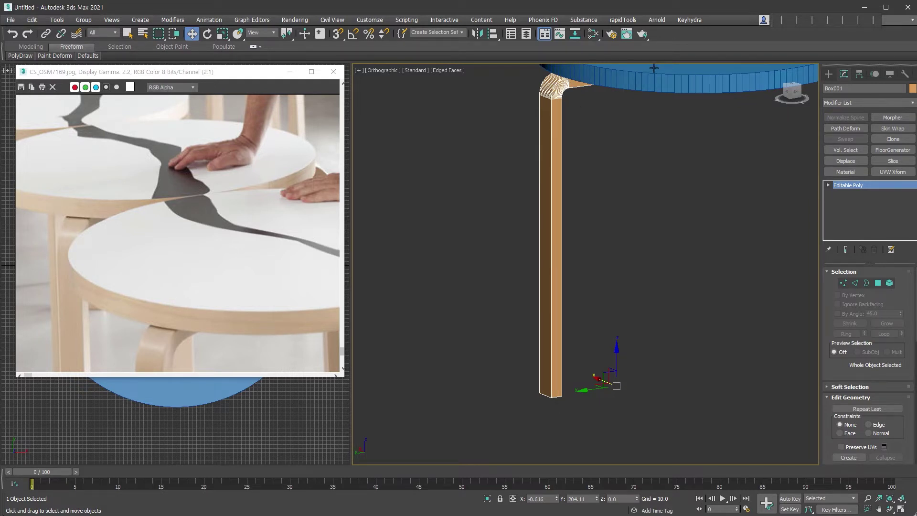
middle_click_drag(594, 325, 620, 361, "alt")
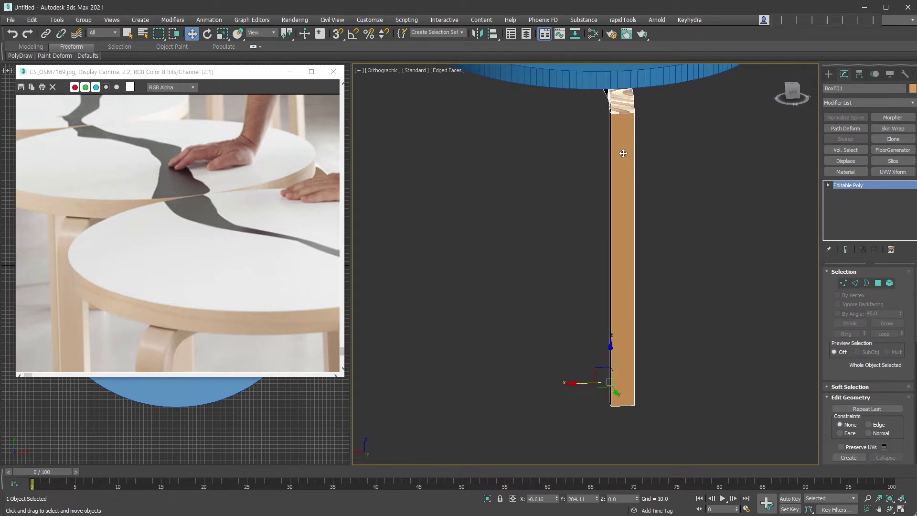
middle_click_drag(618, 218, 563, 175, "alt")
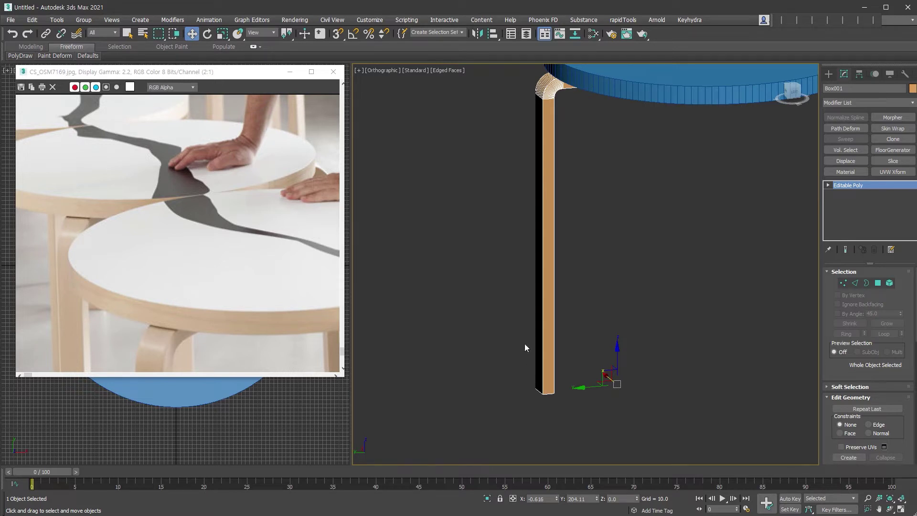
- Select both side faces of the leg using By Angle at 45 and detach them as separate object Object001
left_click(878, 282)
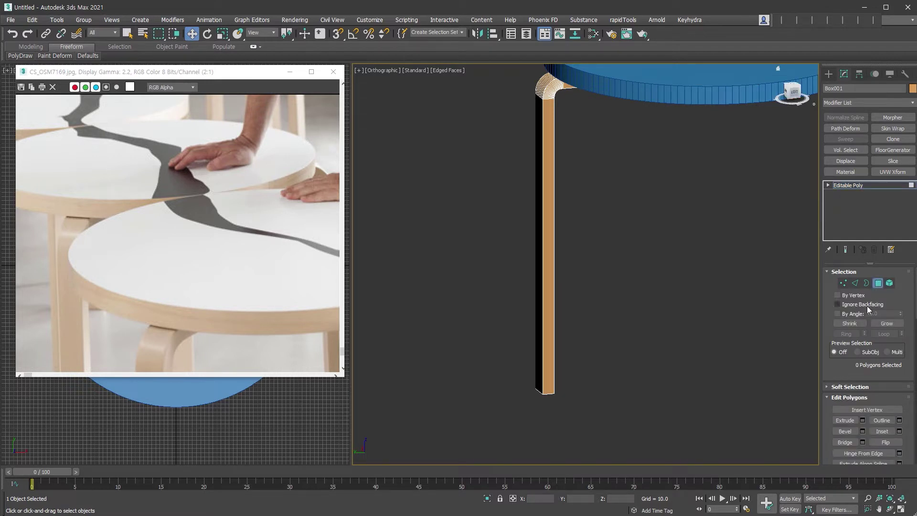
left_click(849, 316)
mouse_move(548, 349)
middle_mouse_down("alt")
mouse_move(557, 364)
mouse_move(593, 299)
mouse_move(557, 365)
mouse_move(419, 350)
mouse_move(536, 358)
mouse_move(514, 379)
mouse_move(554, 349)
middle_mouse_up("alt")
left_click(543, 364)
left_click(554, 380, "ctrl")
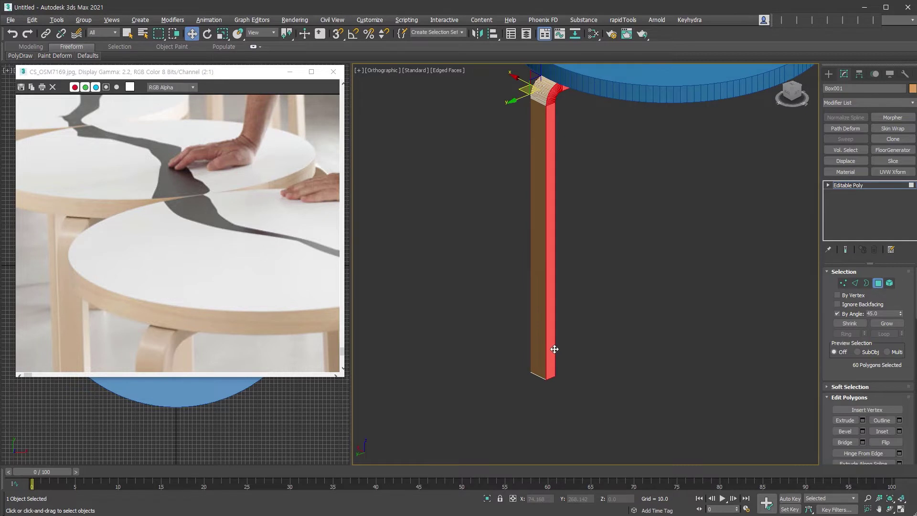
scroll(842, 375, "down", 5)
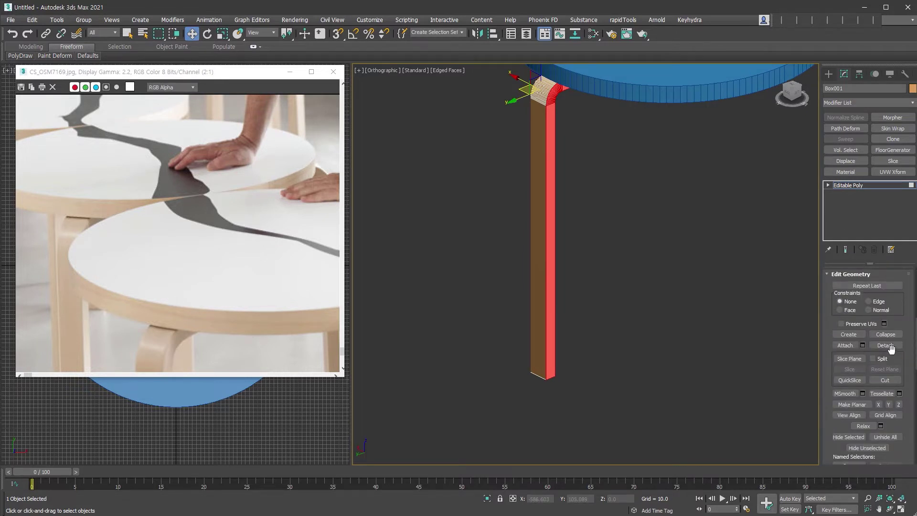
left_click(889, 345)
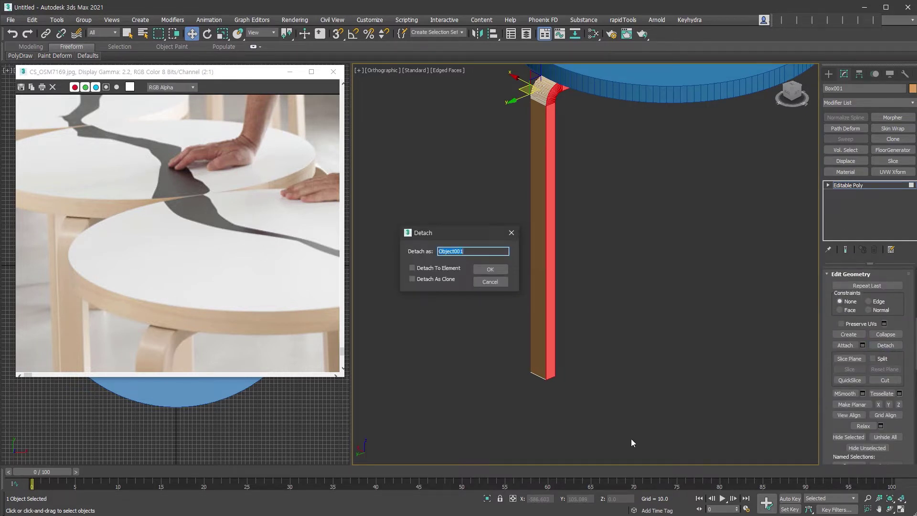
left_click(490, 269)
left_click(852, 186)
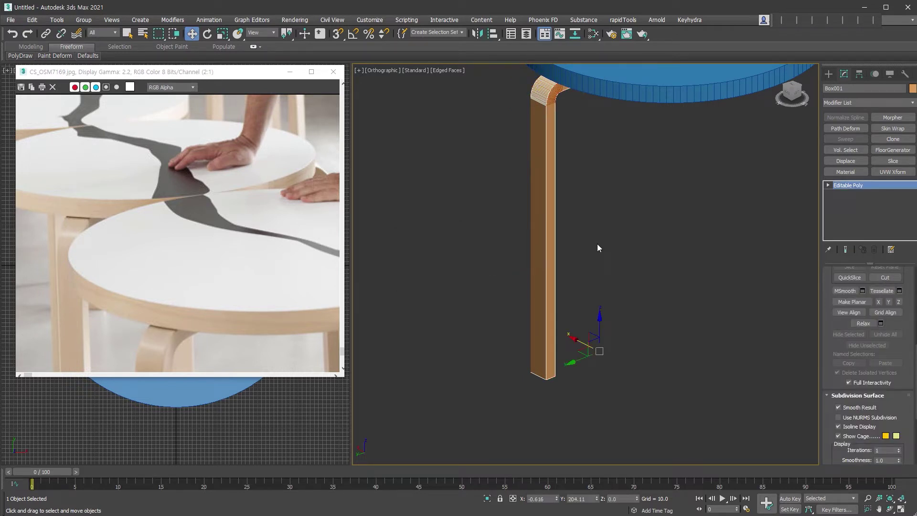
- On the detached side faces, ring-select one side's crosswise edges from its bottom edge and connect them with a lengthwise centre edge line
middle_click_drag(636, 286, 623, 285, "alt")
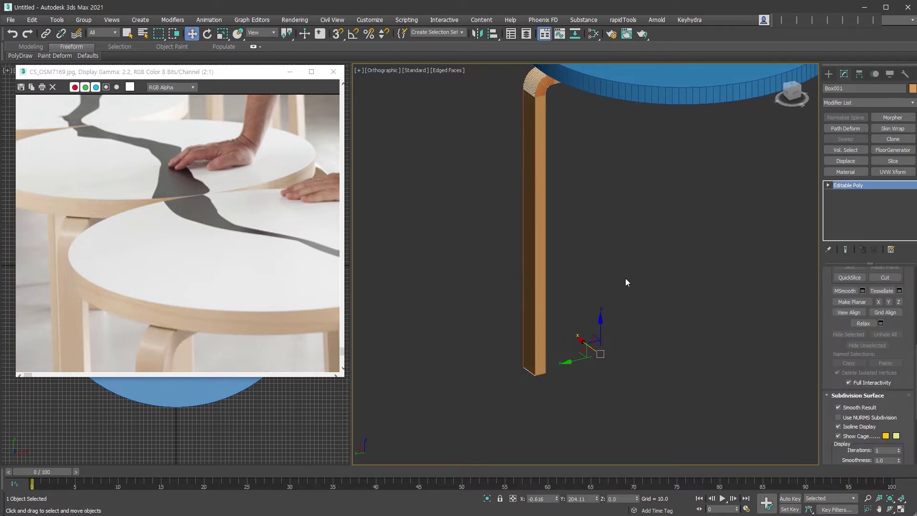
left_click(625, 280)
left_click(540, 92)
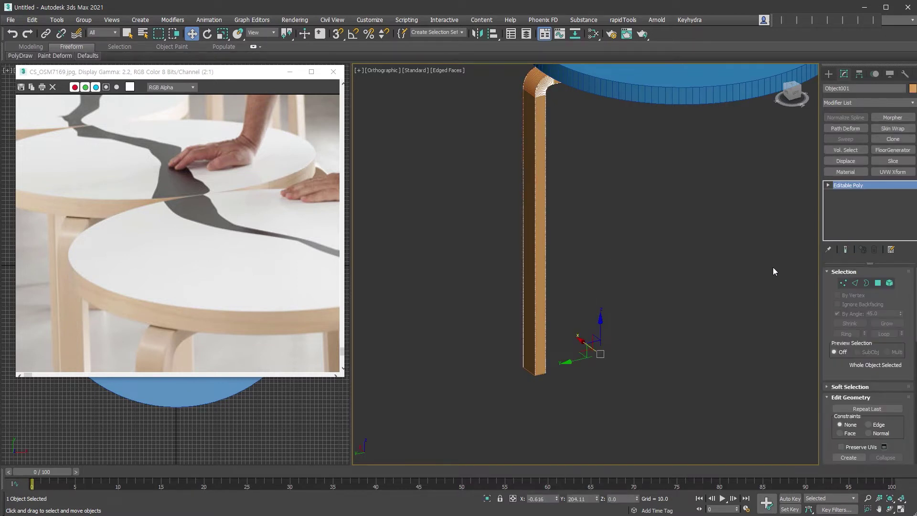
left_click(855, 284)
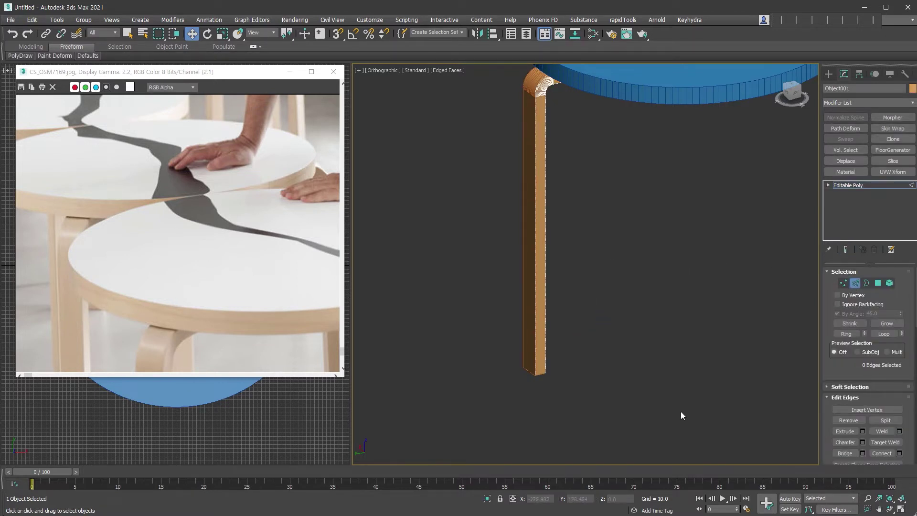
left_click(542, 373)
scroll(544, 367, "up", 6)
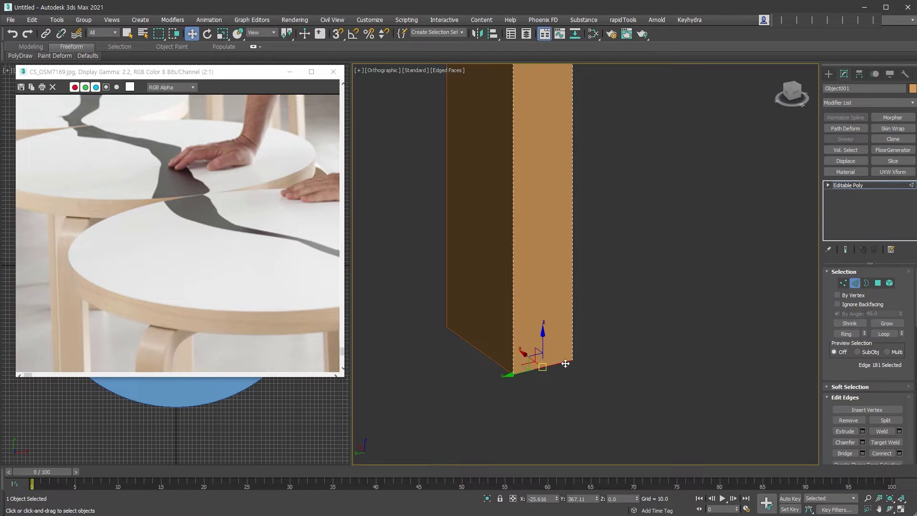
scroll(513, 319, "down", 4)
left_click(843, 335)
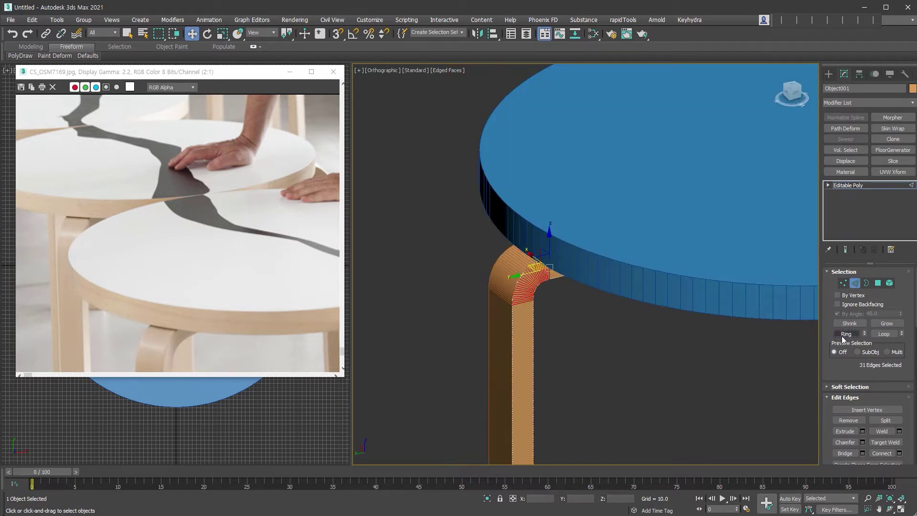
scroll(639, 274, "down", 4)
middle_click_drag(638, 275, 631, 307)
left_click_drag(832, 373, 832, 200)
left_click(577, 194)
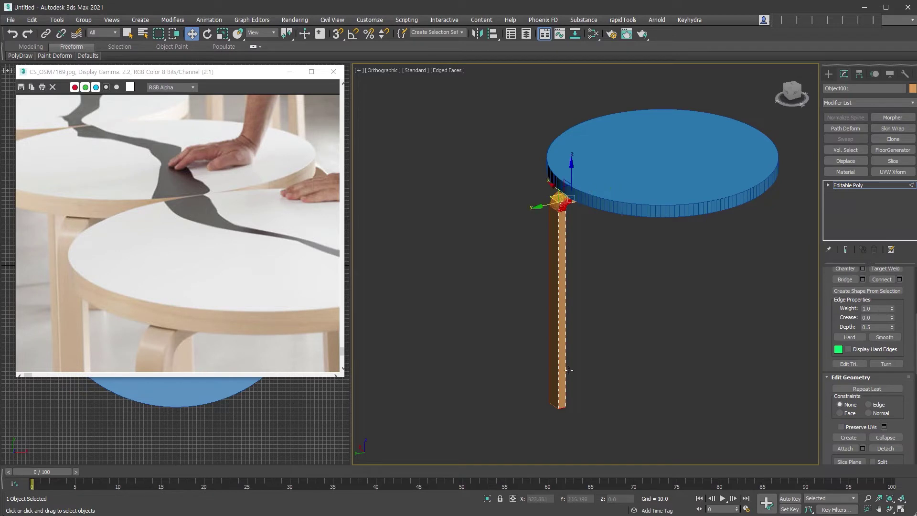
left_click(881, 279)
key("z")
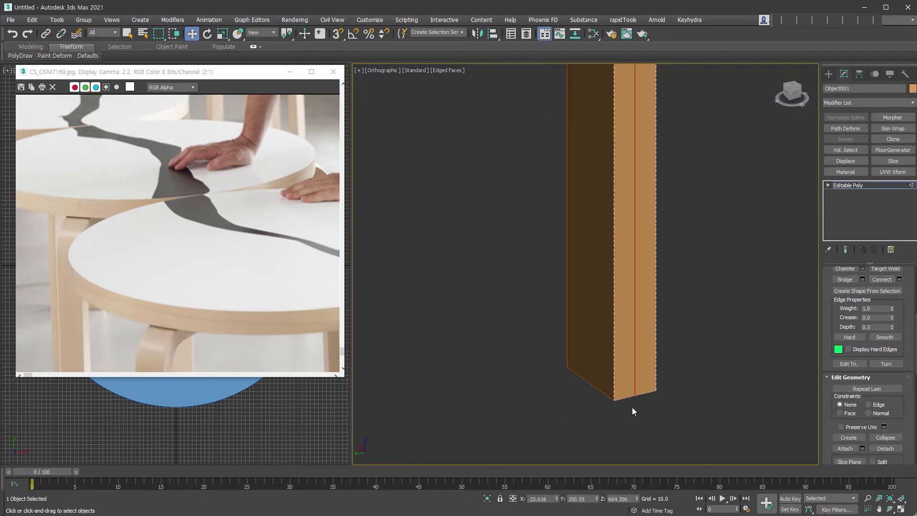
- Create a linear shape named Shape001 from the selected centre edges of the leg's side face
middle_click_drag(710, 358, 620, 399)
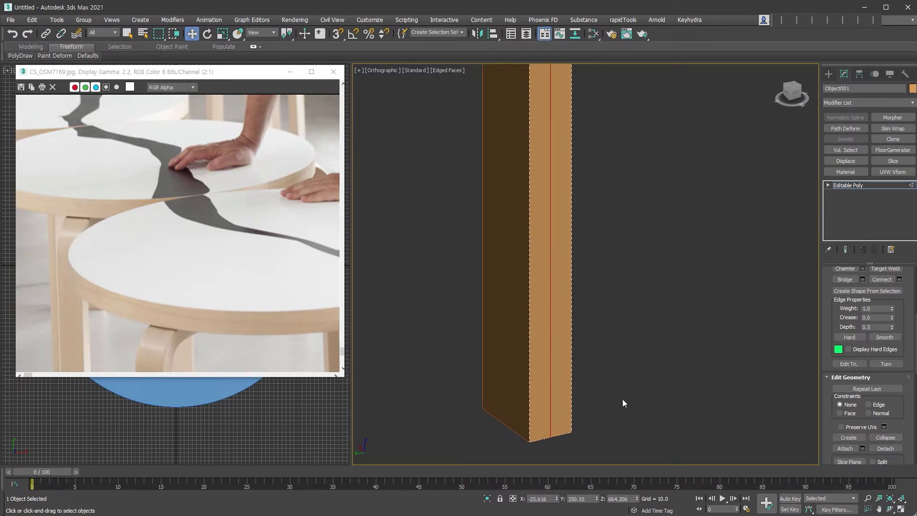
left_click(895, 292)
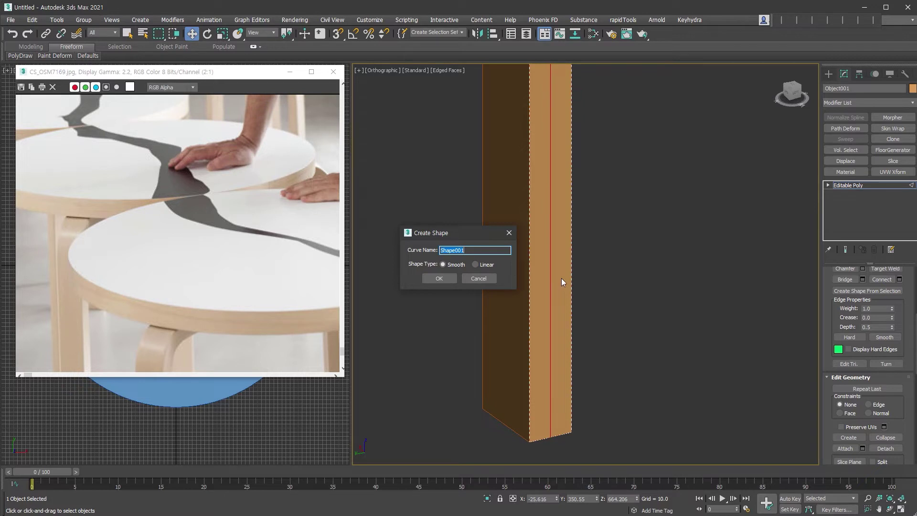
left_click(484, 265)
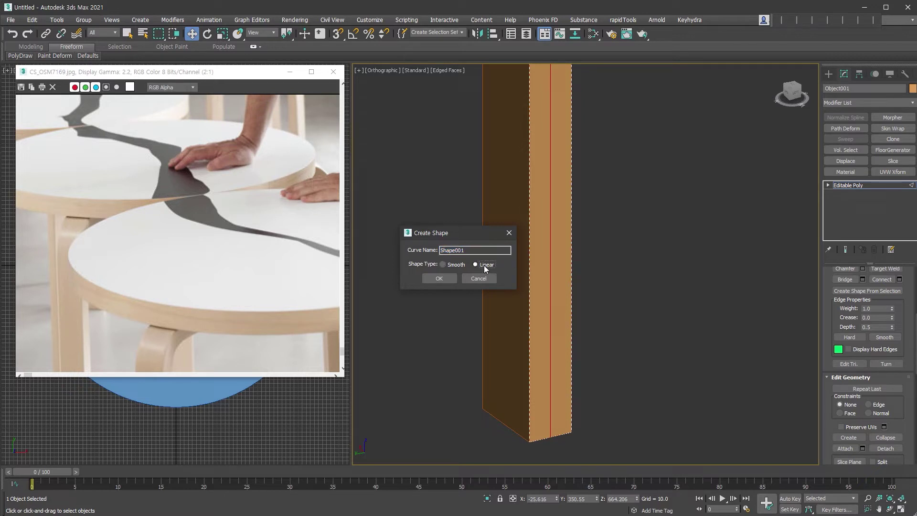
left_click(446, 280)
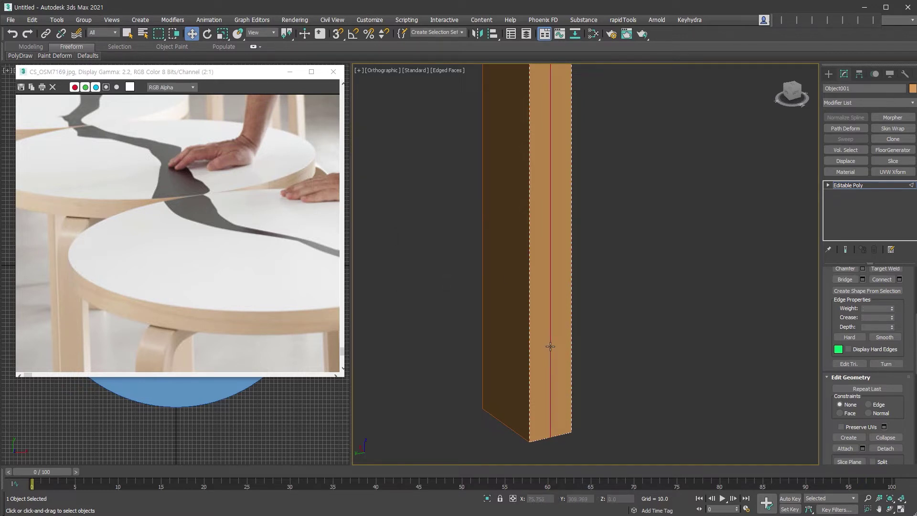
- Remove the connected centre edges from the leg's detached side face, keeping the extracted shape
left_click(550, 346)
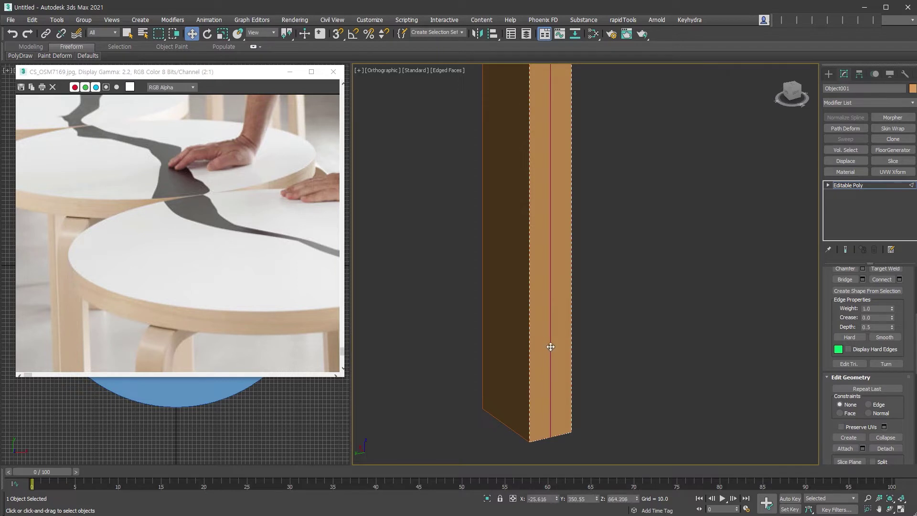
scroll(835, 310, "up", 3)
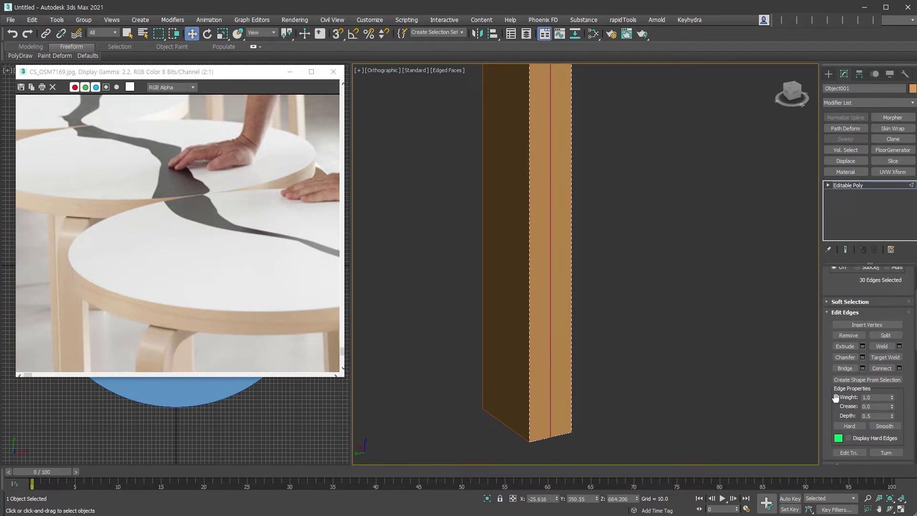
left_click(846, 336)
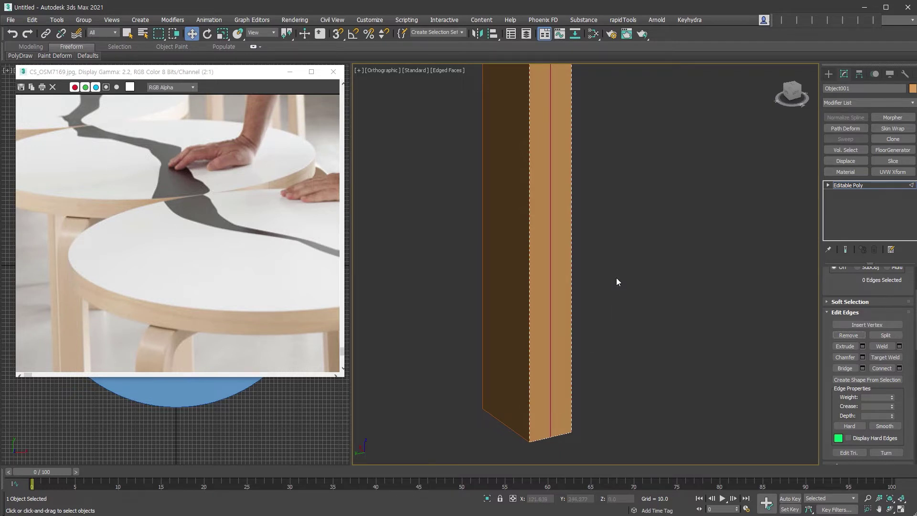
scroll(554, 402, "down", 8)
middle_click_drag(542, 232, 562, 234, "alt")
scroll(562, 234, "up", 3)
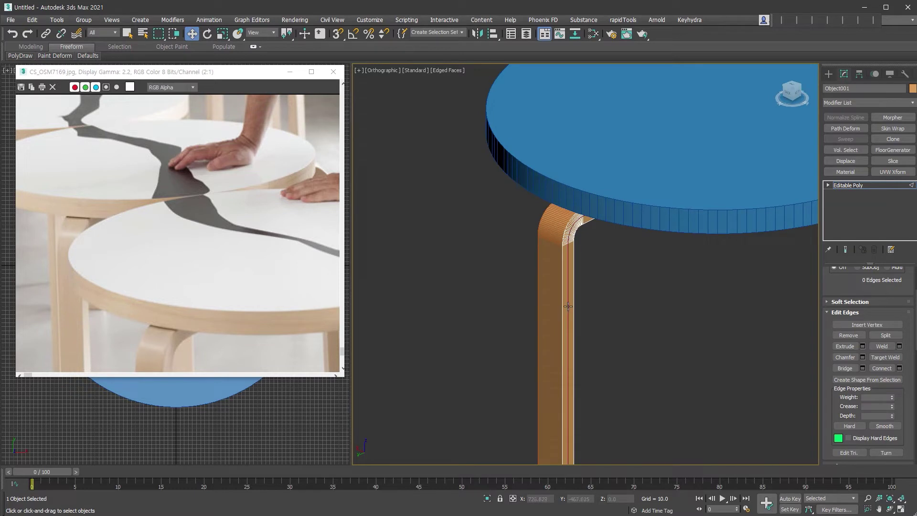
- Apply an Unwrap UVW modifier to the whole detached side-face object and start spline mapping on its faces
left_click(885, 185)
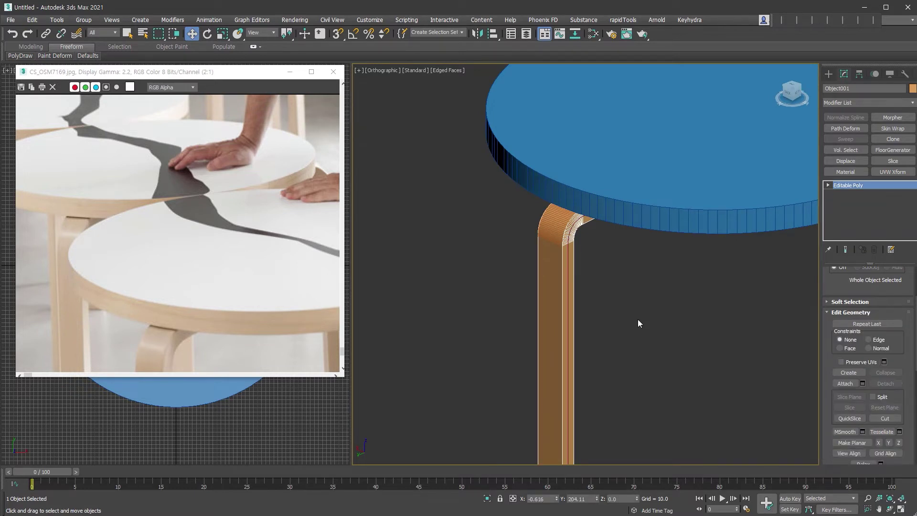
key("ctrl+u")
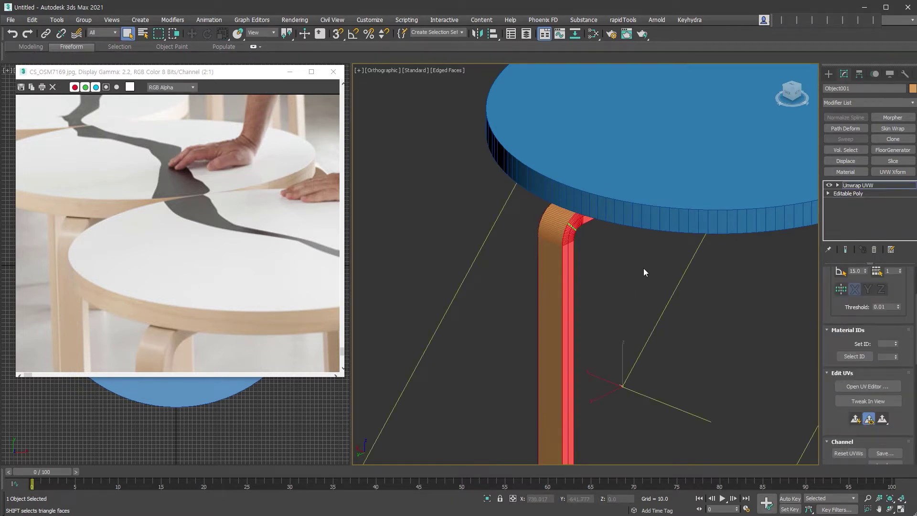
middle_click_drag(765, 334, 573, 303, "alt")
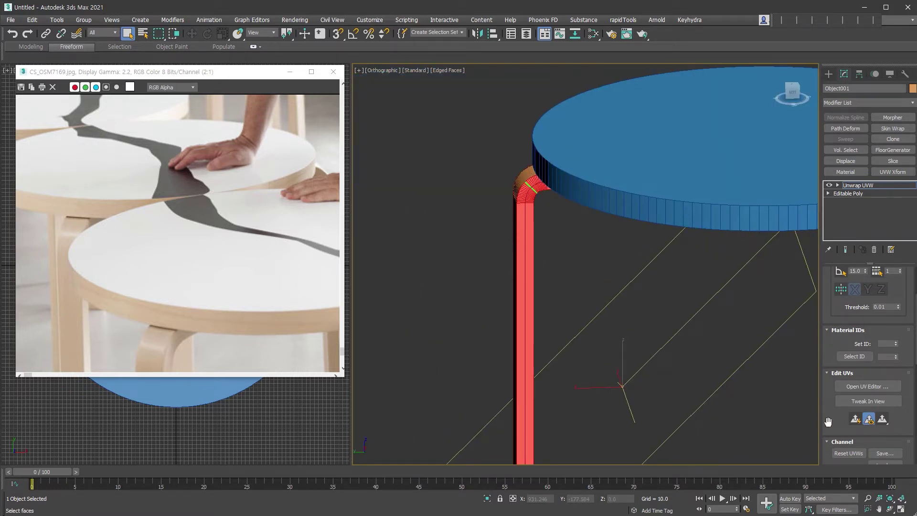
scroll(853, 248, "down", 5)
scroll(853, 239, "down", 5)
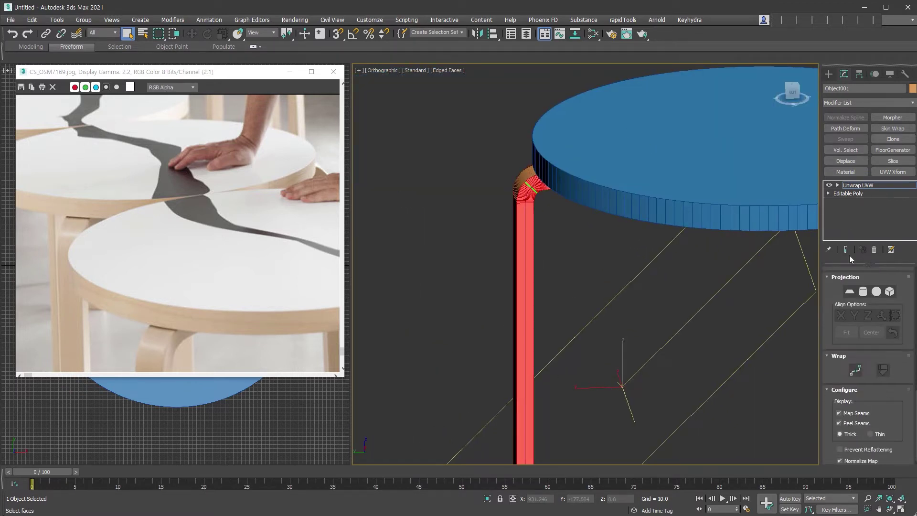
left_click(856, 371)
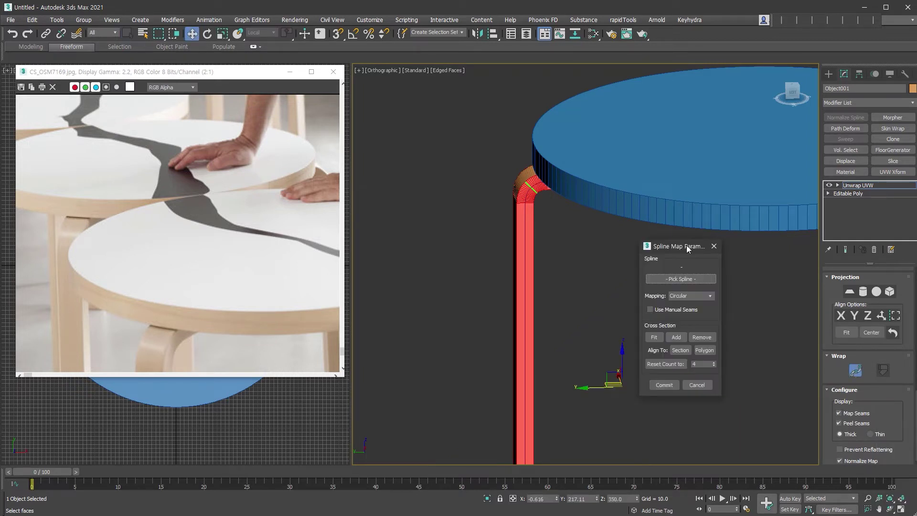
- Pick the extracted Shape001 centre line as the spline for mapping the leg's side faces
middle_click_drag(597, 326, 597, 268)
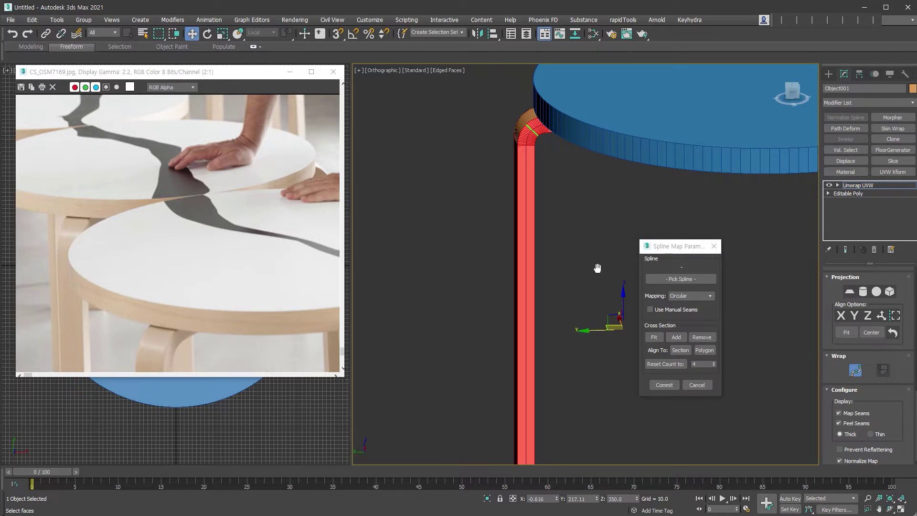
left_click(695, 279)
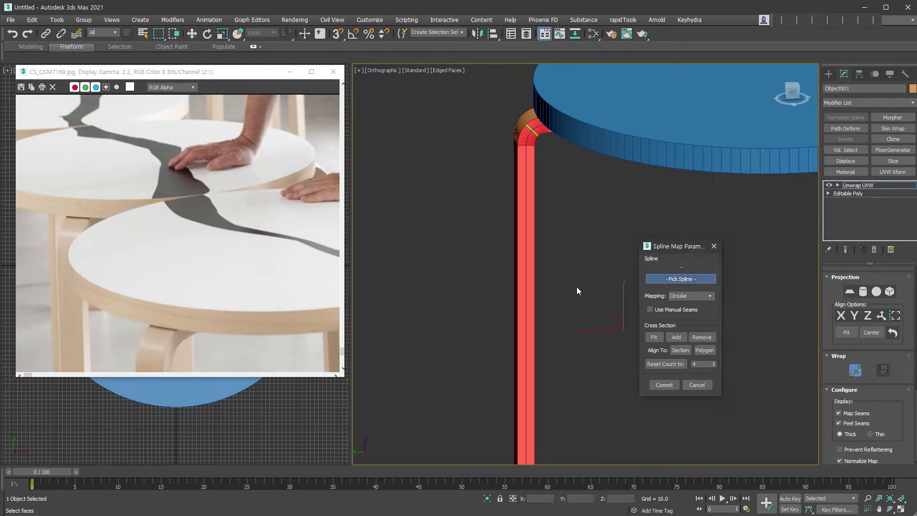
left_click(526, 306)
middle_click_drag(527, 306, 592, 272, "alt")
middle_click_drag(571, 394, 537, 250)
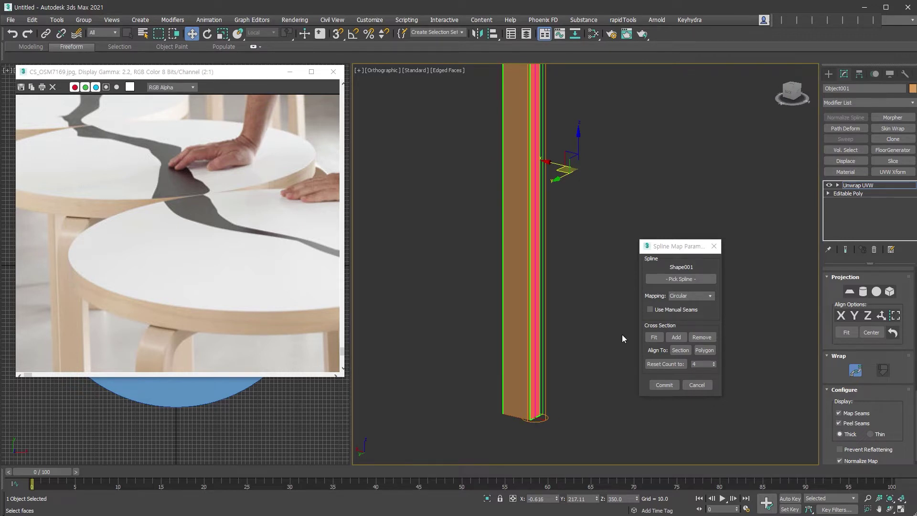
- Inspect the mapping cage along the leg and set the spline mapping type to Planar
scroll(546, 413, "up", 5)
scroll(498, 422, "down", 6)
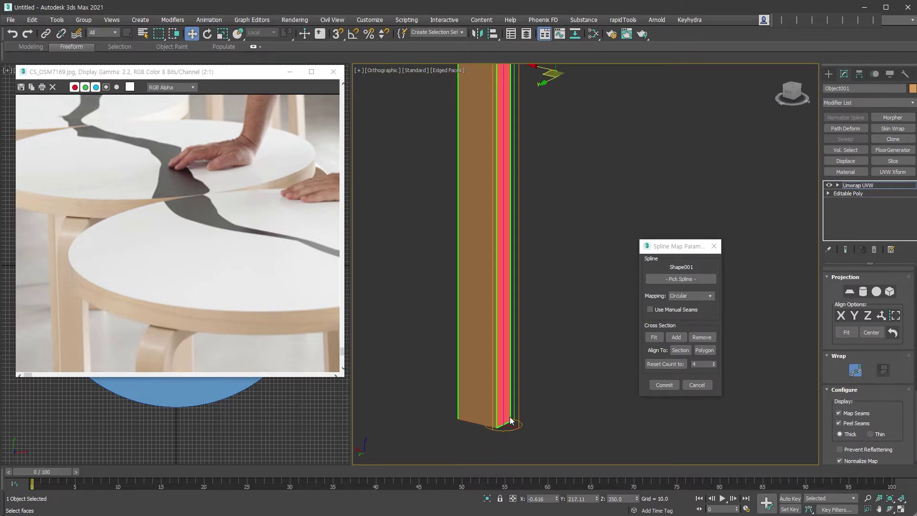
middle_click_drag(586, 99, 541, 83, "alt")
middle_click_drag(461, 104, 488, 142, "alt")
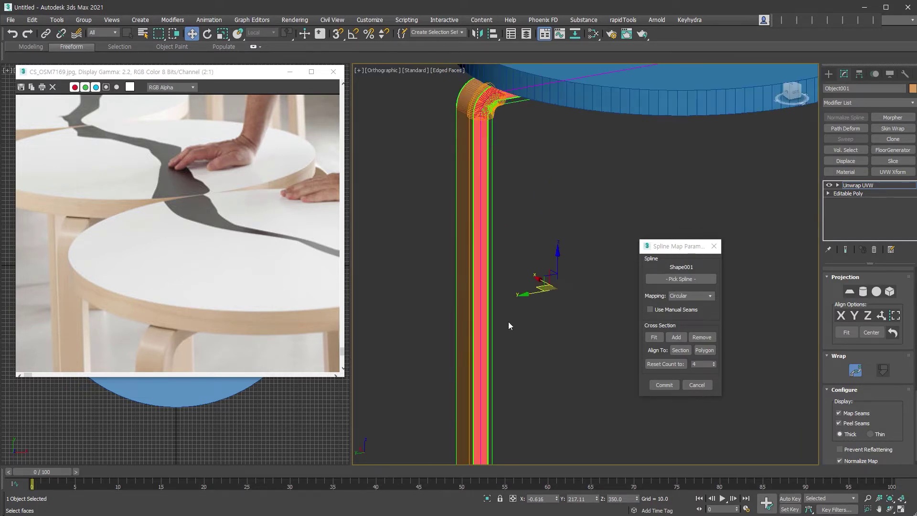
middle_click_drag(496, 396, 490, 350)
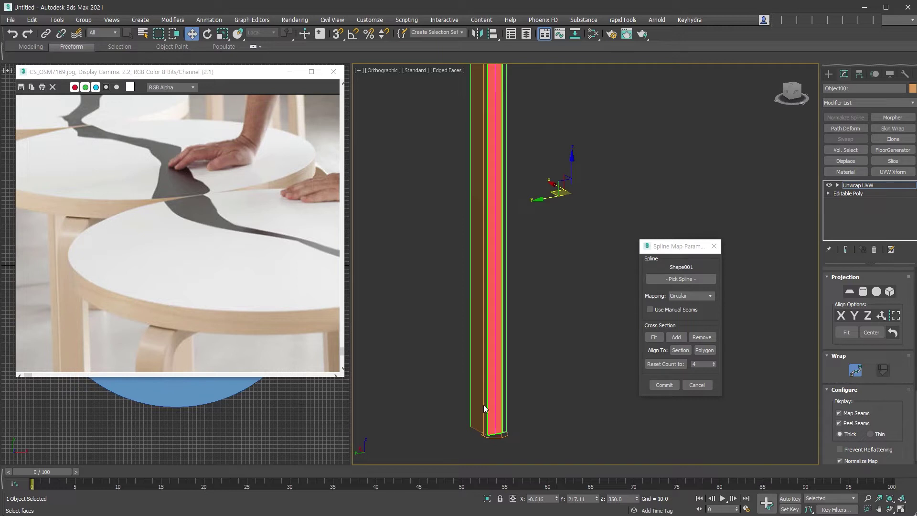
middle_click_drag(511, 420, 489, 424, "alt")
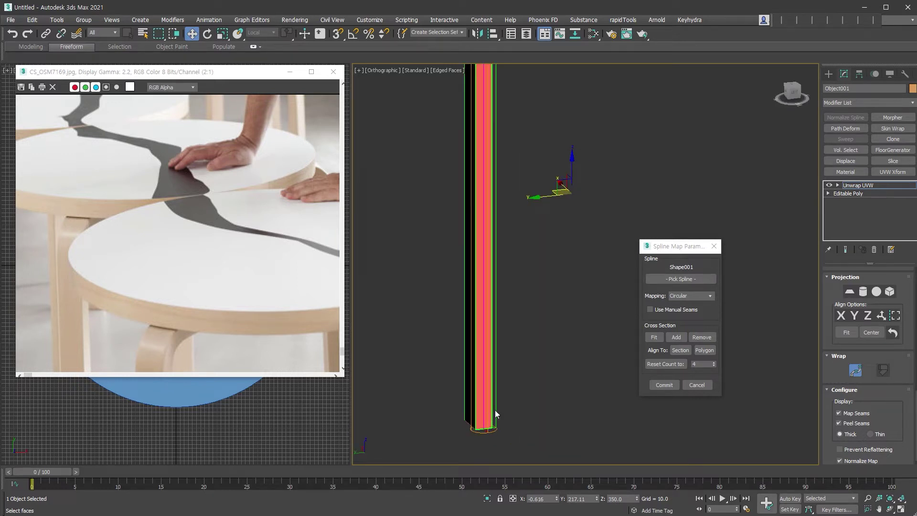
left_click(709, 295)
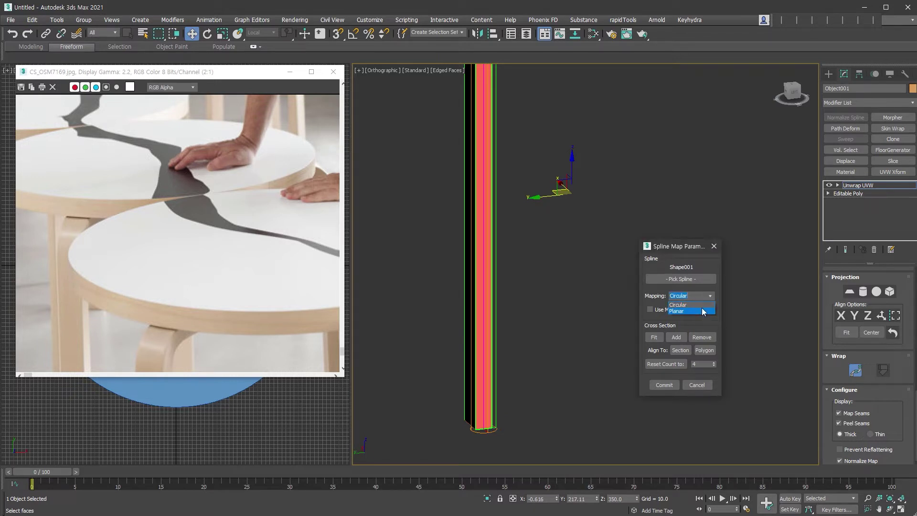
left_click(701, 310)
- Scale the spline mapping's cross section at the leg's bottom end to fit the side face's width
middle_click_drag(616, 358, 602, 401, "alt")
right_click(548, 421)
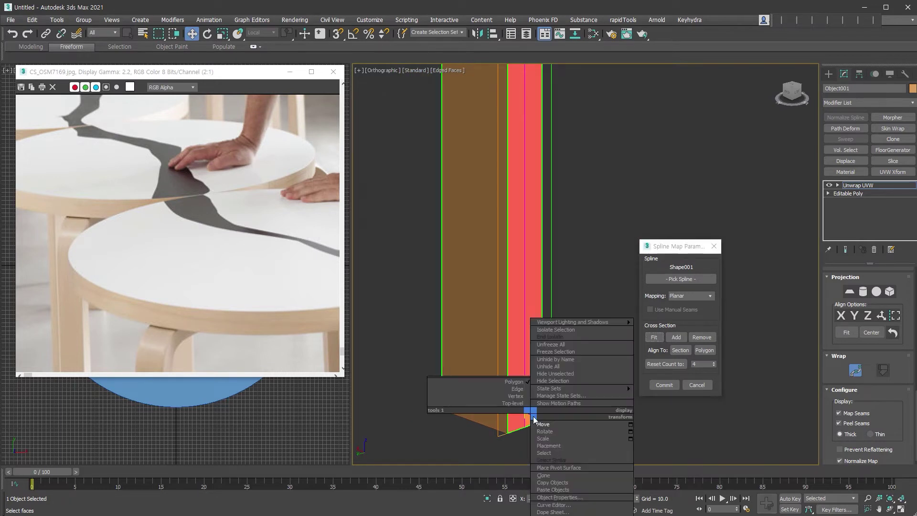
left_click(556, 440)
left_click_drag(496, 436, 509, 434)
scroll(521, 434, "up", 5)
left_click_drag(515, 393, 517, 392)
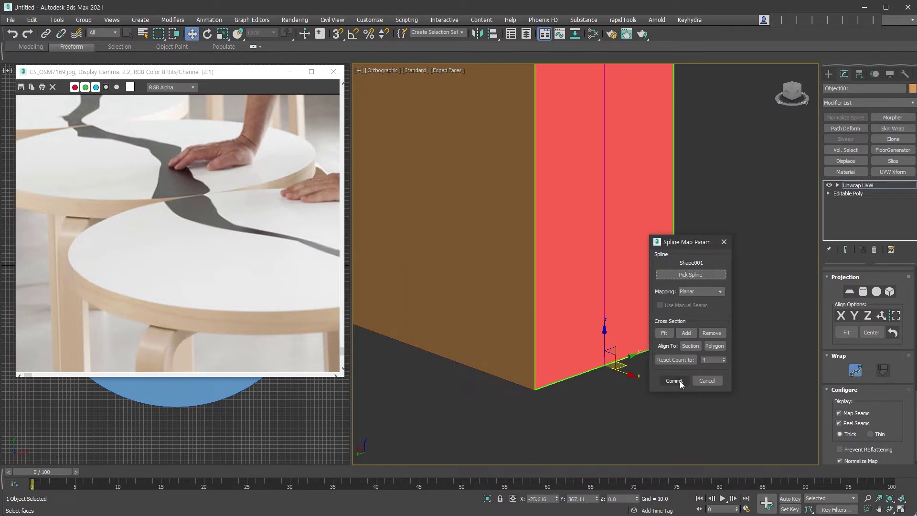
- Commit the spline mapping and collapse the unwrapped side faces to an Editable Poly
left_click(674, 380)
scroll(683, 375, "down", 8)
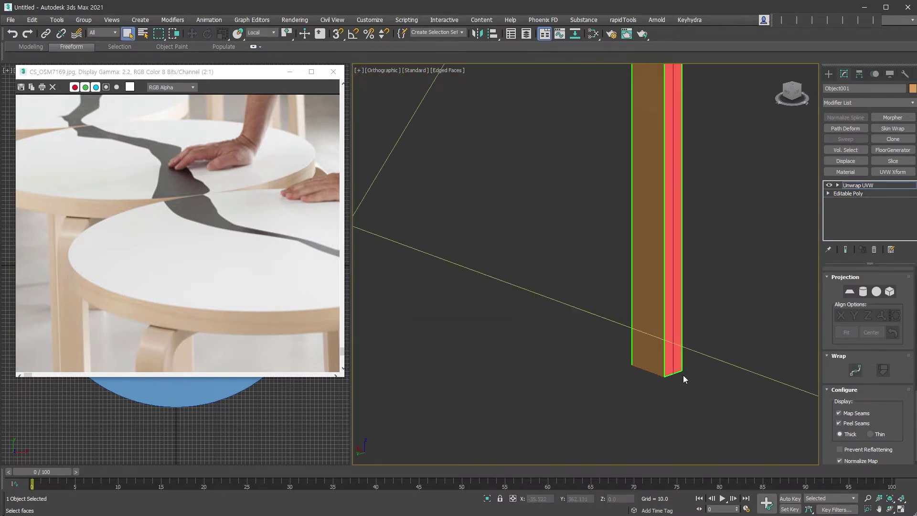
scroll(688, 176, "up", 3)
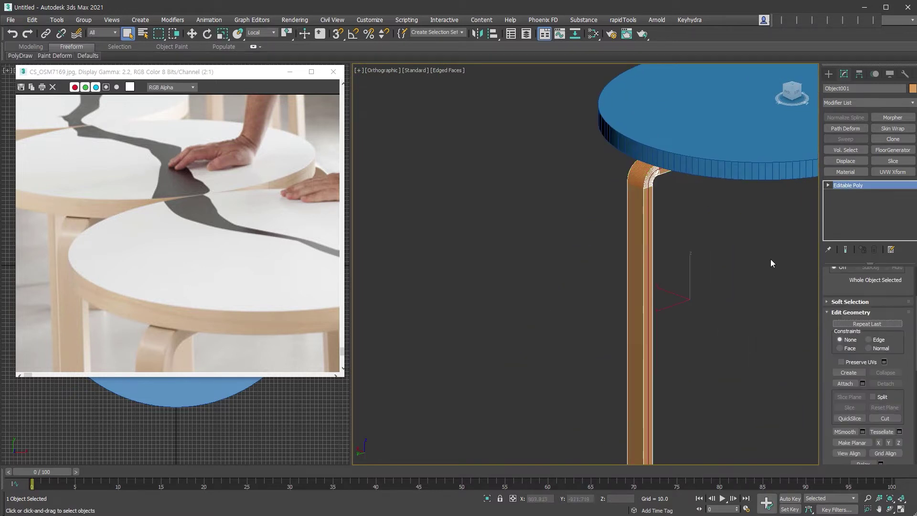
middle_click_drag(770, 259, 726, 278, "alt")
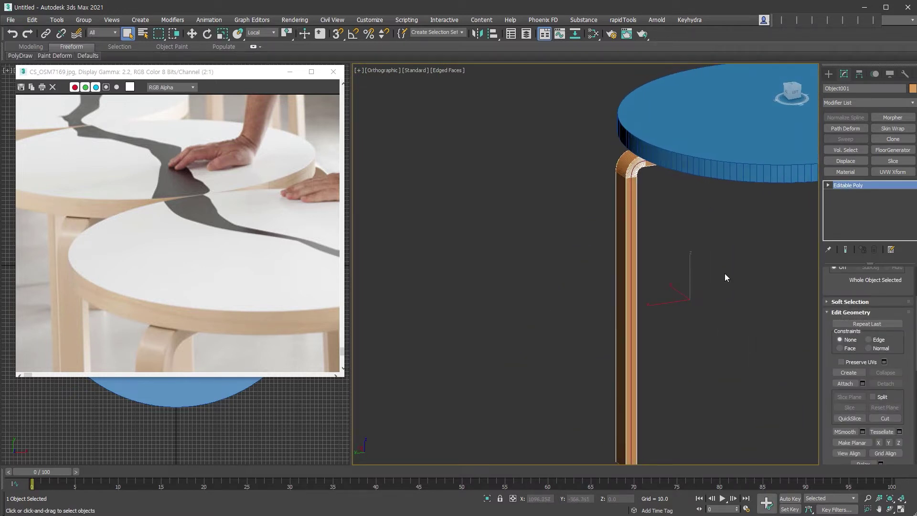
middle_click_drag(630, 435, 620, 400)
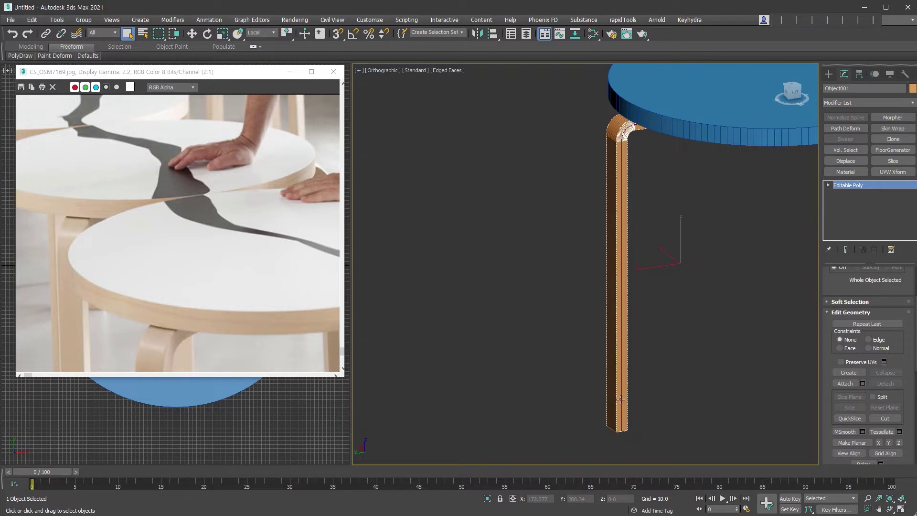
- Create a new VRayMtl material in the Slate Material Editor
left_click(592, 34)
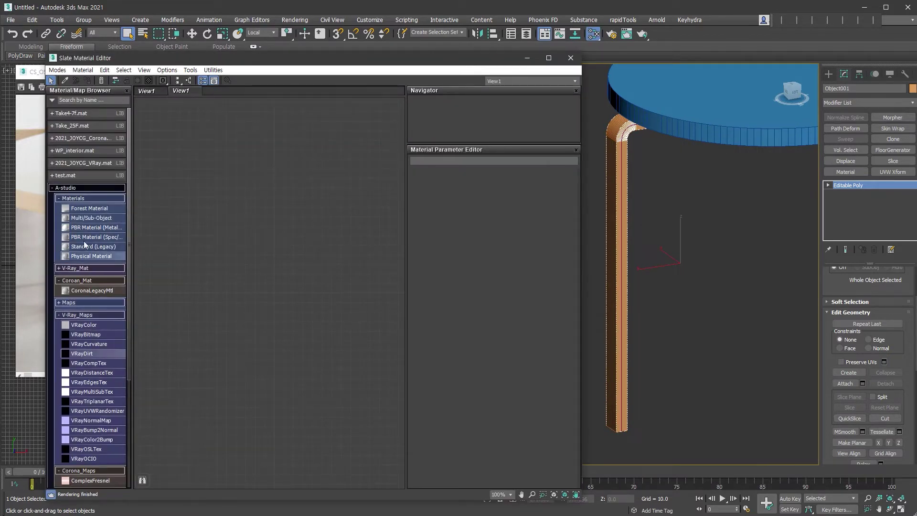
left_click(95, 268)
left_click_drag(94, 278, 310, 273)
- Add a Bitmap map beside the VRayMtl, loading the image jajak_edge.jpg
scroll(88, 306, "down", 3)
left_click(88, 305)
left_click_drag(94, 319, 204, 302)
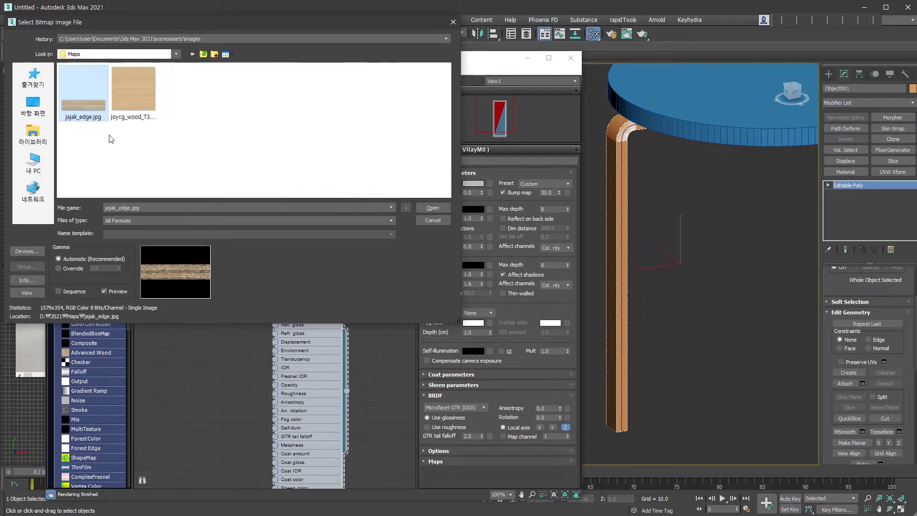
left_click(433, 208)
double_click(178, 297)
- Place the jajak_edge.jpg bitmap clear of the VRayMtl and connect it to the Diffuse map
scroll(212, 321, "up", 2)
middle_click_drag(212, 322, 277, 313)
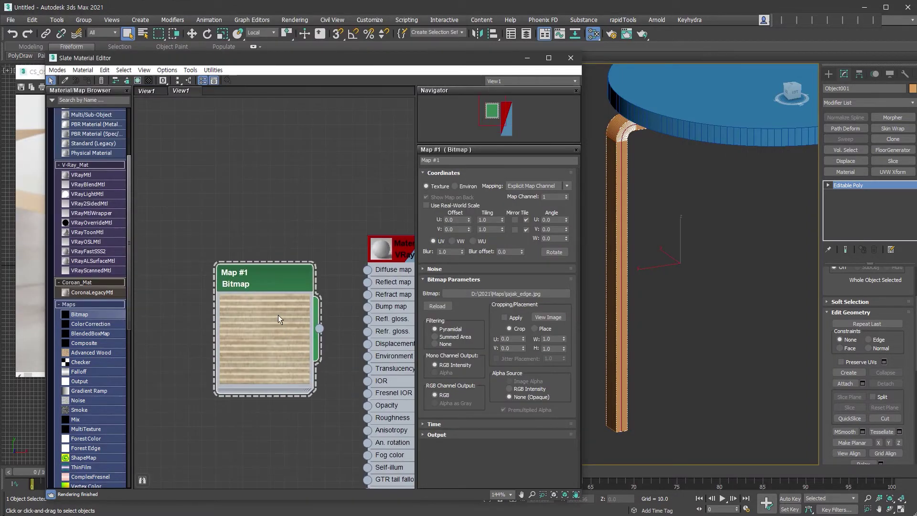
left_click_drag(292, 282, 265, 255)
left_click_drag(293, 301, 368, 271)
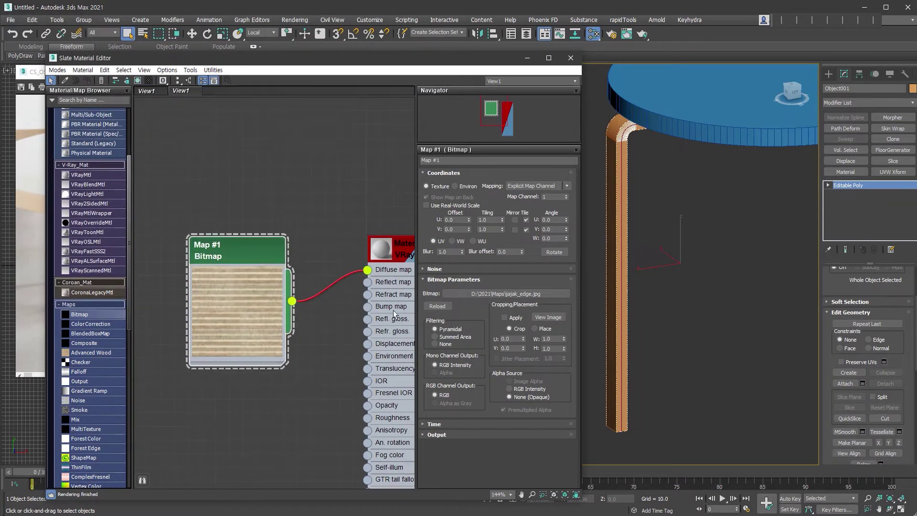
middle_click_drag(395, 313, 295, 307)
- Assign the wood-edge VRayMtl to the selected side faces of the leg
double_click(283, 244)
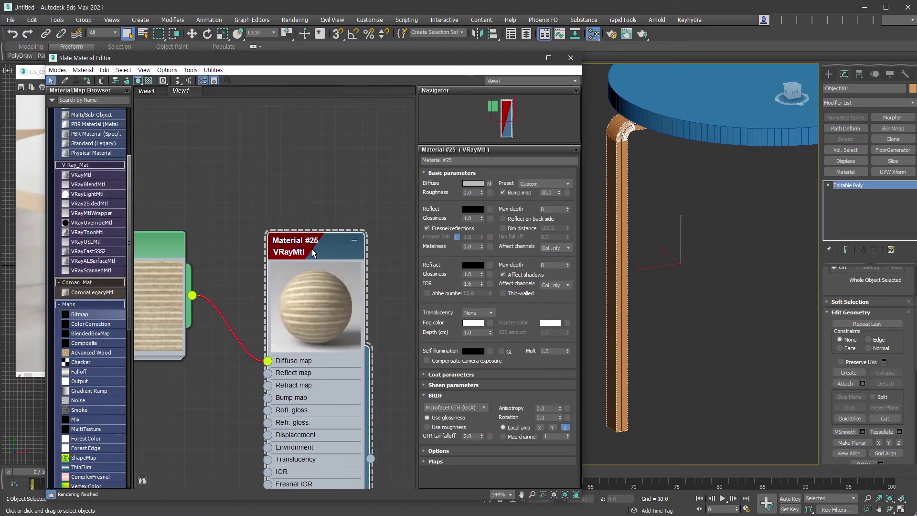
left_click(87, 80)
scroll(622, 147, "up", 5)
middle_click_drag(622, 147, 685, 178)
scroll(686, 178, "up", 2)
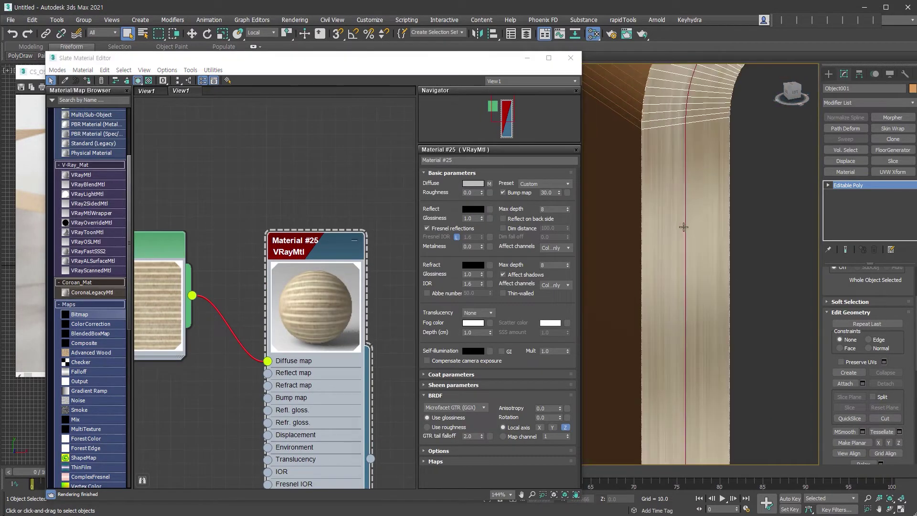
- Rotate the wood-edge bitmap by setting its W angle to 90 so the grain follows the leg's length
middle_click_drag(230, 311, 286, 302)
scroll(286, 302, "up", 1)
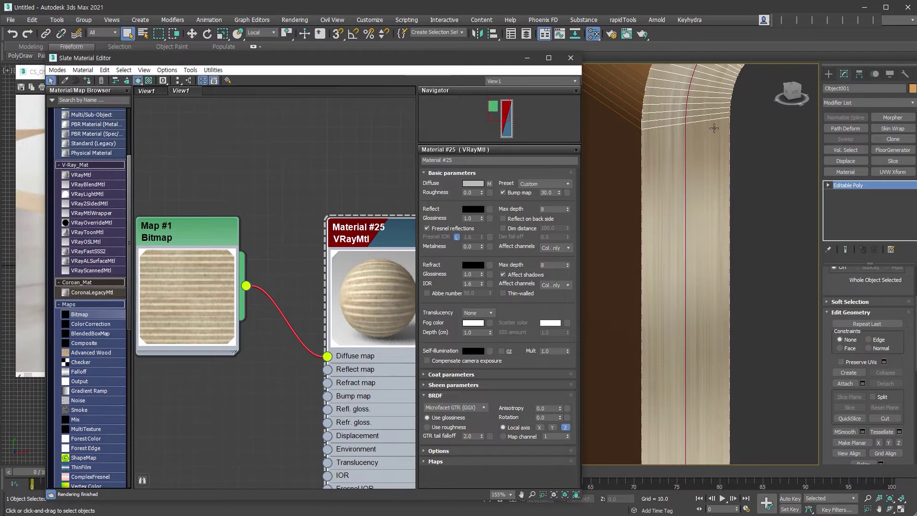
scroll(714, 128, "up", 4)
double_click(193, 231)
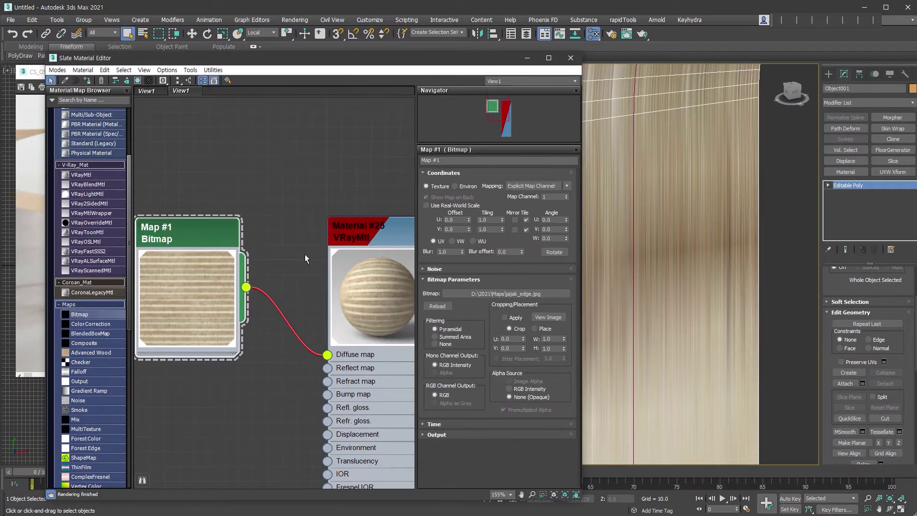
left_click(540, 239)
type("90")
key("Return")
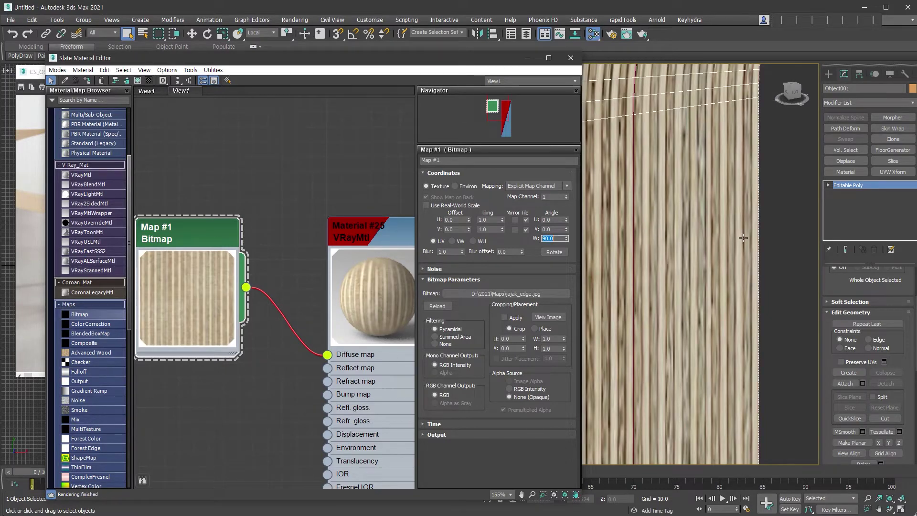
- Set the wood-edge bitmap's U tiling to 5 and check the grain on the leg's bend
scroll(742, 238, "down", 2)
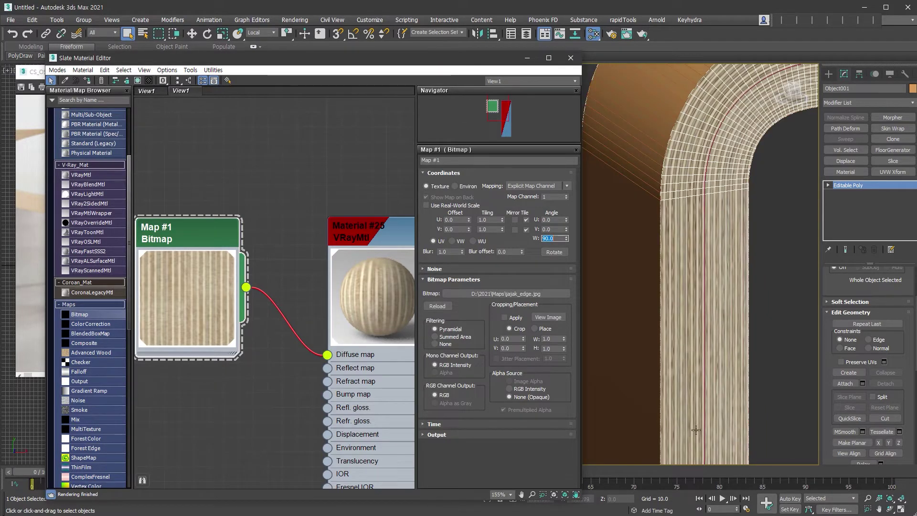
left_click(486, 220)
type("5")
key("Return")
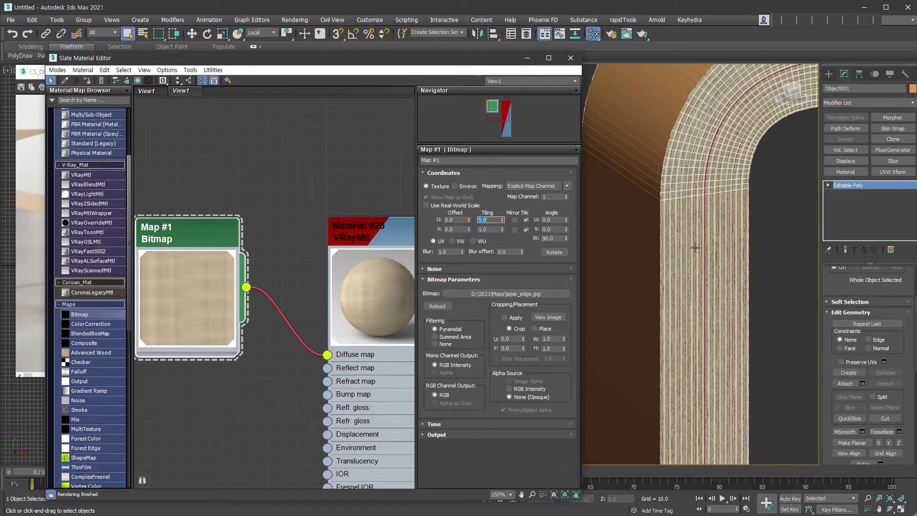
scroll(686, 239, "up", 2)
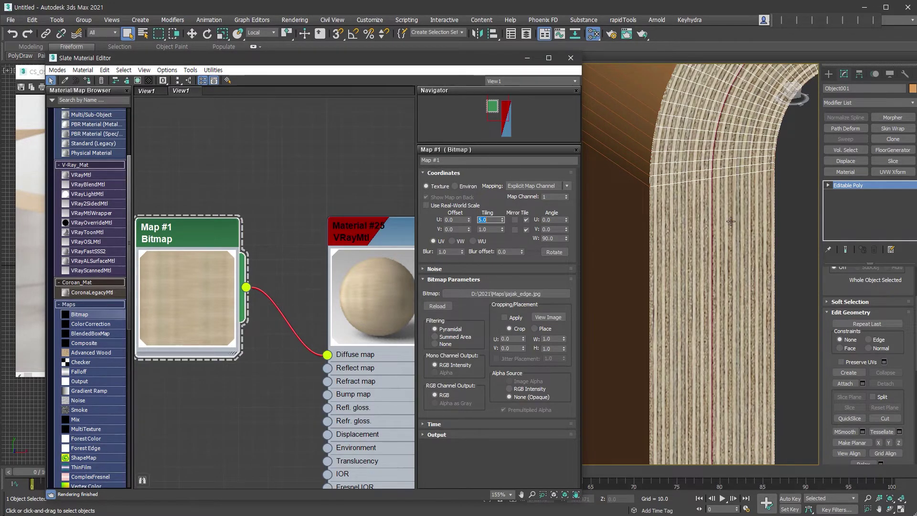
scroll(717, 257, "down", 5)
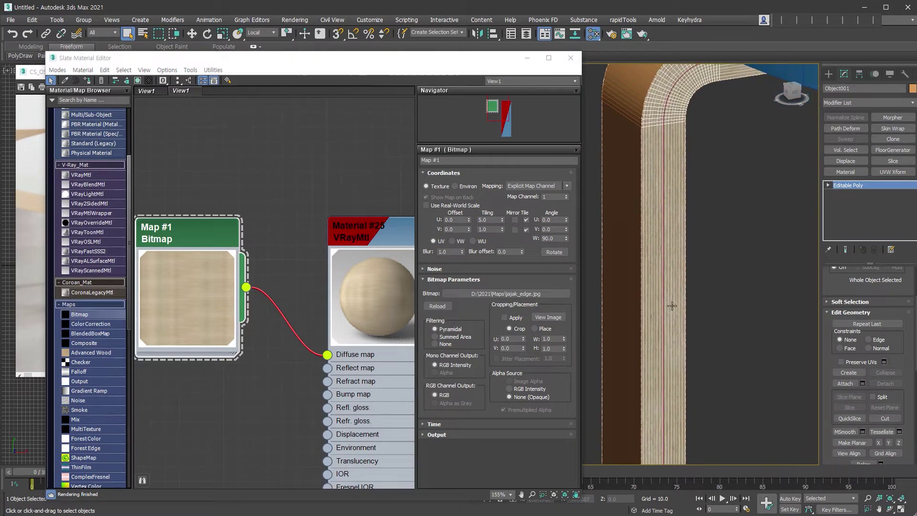
- Add a Material modifier to the leg's side faces and set its material ID to 2
scroll(672, 306, "down", 5)
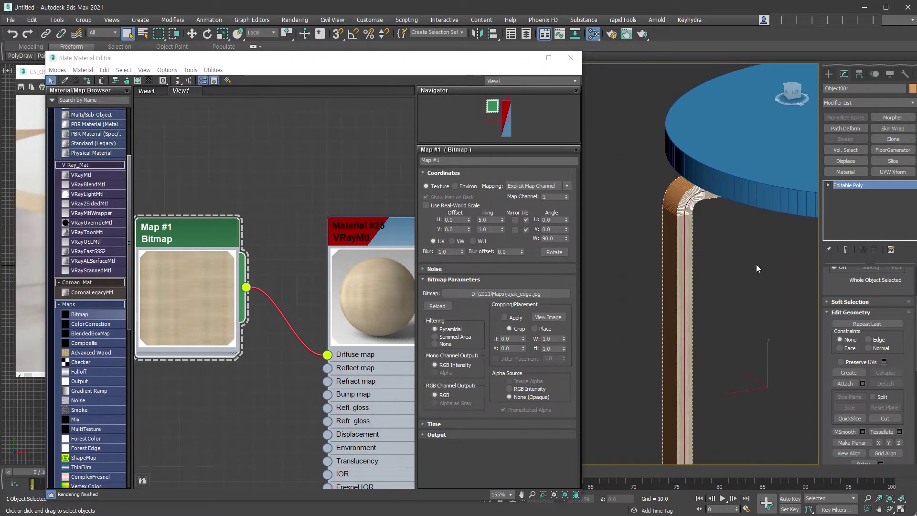
left_click(853, 171)
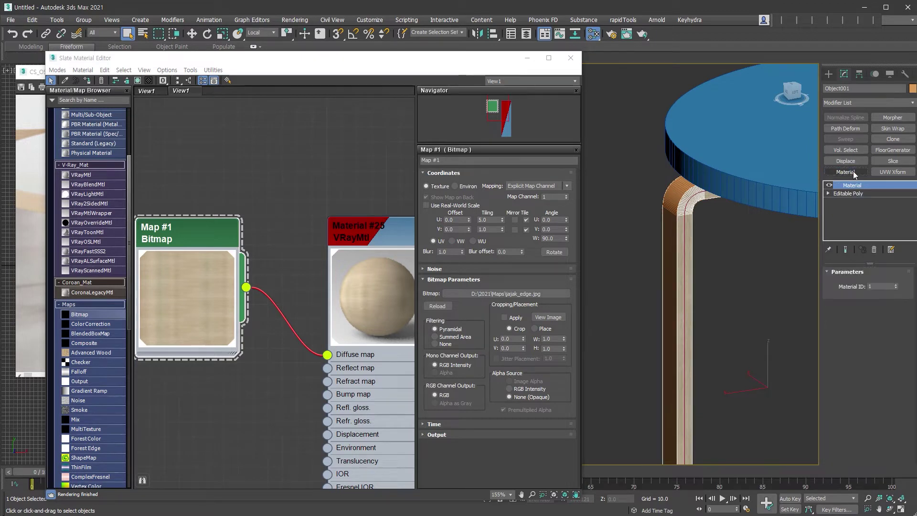
left_click(896, 285)
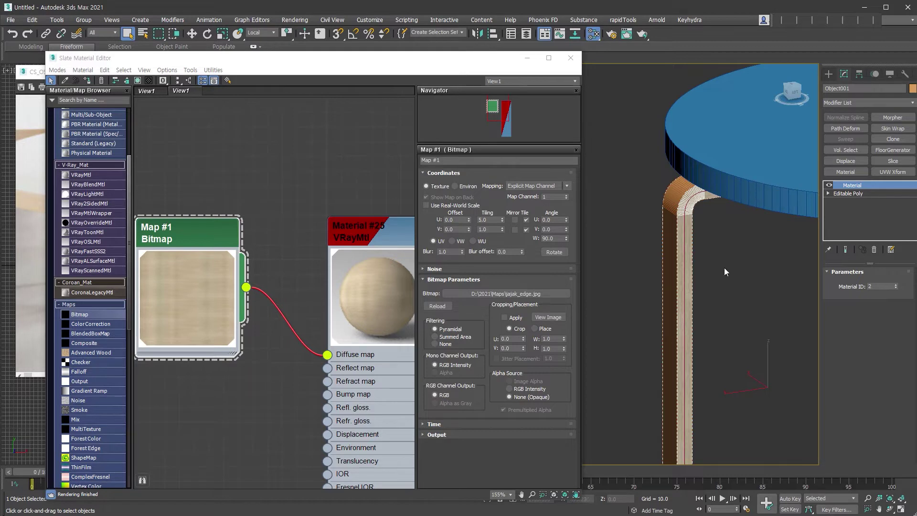
- Add an Unwrap UVW modifier to the part of the leg without the side faces and select all its polygons
middle_click_drag(724, 267, 706, 265)
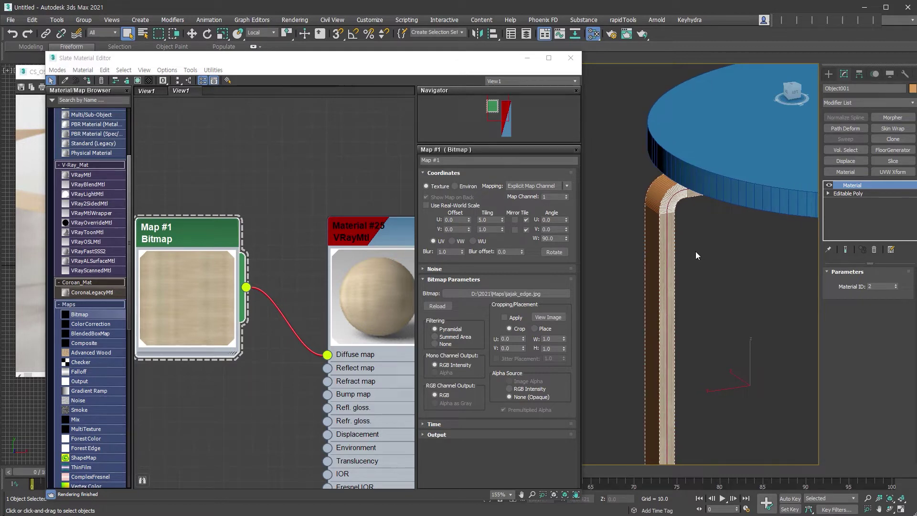
left_click(654, 302)
middle_click_drag(766, 292, 768, 285, "alt")
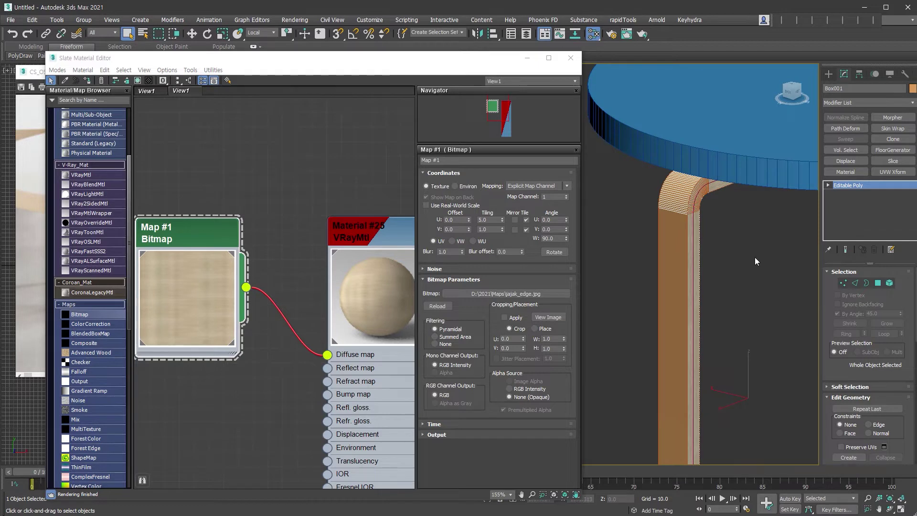
key("shift+u")
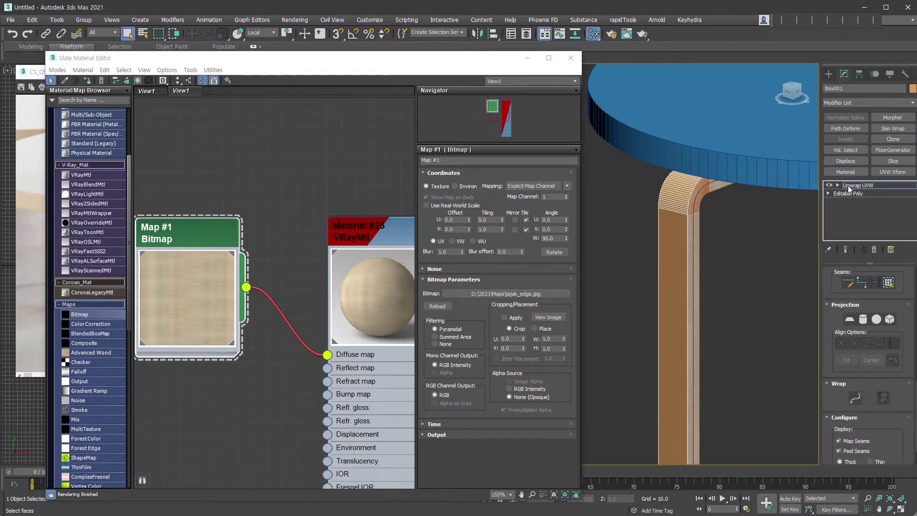
key("3")
key("ctrl+a")
- Convert the outer end edges at the leg's foot and at the tip of its top arm to seams
middle_click_drag(814, 280, 690, 320, "alt")
scroll(712, 374, "up", 8)
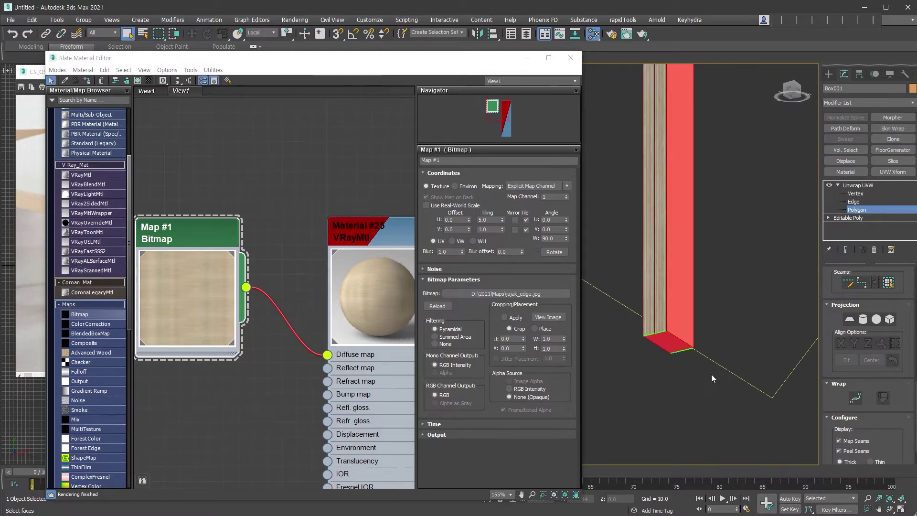
scroll(674, 246, "down", 4)
middle_click_drag(673, 246, 615, 284)
scroll(614, 284, "down", 3)
middle_click_drag(674, 189, 675, 193, "alt")
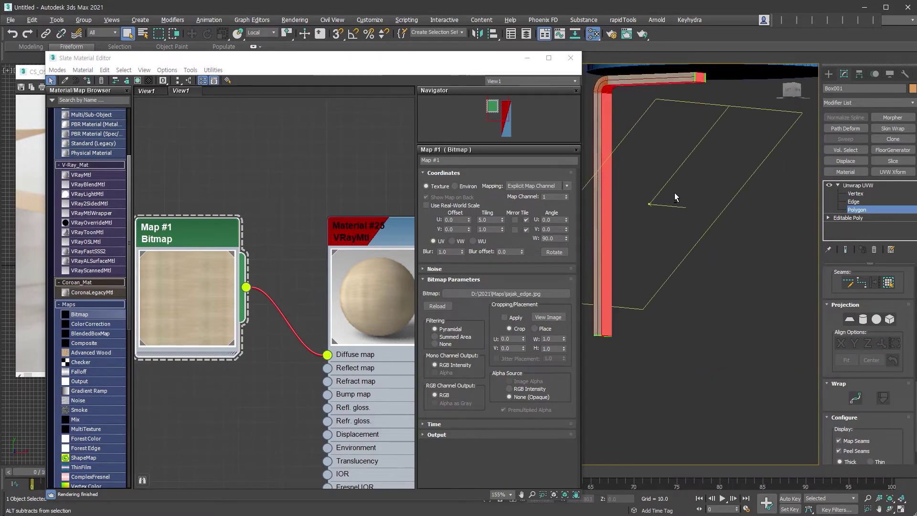
left_click(853, 201)
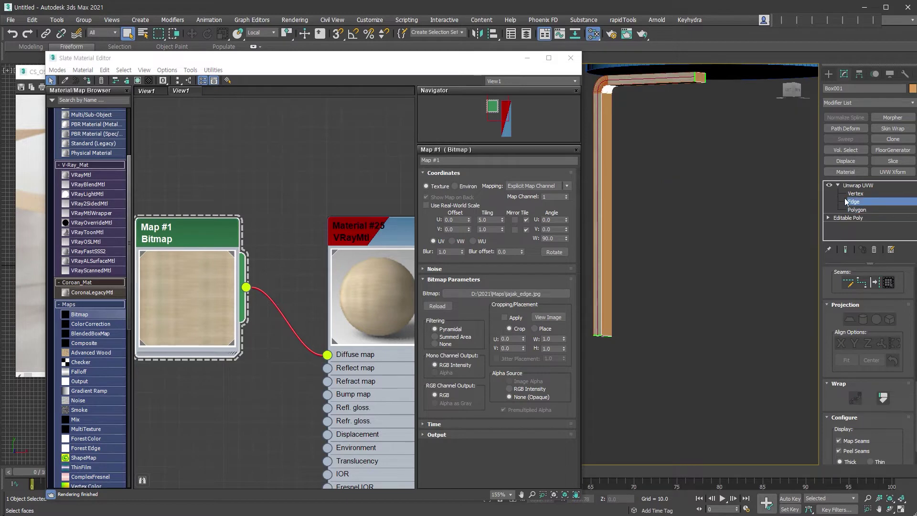
scroll(730, 97, "up", 6)
left_click(726, 86)
scroll(732, 210, "down", 6)
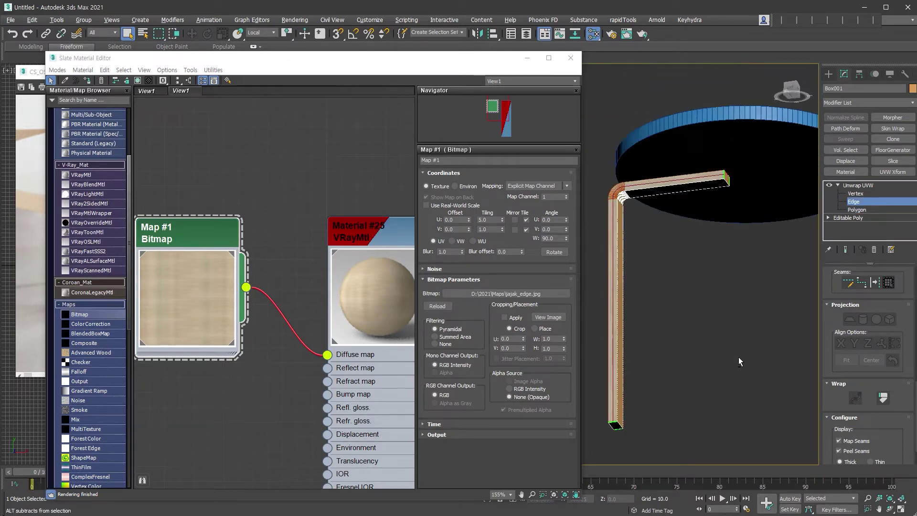
middle_click_drag(739, 357, 730, 329, "alt")
scroll(658, 339, "up", 6)
left_click(660, 341)
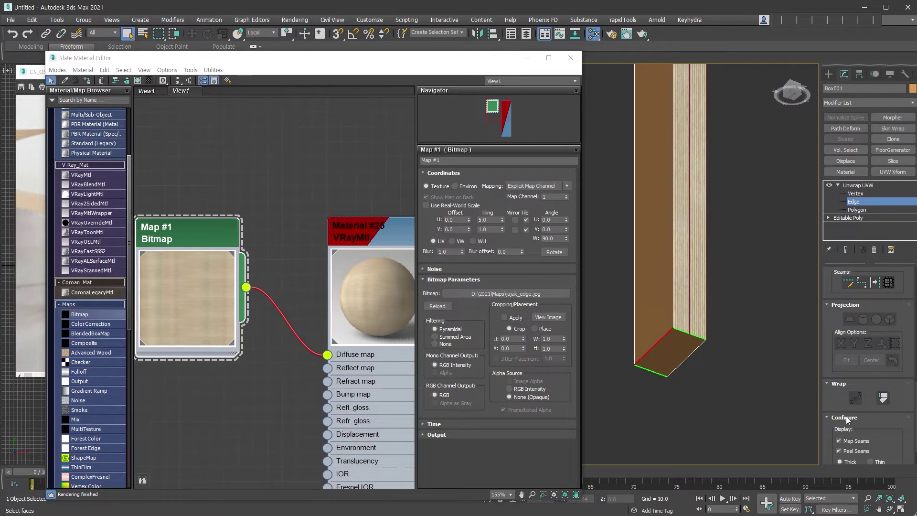
scroll(831, 403, "up", 3)
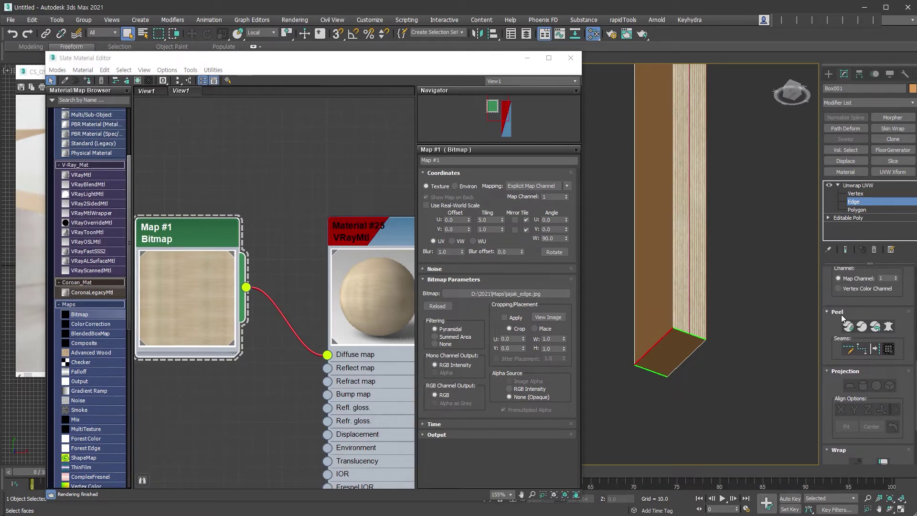
left_click(876, 351)
- Select the leg's outer face along its full length by expanding the polygon selection to the seams
left_click(857, 210)
left_click(709, 378)
left_click(655, 307)
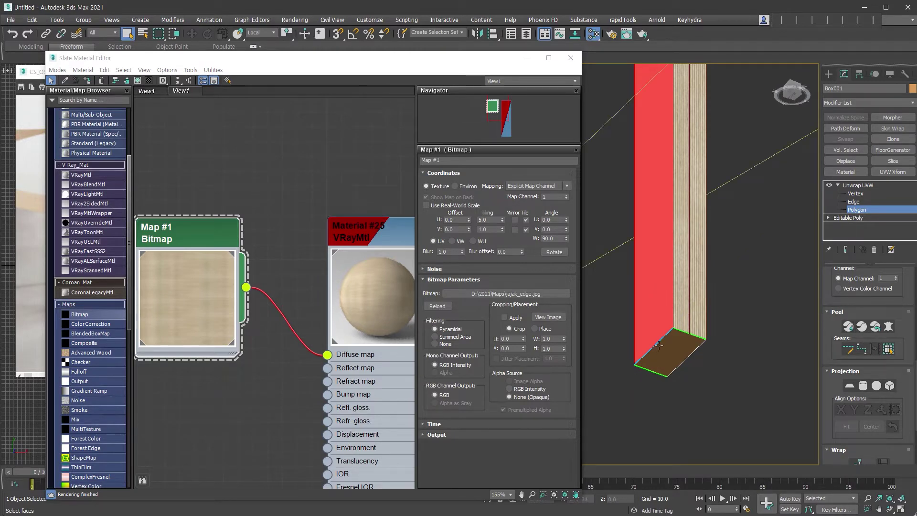
scroll(657, 343, "down", 5)
middle_click_drag(664, 231, 737, 279, "alt")
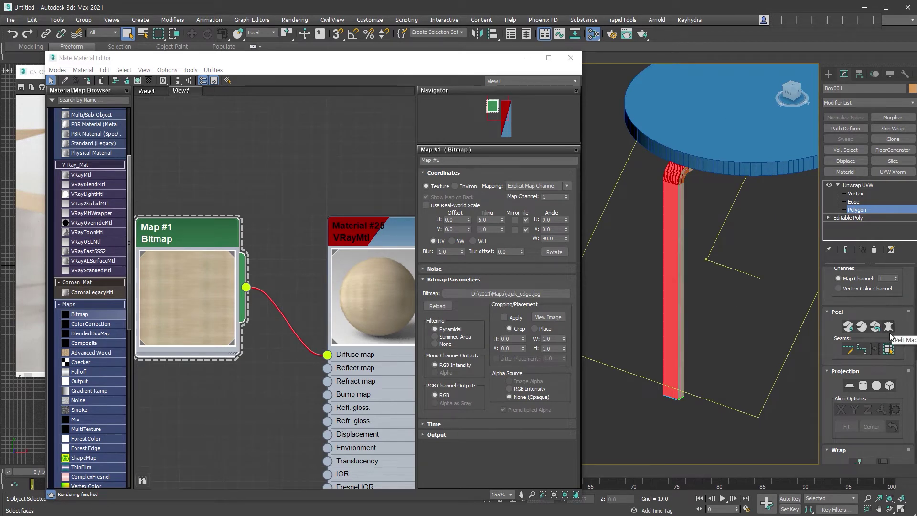
- Pelt map the leg's outer faces, relax them by polygon angles with an amount of 1.0, and commit the result
left_click(891, 328)
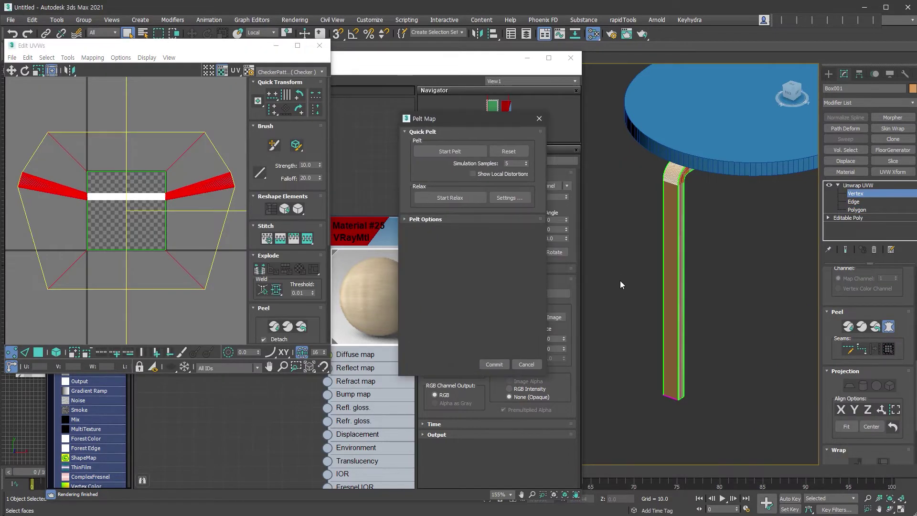
left_click(450, 151)
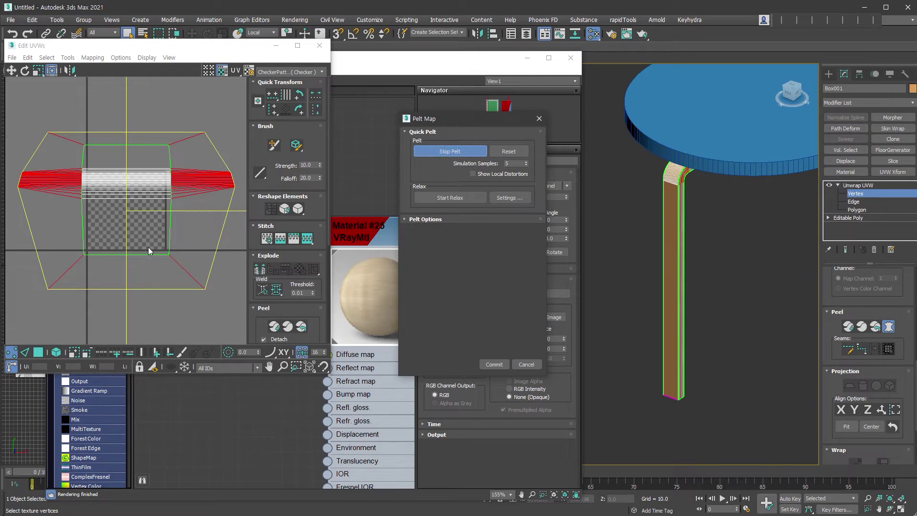
left_click(521, 199)
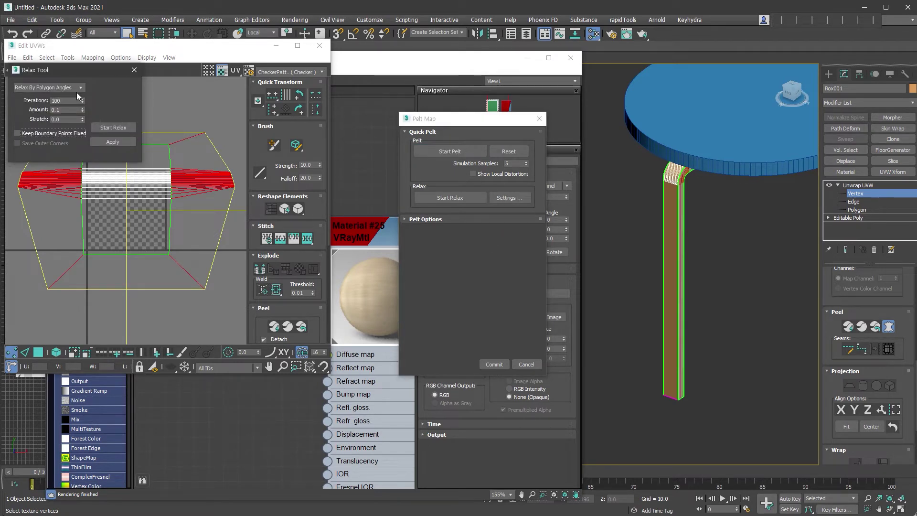
left_click_drag(82, 110, 91, 96)
left_click(116, 127)
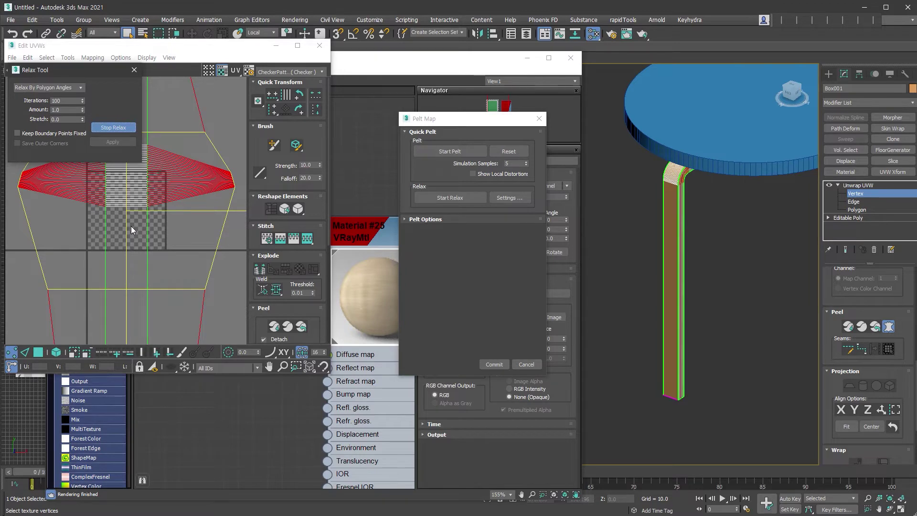
left_click(134, 70)
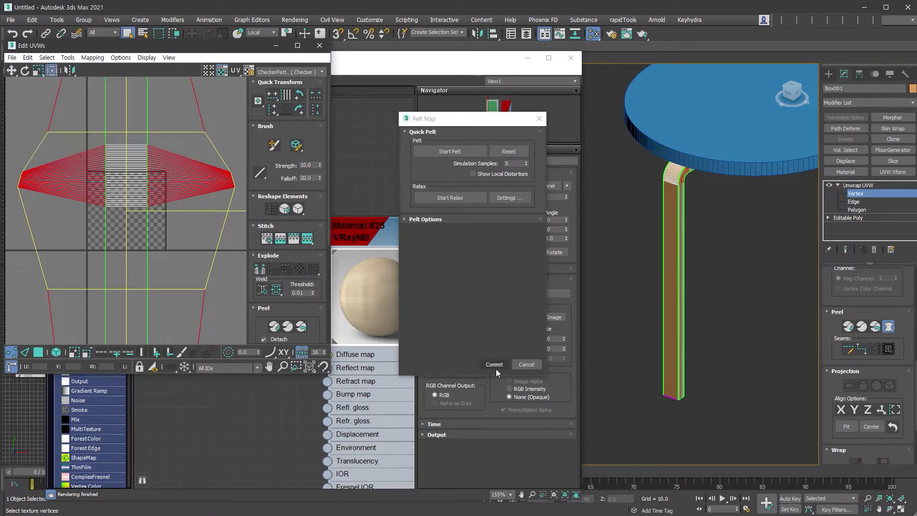
left_click(494, 364)
- Pelt map the leg's inner faces, relax them by polygon angles with an amount of 1.0, and commit the result
middle_click_drag(695, 367, 616, 336, "alt")
left_click(683, 357)
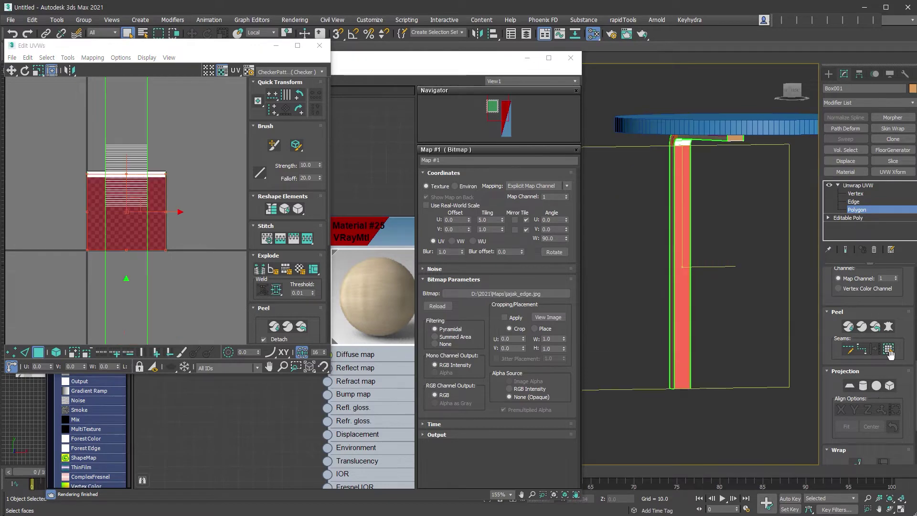
left_click(888, 326)
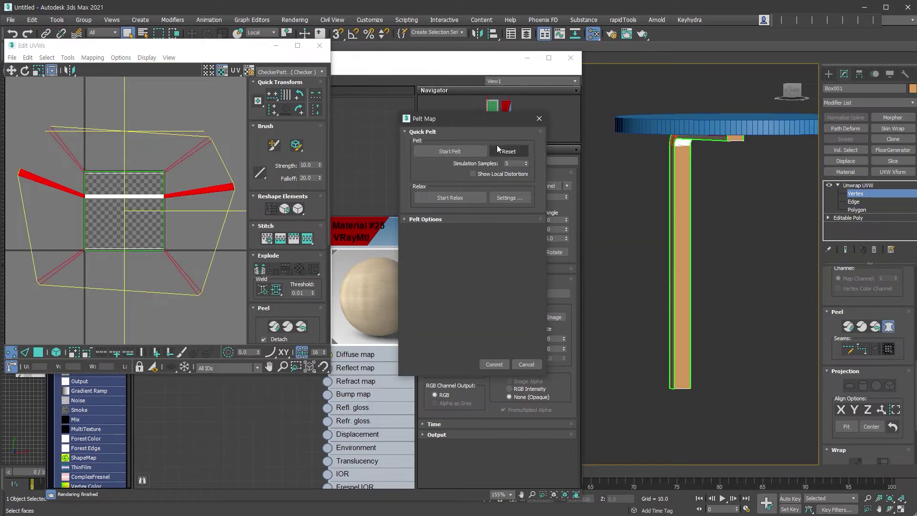
left_click(457, 150)
left_click(457, 151)
left_click(509, 197)
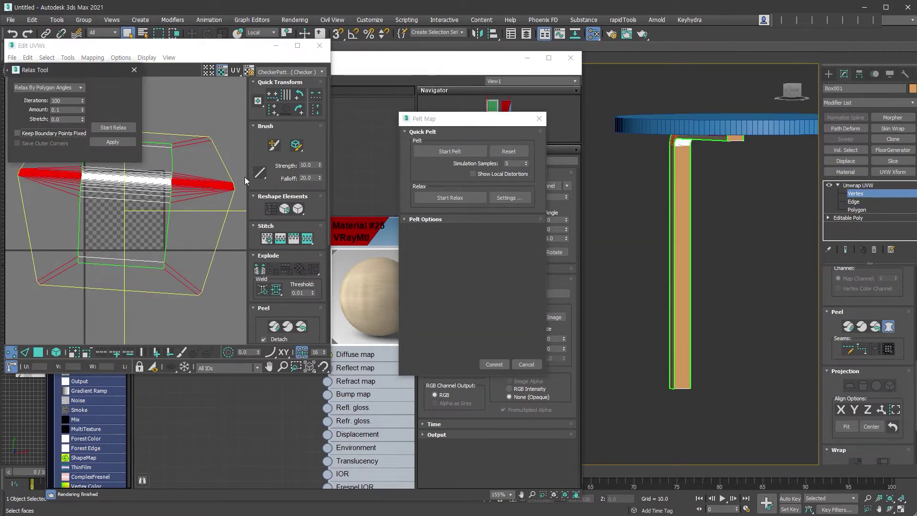
left_click_drag(81, 111, 83, 107)
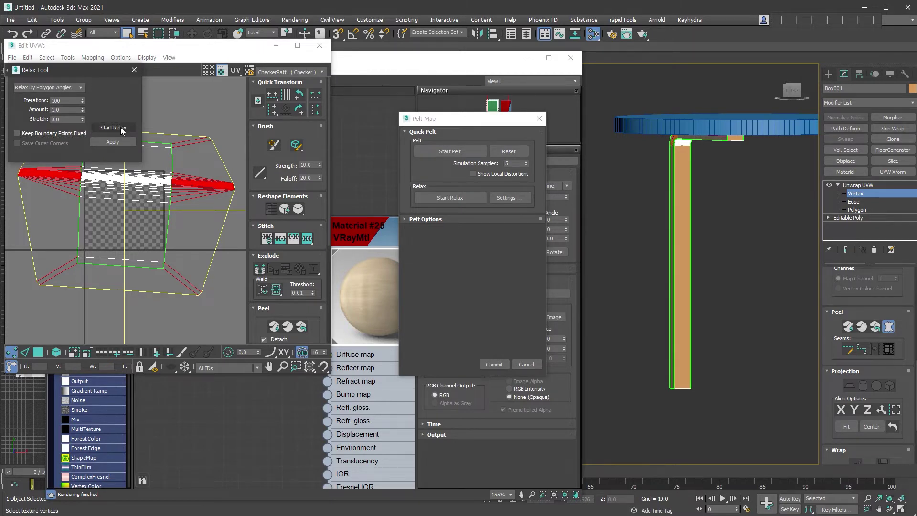
left_click(120, 127)
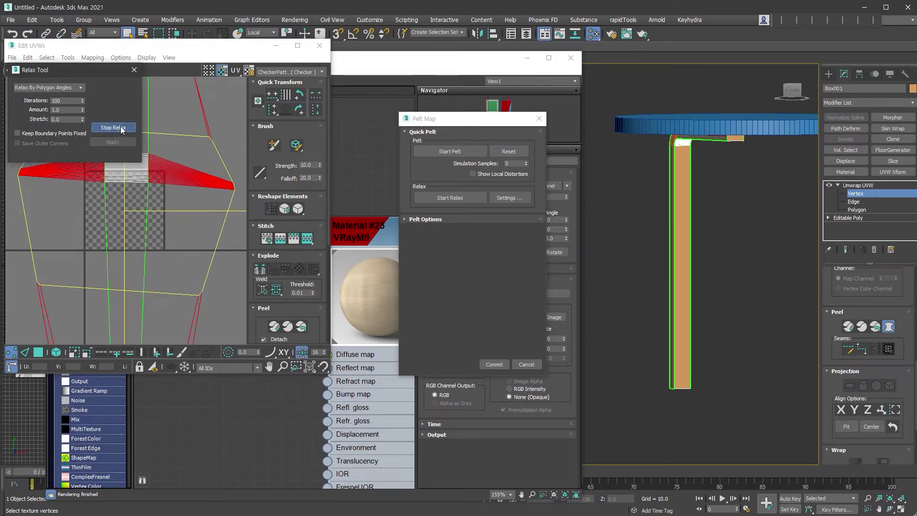
left_click(117, 128)
left_click(494, 366)
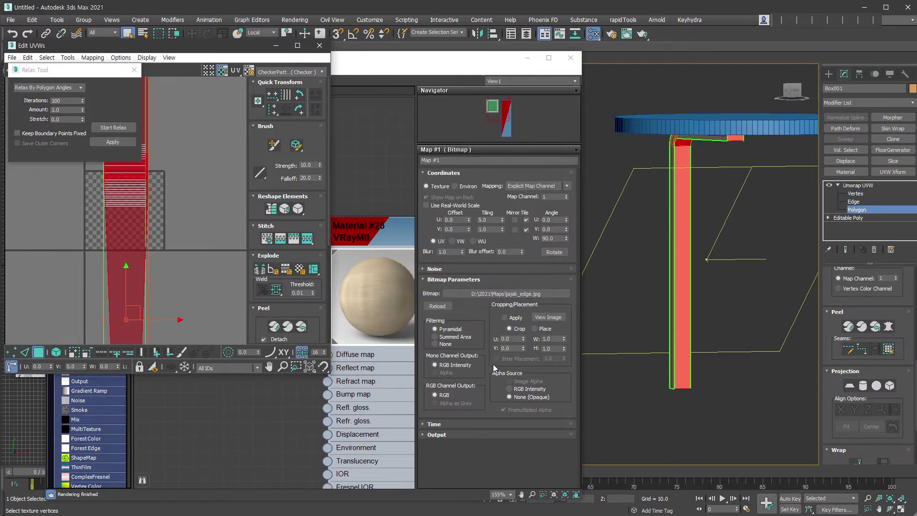
left_click(134, 69)
- Untangle the crossed UV vertices at the lower end of the inner-face shell by repositioning them into a proper rectangle
scroll(194, 248, "down", 3)
middle_click_drag(190, 238, 184, 98)
scroll(184, 98, "down", 3)
scroll(186, 249, "up", 3)
left_click(683, 277)
left_click(892, 351)
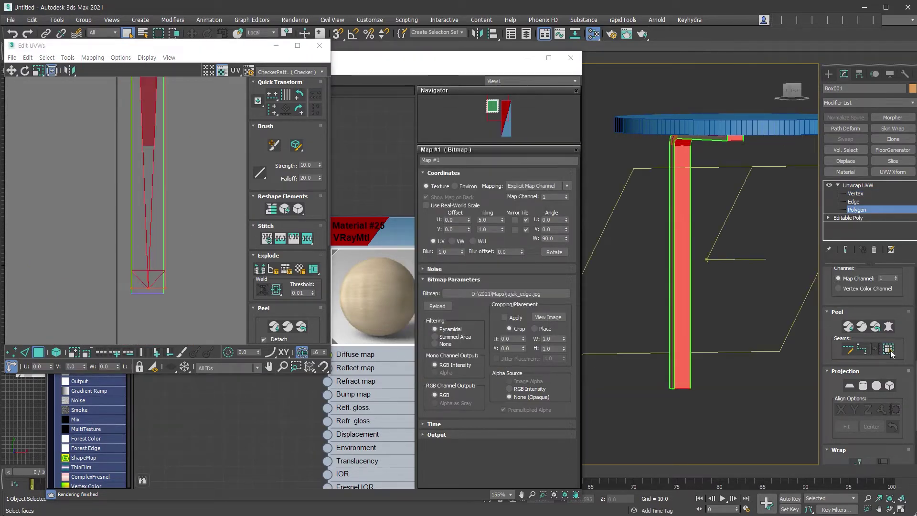
middle_click_drag(699, 401, 697, 356, "alt")
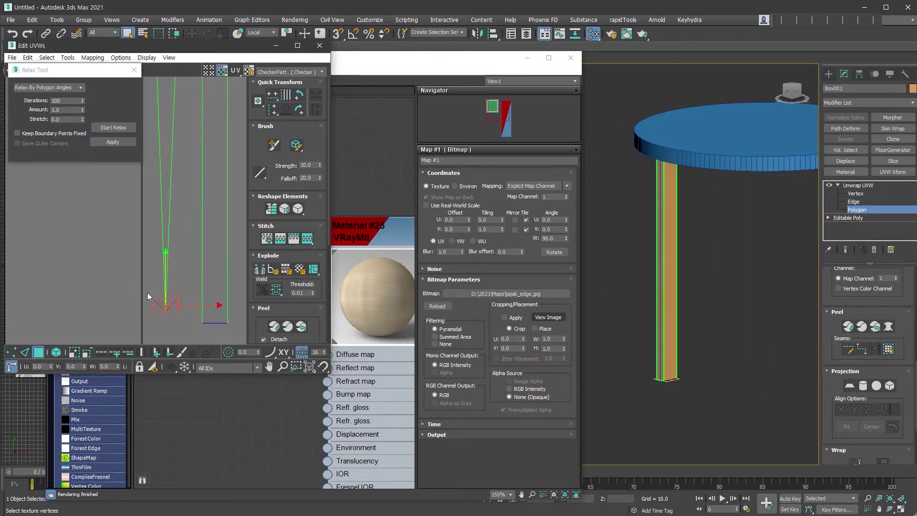
key("1")
left_click_drag(179, 299, 186, 317)
left_click(179, 316)
left_click(178, 320)
left_click(172, 327)
left_click(167, 313)
left_click(156, 325)
scroll(186, 315, "down", 4)
middle_click_drag(185, 315, 188, 315)
- Select the whole inner-face shell and relax it by polygon angles with an amount of 1.0
key("3")
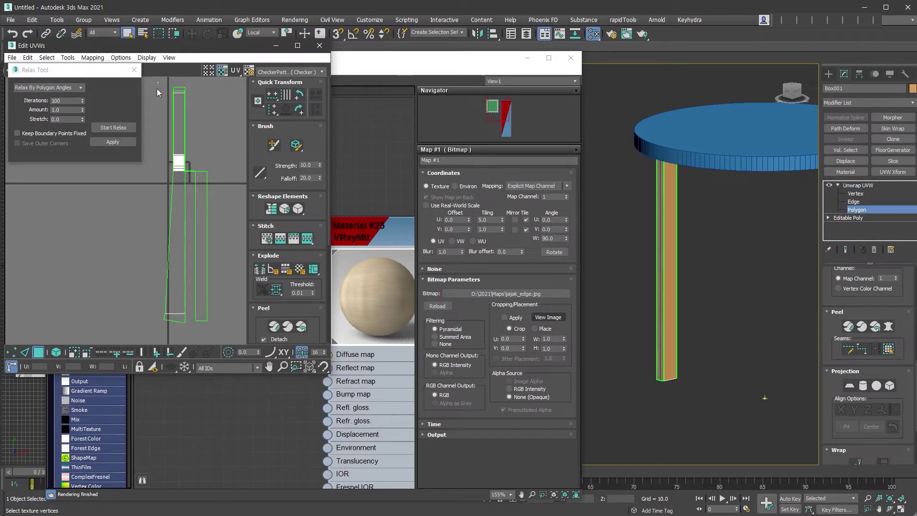
left_click_drag(159, 82, 189, 336)
left_click(114, 127)
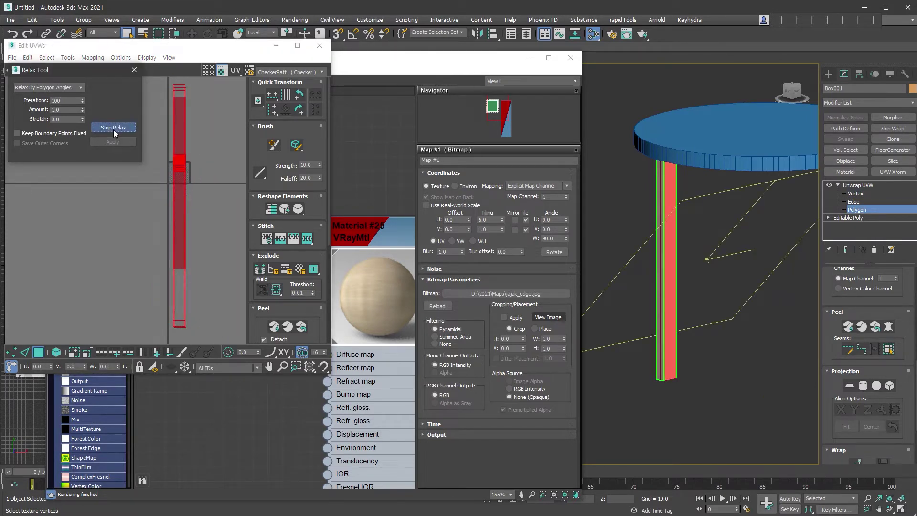
left_click(113, 129)
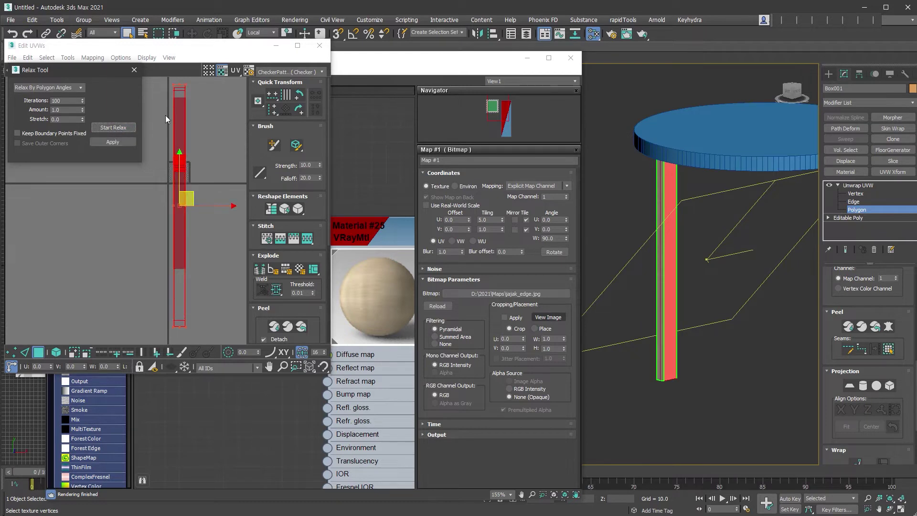
left_click(134, 71)
- Pack the leg's UV shells into the UV square with Rescale enabled
left_click(206, 304)
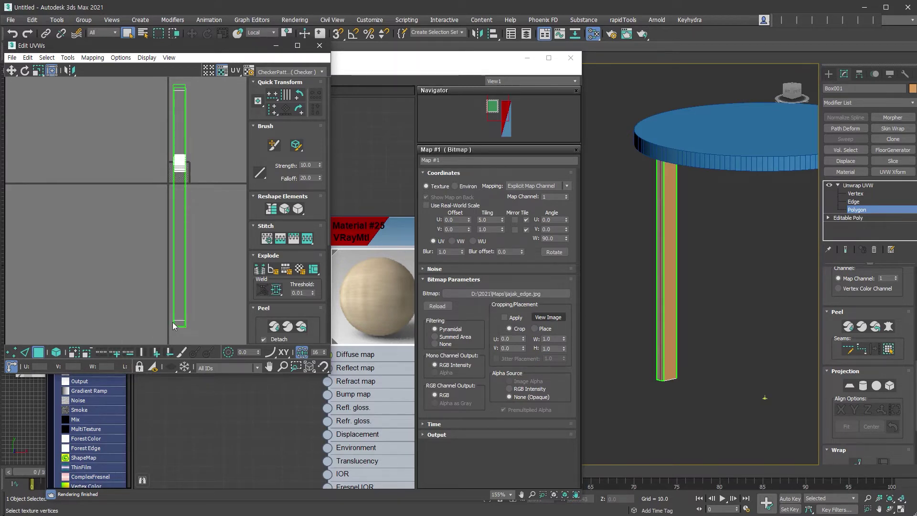
left_click(182, 297)
left_click(169, 110)
scroll(282, 246, "down", 5)
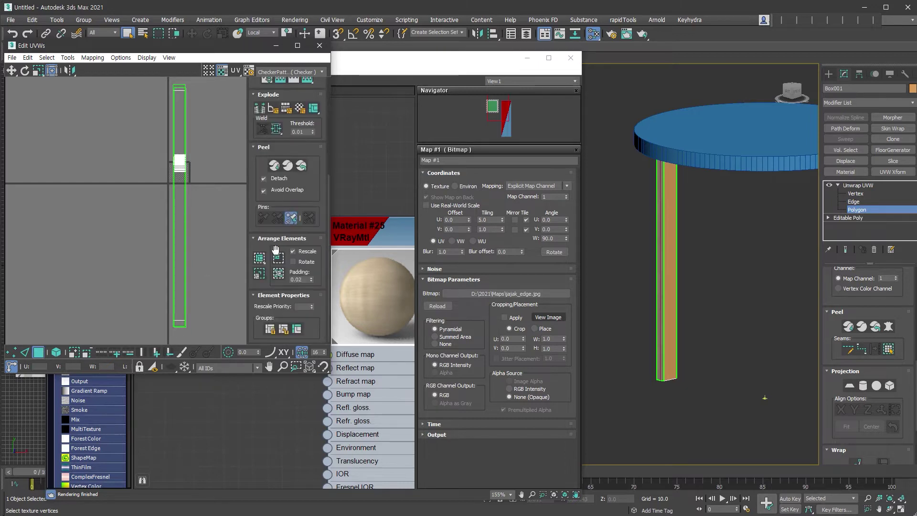
left_click(260, 264)
scroll(176, 169, "up", 8)
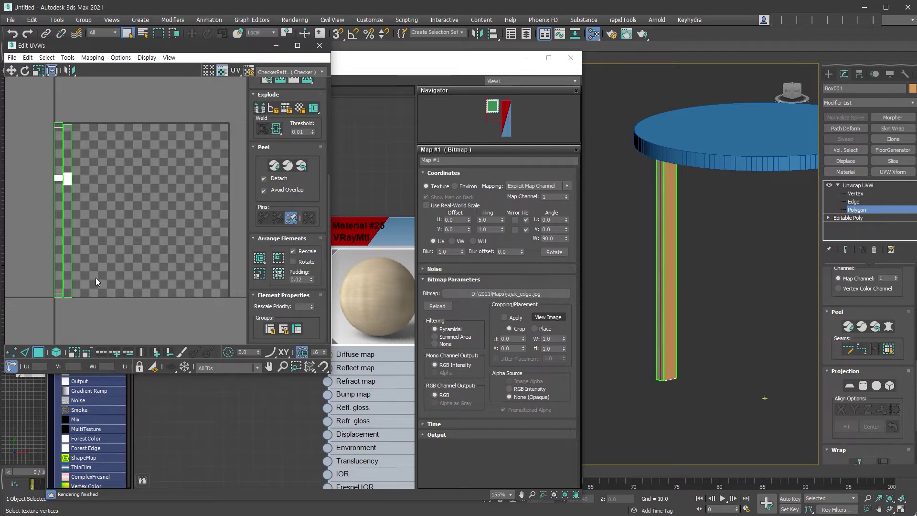
- Close the UV editor, collapse the unwrapped leg to an Editable Poly, and deselect it
left_click(319, 45)
key("ctrl+e")
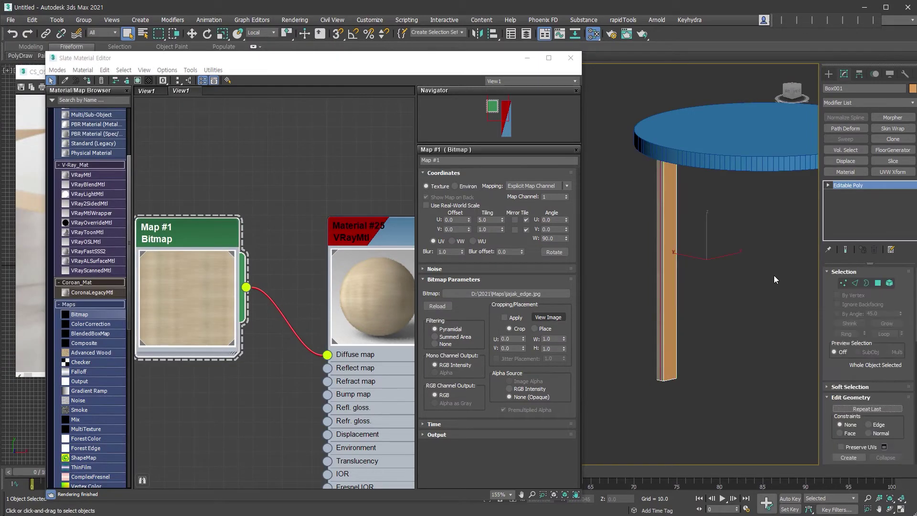
middle_click_drag(706, 295, 799, 308, "alt")
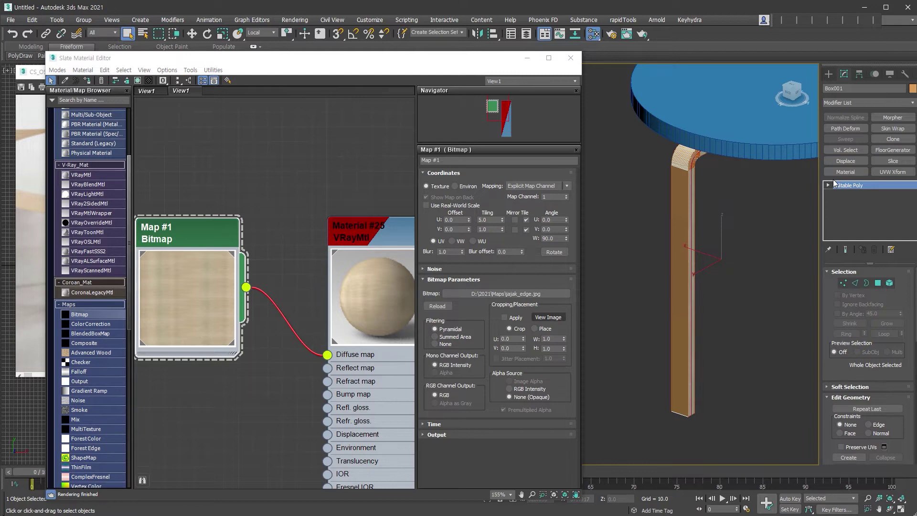
left_click(746, 310)
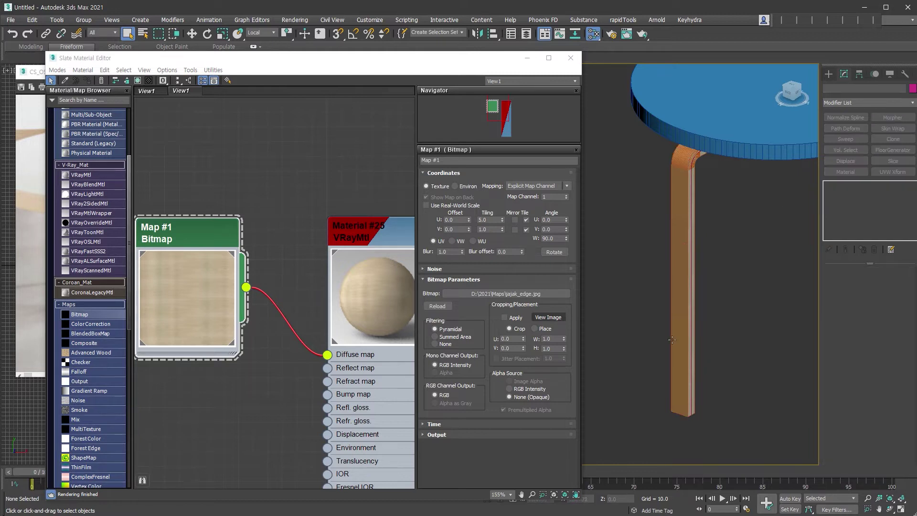
- Duplicate the wood-edge VRayMtl together with its bitmap node, placing the copy above the original
scroll(287, 258, "down", 2)
middle_click_drag(286, 258, 277, 343)
mouse_move(353, 261)
left_mouse_down()
mouse_move(266, 364)
mouse_move(229, 386)
left_mouse_up()
mouse_move(331, 435)
left_mouse_down("shift")
mouse_move(330, 444)
mouse_move(318, 278)
left_mouse_up("shift")
- Replace the copied bitmap's image with joycg_wood_T3.jpg and set its U tiling to 1
double_click(224, 178)
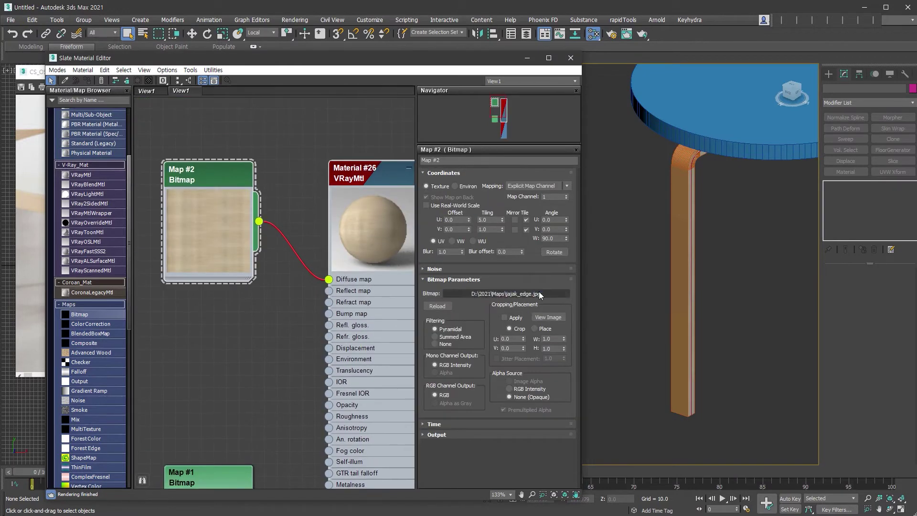
left_click(539, 293)
double_click(173, 154)
double_click(485, 219)
type("1")
left_click(278, 362)
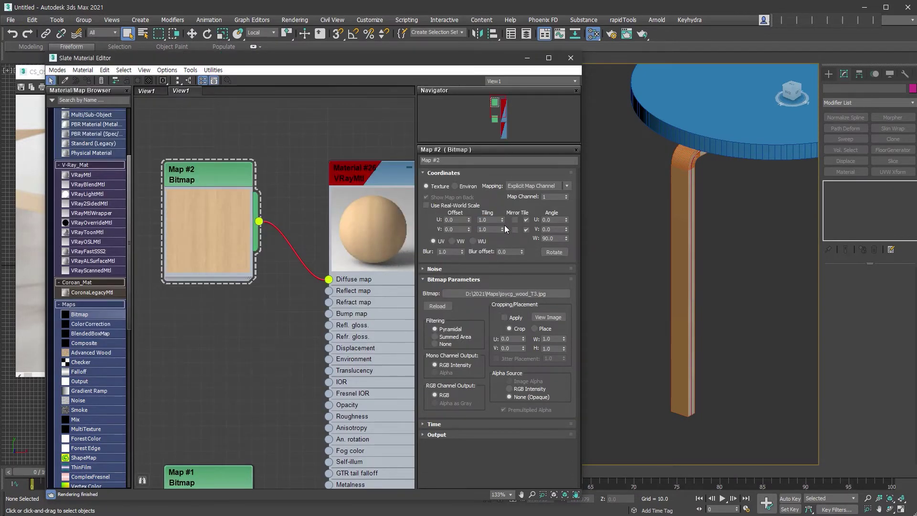
- Assign the VRayMtl with the joycg_wood_T3.jpg bitmap to the leg's broad face and check its grain at the shaft and bend
left_click(678, 181)
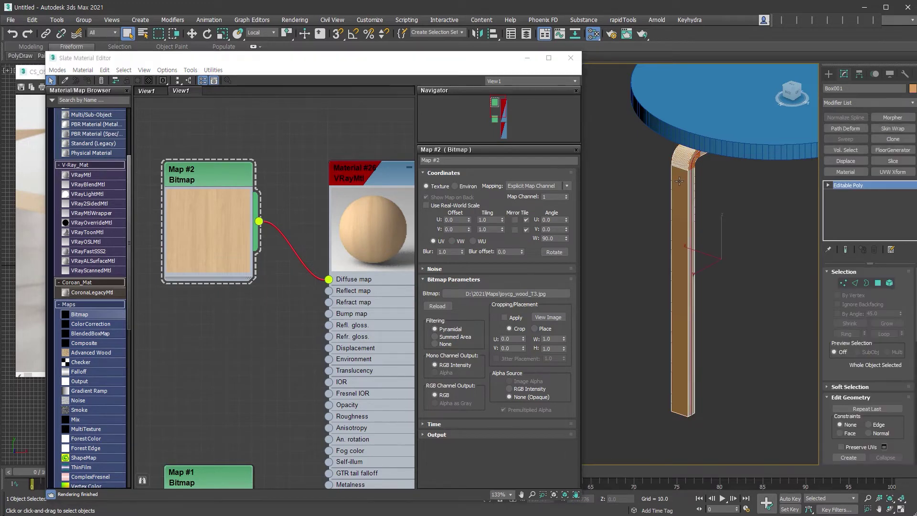
double_click(360, 180)
left_click(87, 81)
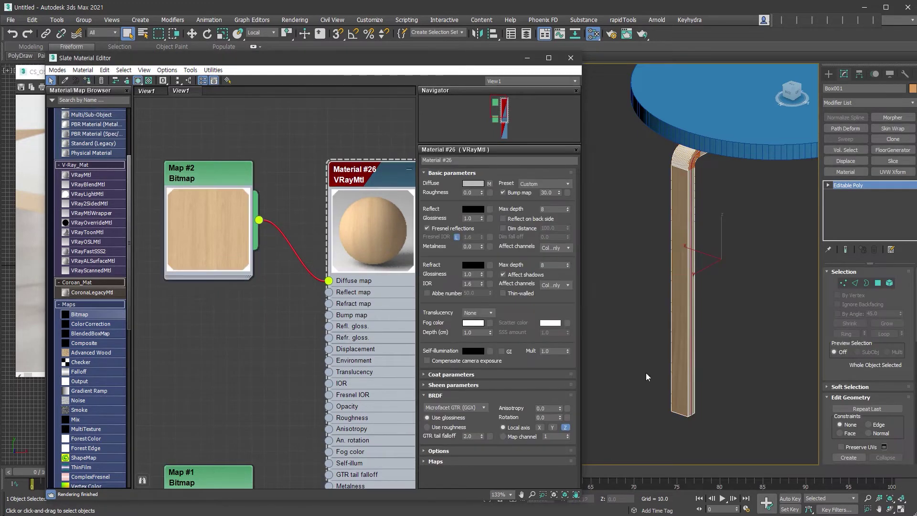
scroll(645, 370, "up", 4)
double_click(208, 224)
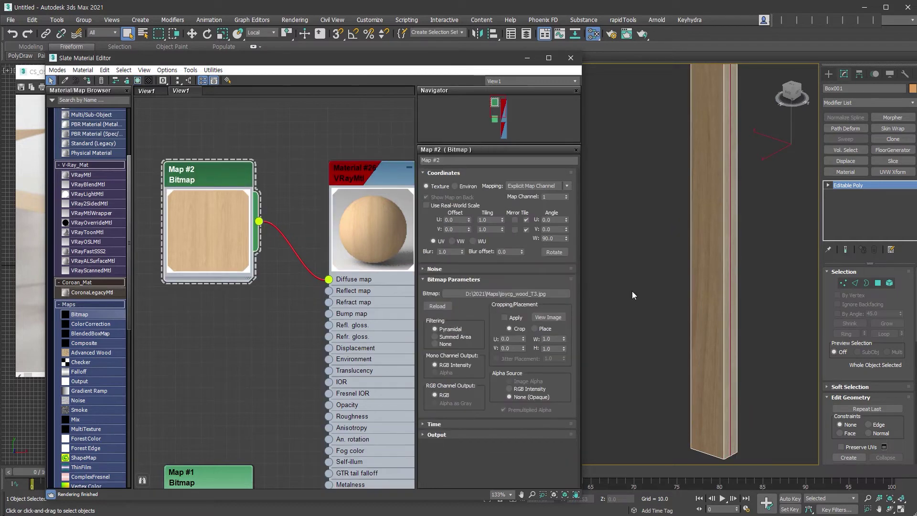
scroll(712, 347, "down", 4)
scroll(686, 231, "up", 5)
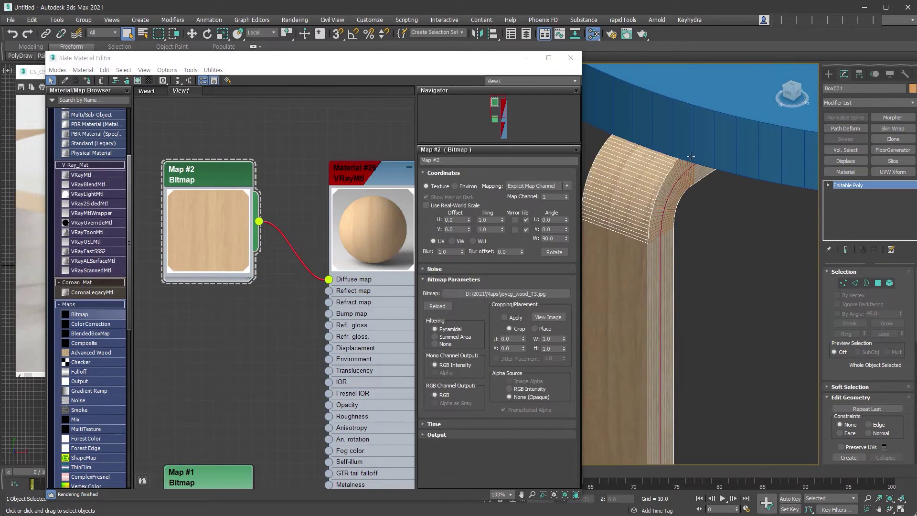
mouse_move(659, 215)
middle_mouse_down()
mouse_move(724, 186)
mouse_move(667, 216)
middle_mouse_up()
scroll(662, 217, "up", 3)
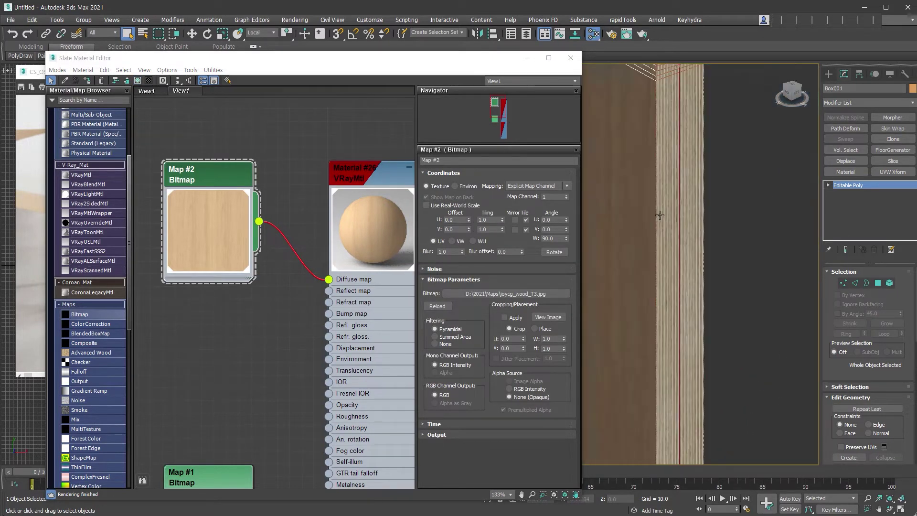
scroll(716, 217, "down", 4)
scroll(296, 320, "down", 1)
- Insert a ColorCorrection map between the joycg_wood_T3.jpg bitmap and its VRayMtl's diffuse input, arranging the nodes to make room
middle_click_drag(296, 320, 314, 233)
left_click_drag(254, 395, 253, 289)
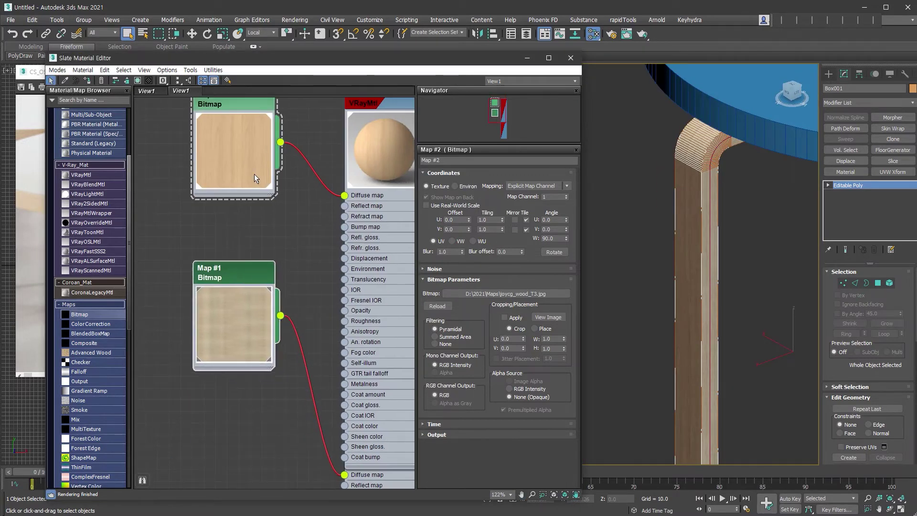
left_click_drag(254, 174, 242, 209)
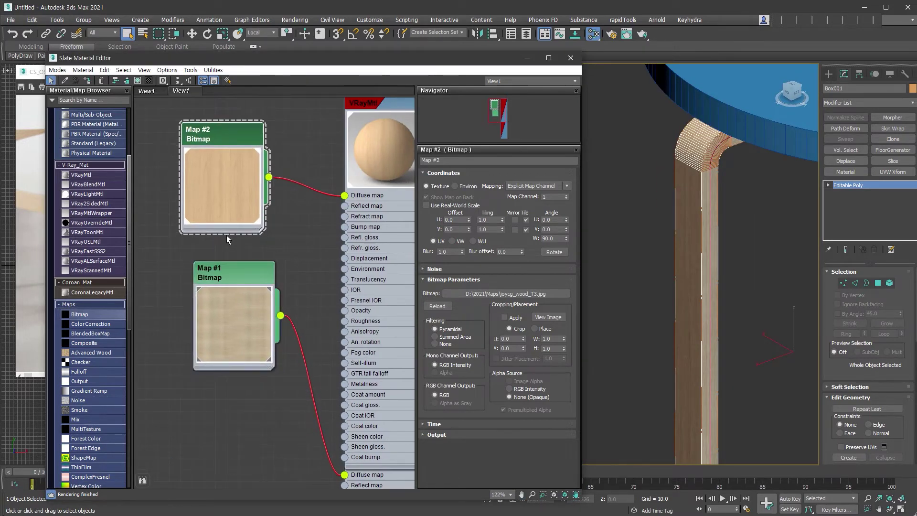
left_click_drag(94, 324, 303, 182)
left_click_drag(227, 162, 192, 173)
double_click(278, 181)
left_click_drag(278, 181, 267, 160)
left_click_drag(223, 321, 200, 325)
left_click_drag(288, 165, 287, 152)
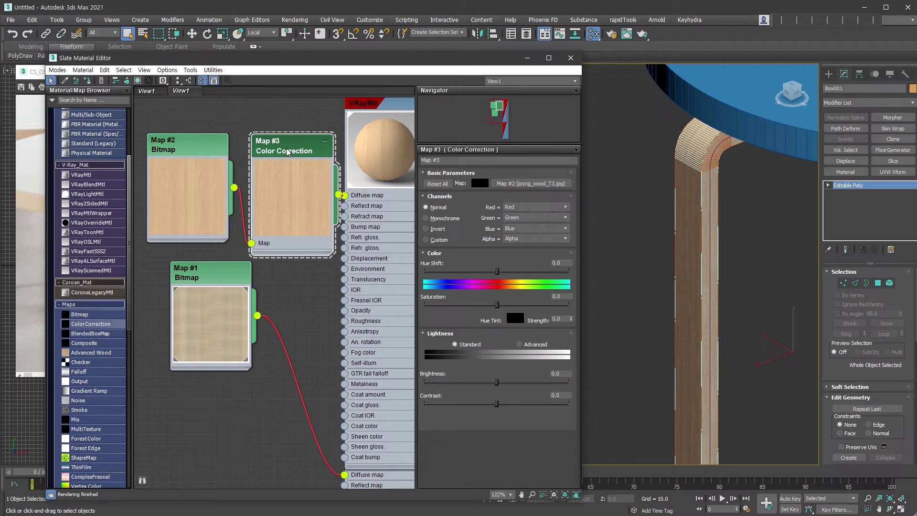
- Set the ColorCorrection's hue shift to 5.382, saturation to -30.897, and RGB gamma to 0.9 in Advanced lightness mode
left_click_drag(497, 270, 500, 272)
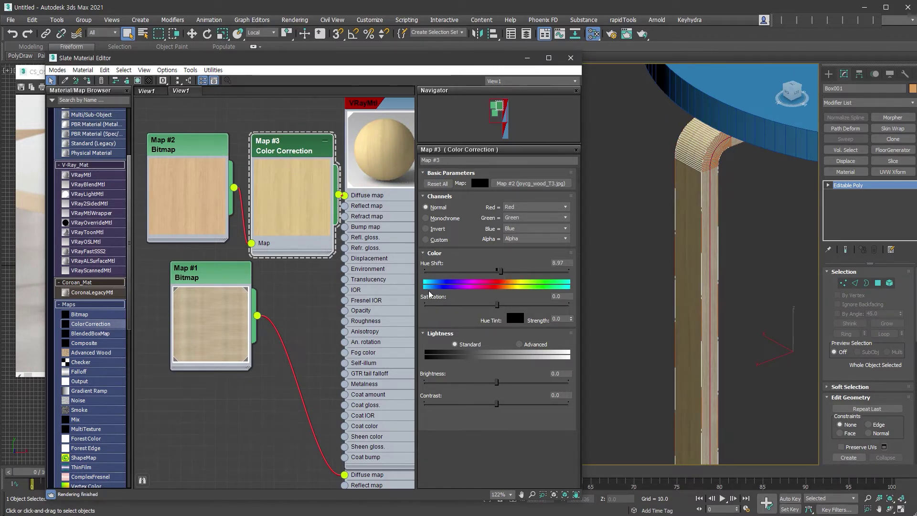
left_click(475, 305)
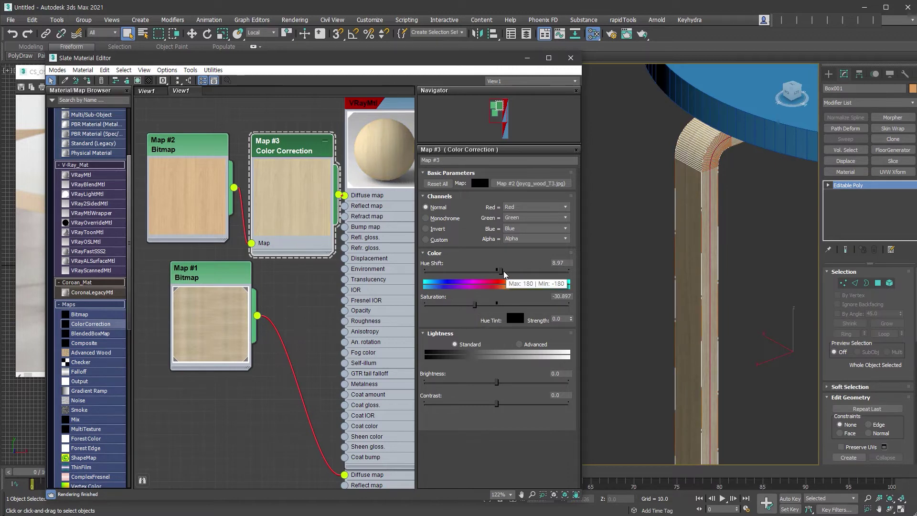
left_click_drag(499, 271, 498, 273)
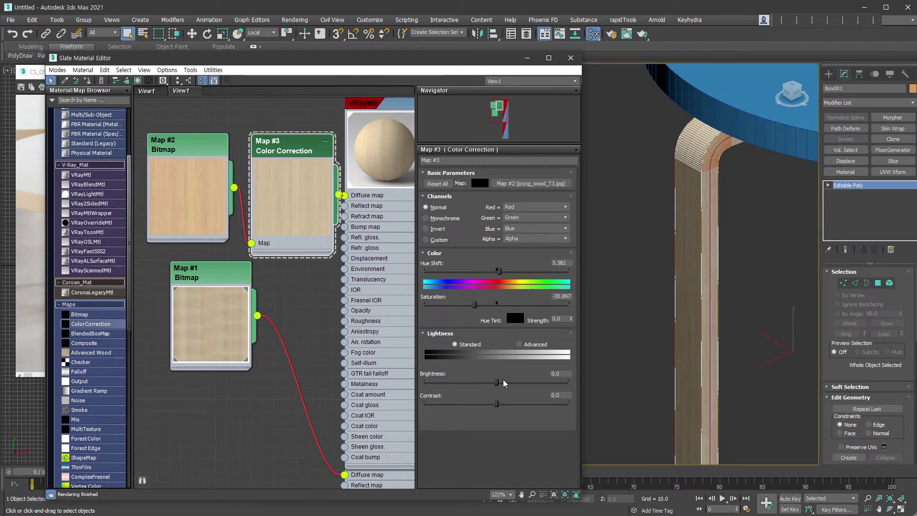
left_click(528, 345)
left_click(492, 381)
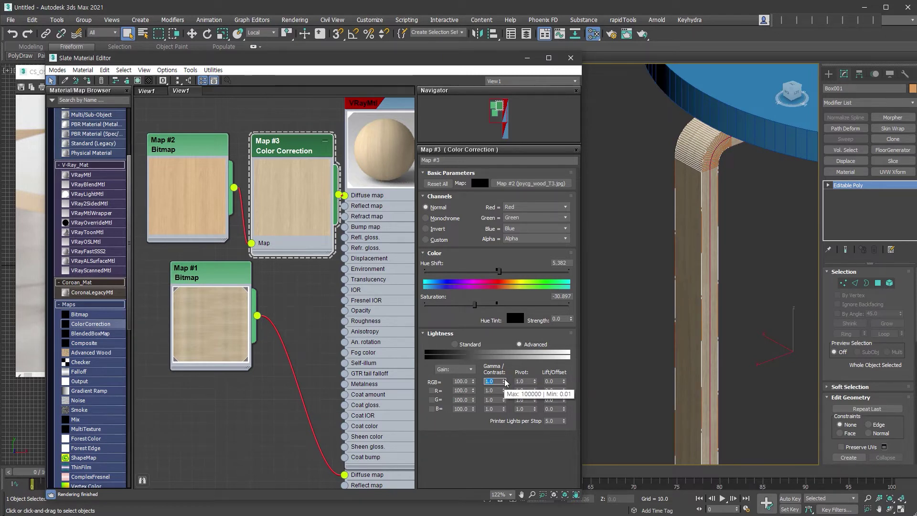
key("Return")
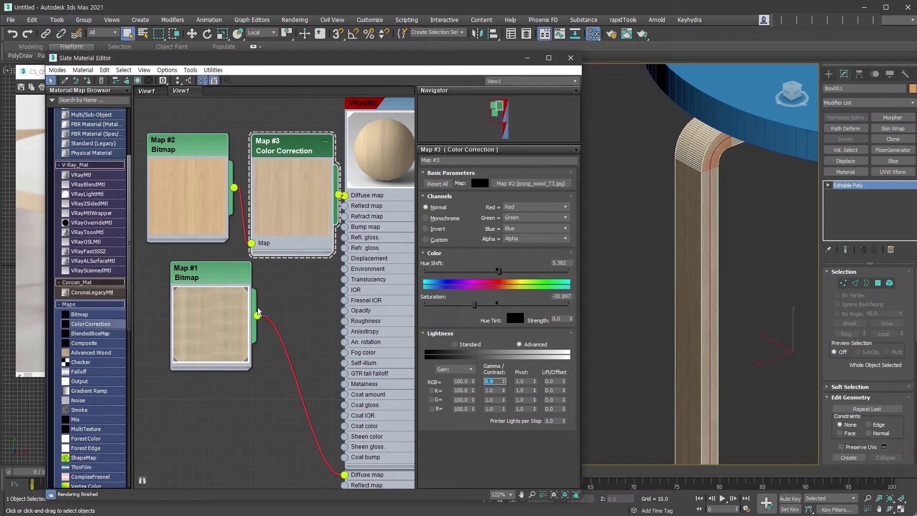
- Space out the two material trees, moving the edge bitmap down and the color-corrected face-grain nodes up
left_click_drag(258, 313, 258, 464)
left_click_drag(306, 207, 266, 174)
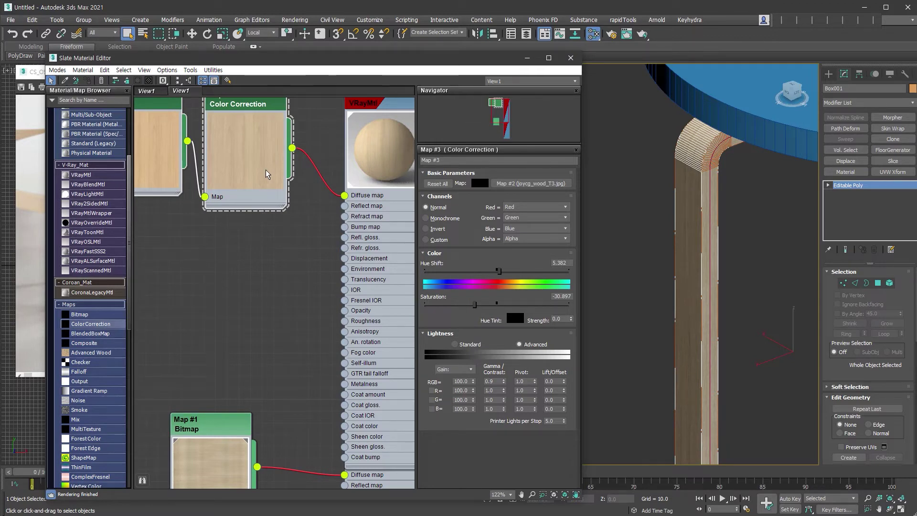
scroll(284, 284, "down", 3)
middle_click_drag(285, 284, 277, 275)
scroll(278, 275, "down", 1)
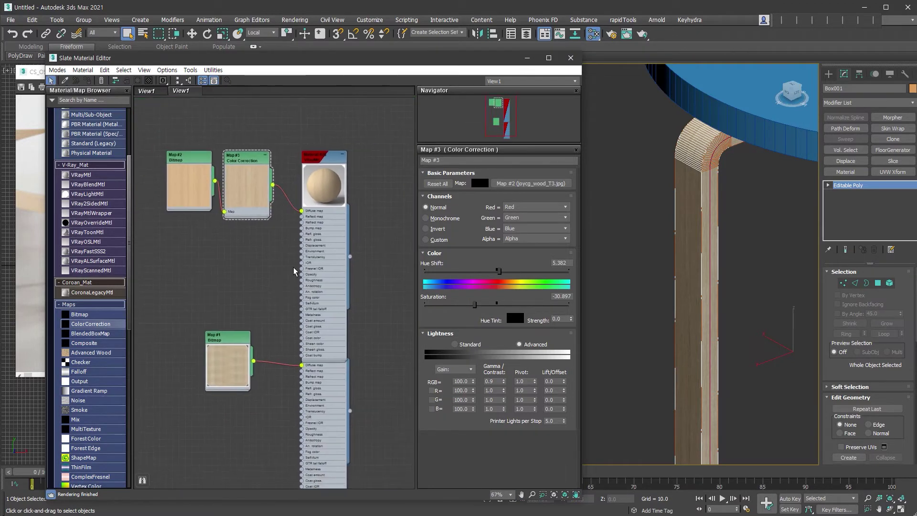
left_click_drag(334, 271, 334, 232)
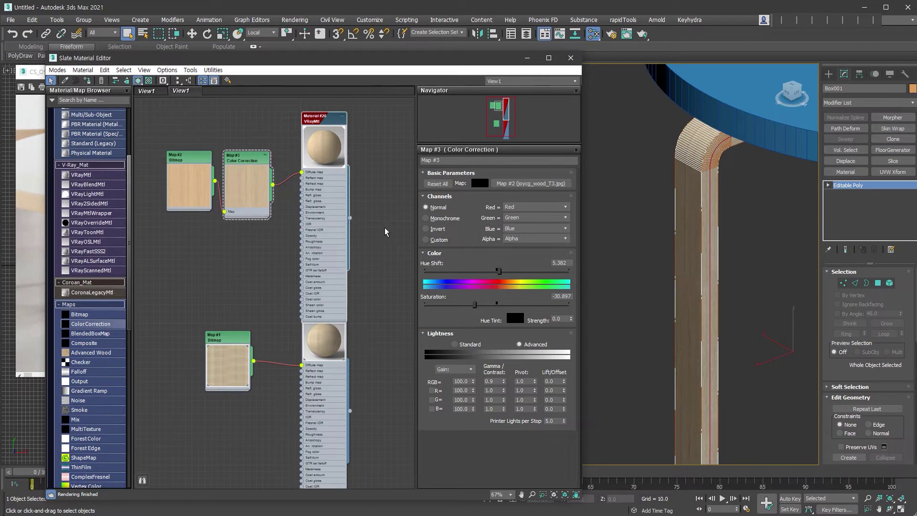
left_click_drag(325, 263, 331, 250)
- Add a Material modifier with Material ID 1 to the leg's broad-face part and deselect it
scroll(776, 125, "down", 5)
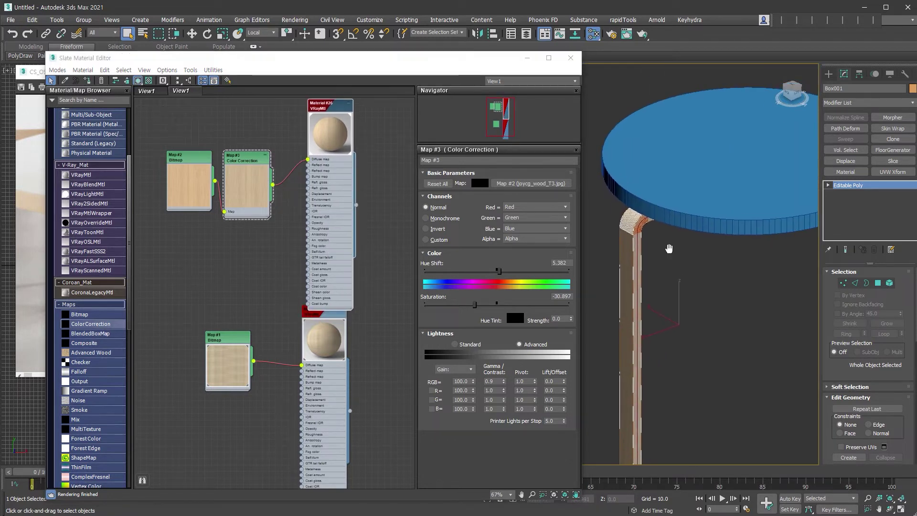
left_click(749, 227)
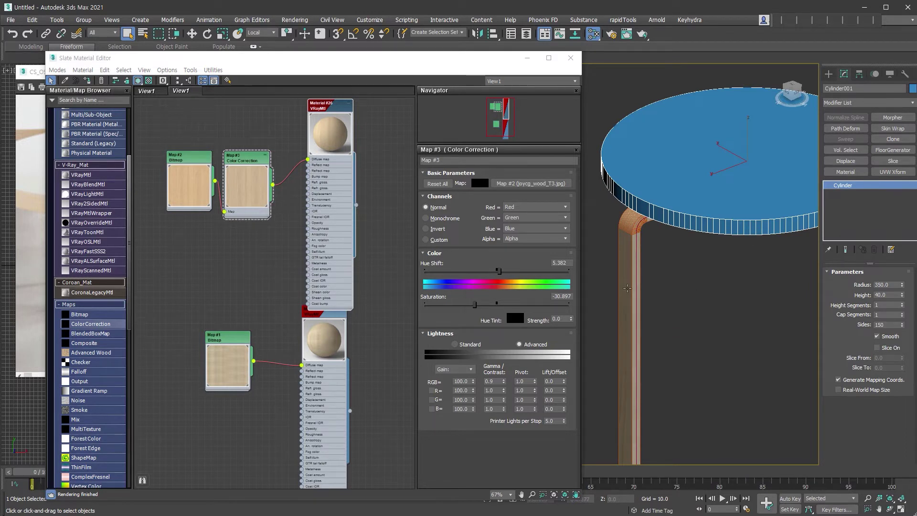
left_click(634, 288)
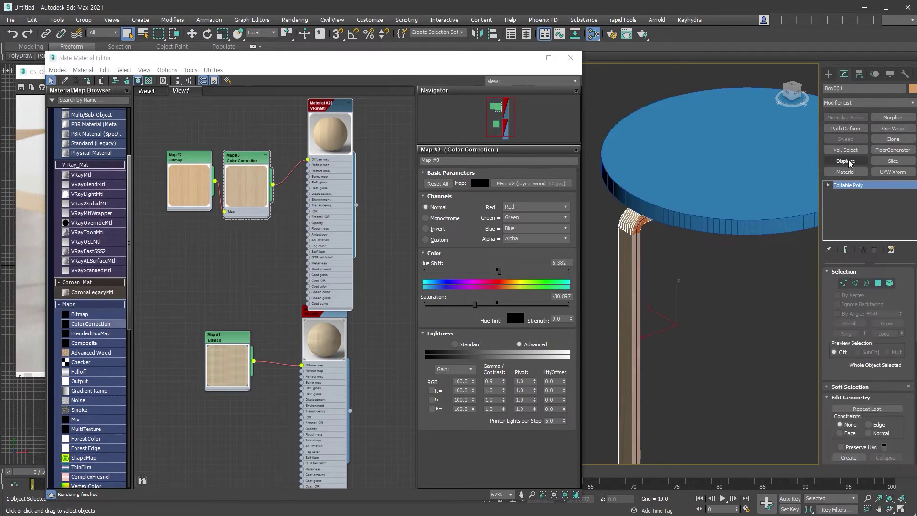
left_click(845, 171)
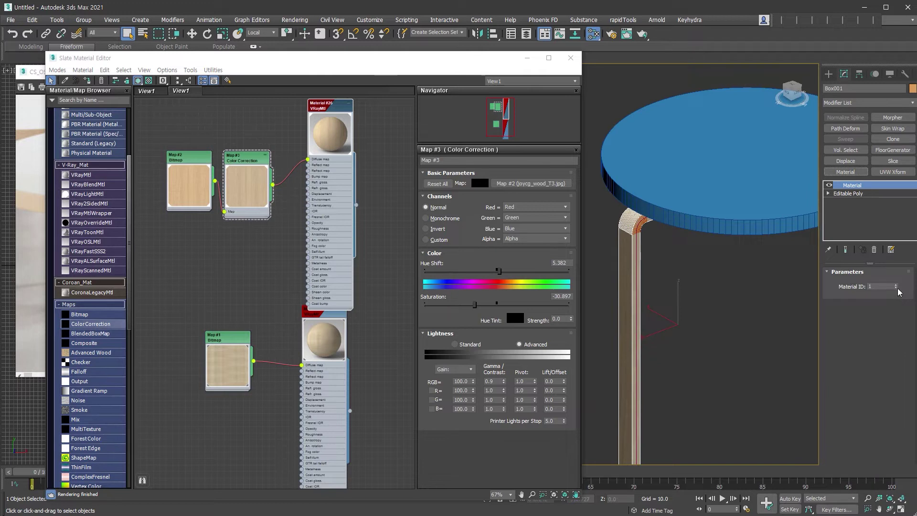
left_click(735, 375)
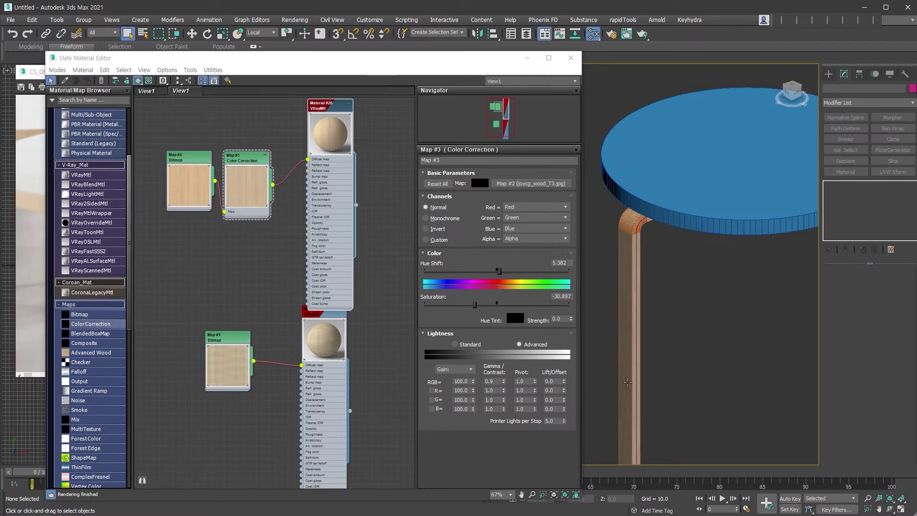
- Create a Multi/Sub-Object material with the face-grain VRayMtl in slot 1 and the edge-grain VRayMtl in slot 2
left_click_drag(320, 206, 307, 194)
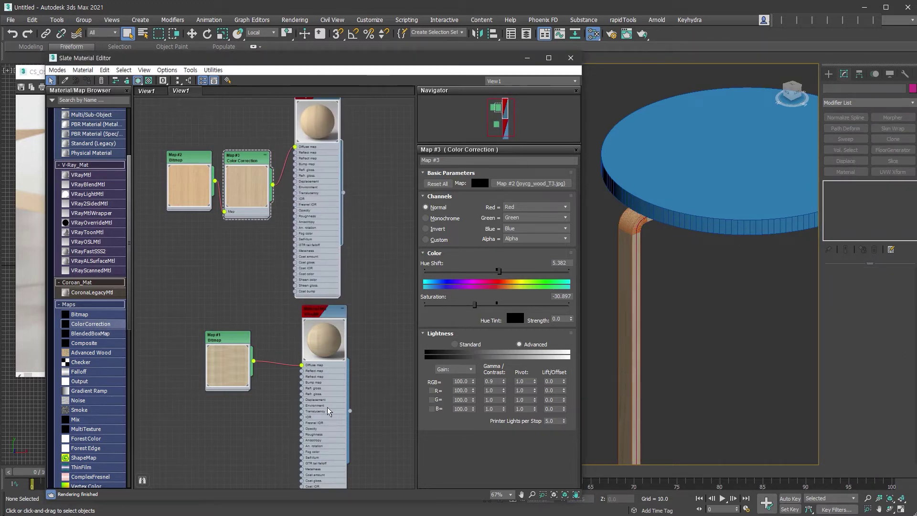
left_click_drag(319, 391, 306, 398)
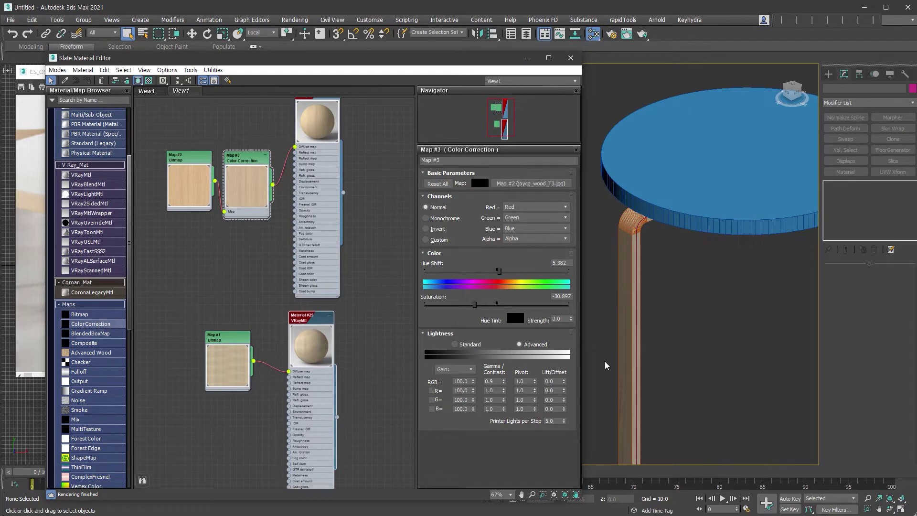
left_click_drag(91, 115, 396, 229)
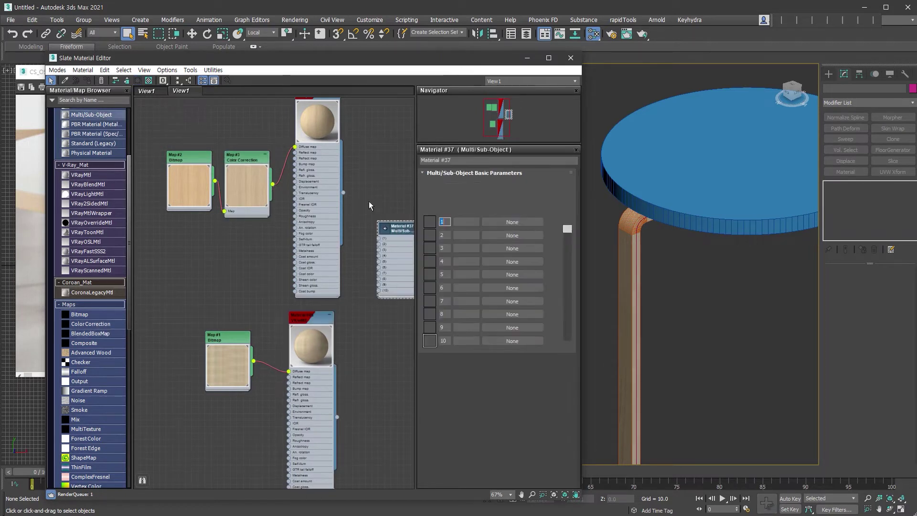
left_click_drag(343, 193, 379, 238)
left_click_drag(337, 418, 380, 244)
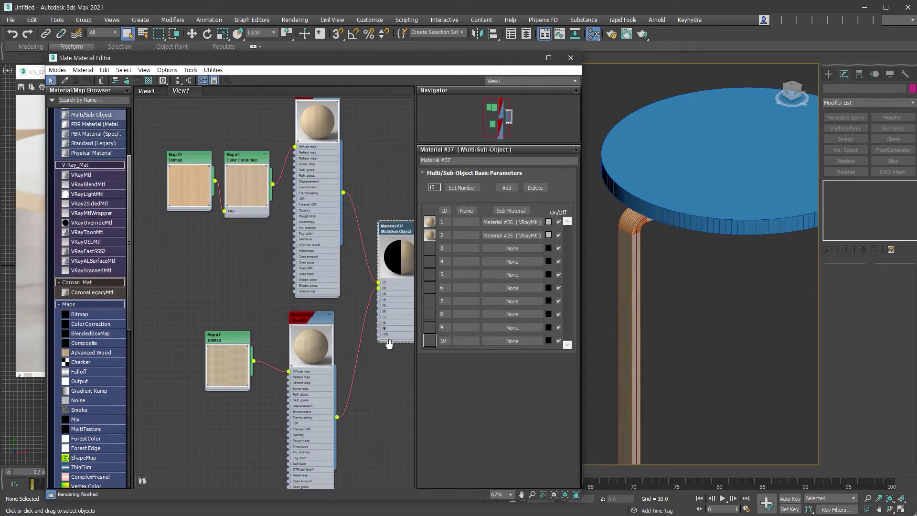
- Set the Multi/Sub-Object material's number of materials to 2 and name it wood
middle_click_drag(389, 344, 304, 377)
mouse_move(314, 265)
left_mouse_down()
mouse_move(323, 252)
mouse_move(320, 265)
left_mouse_up()
left_click(462, 188)
type("2")
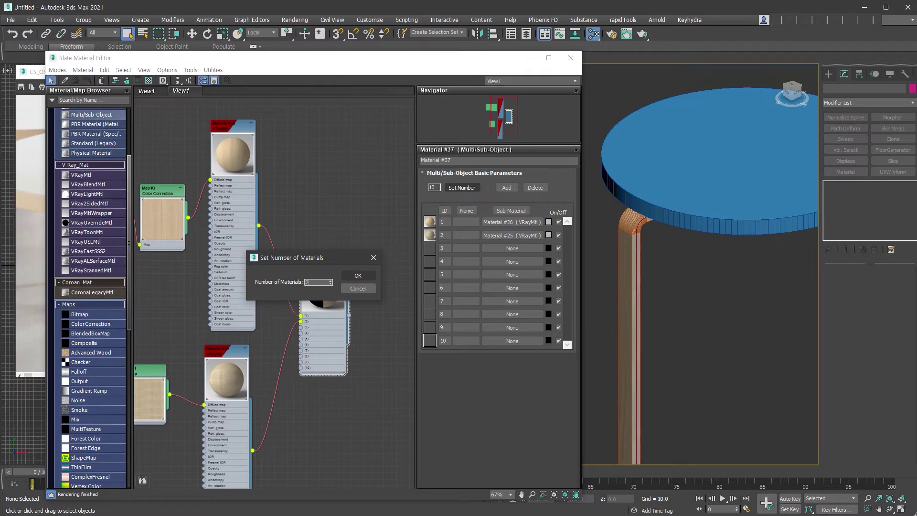
left_click(362, 278)
type("wood")
key("Return")
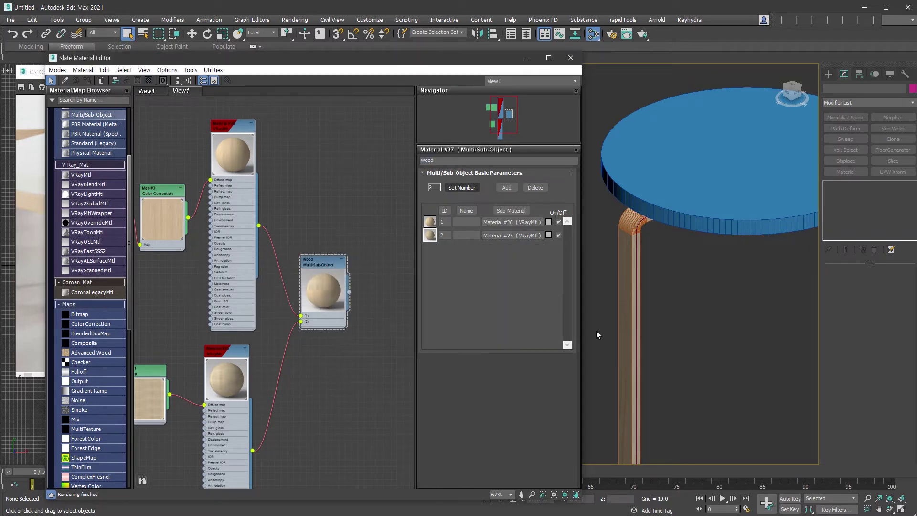
- Delete the red guide spline along the leg and assign the wood material to both leg parts
left_click(636, 379)
key("Delete")
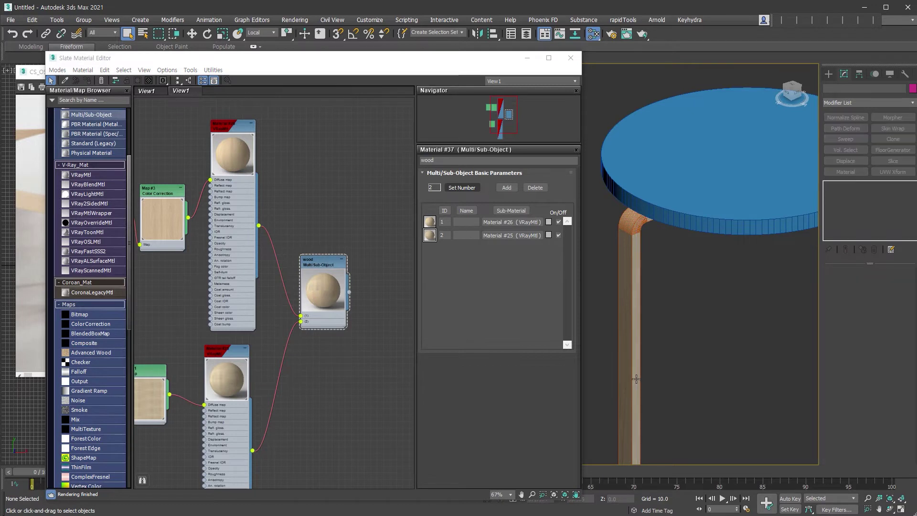
left_click_drag(617, 395, 612, 396)
left_click(298, 266)
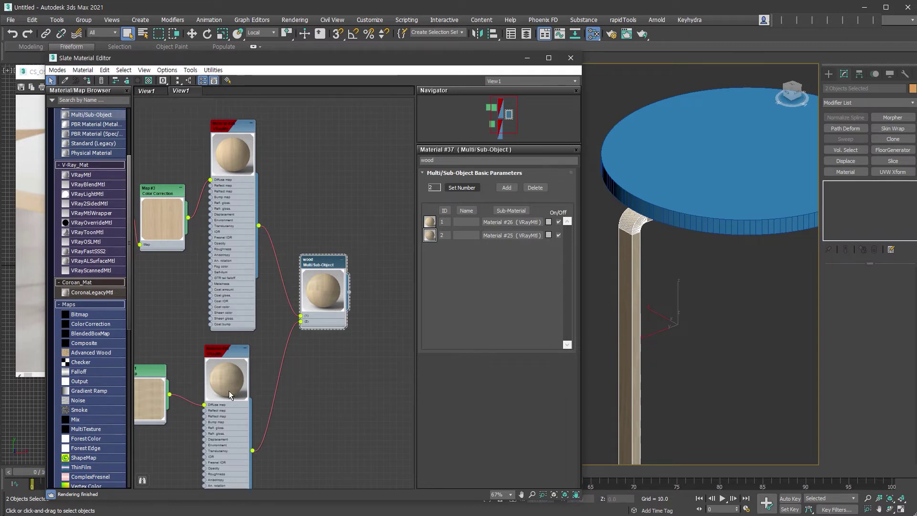
scroll(688, 392, "up", 6)
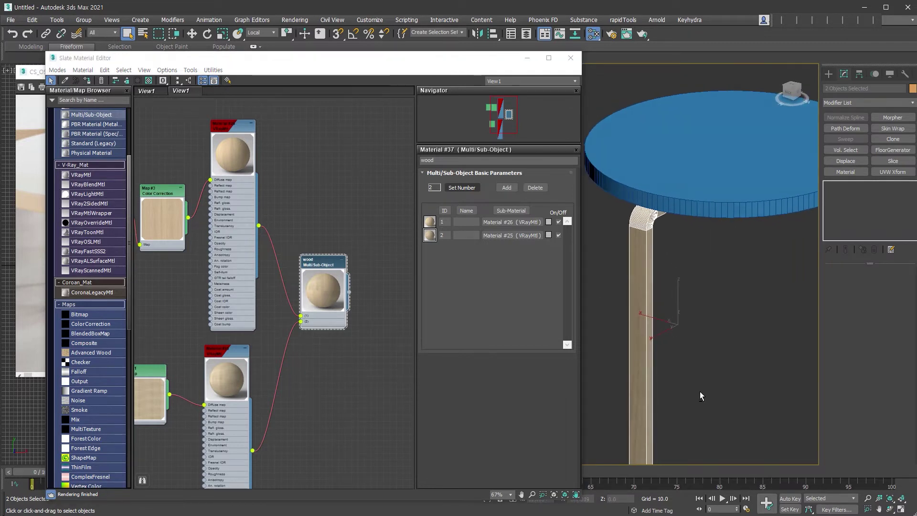
middle_click_drag(717, 292, 762, 345)
left_click(762, 345)
- Collapse the leg's broad-face part to an Editable Poly and attach the edge part to it
left_click(663, 409)
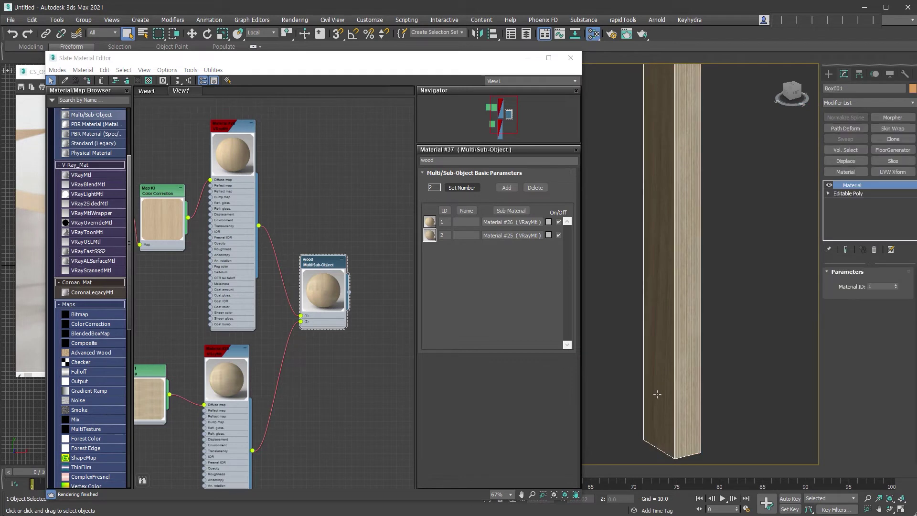
key("alt+e")
scroll(860, 392, "down", 5)
left_click(846, 334)
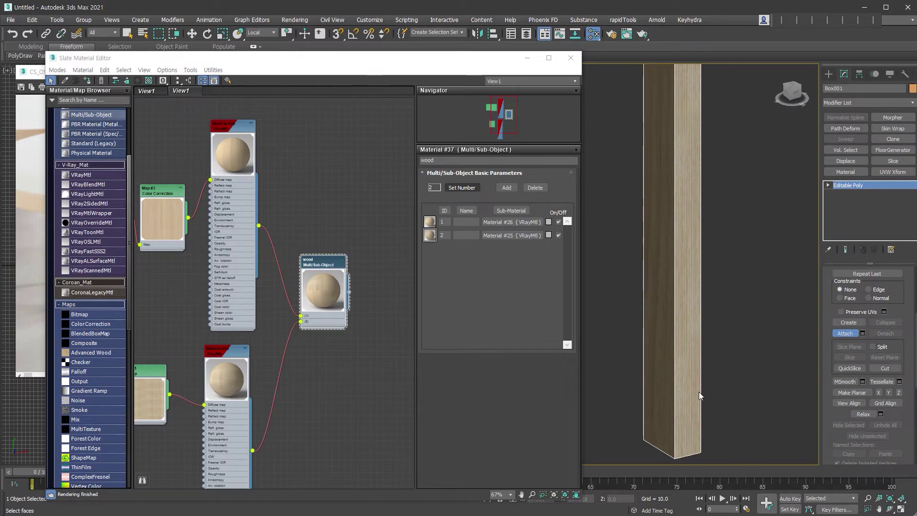
- Check the attached leg's vertices at Vertex level and return to the whole object
left_click(829, 185)
left_click(854, 194)
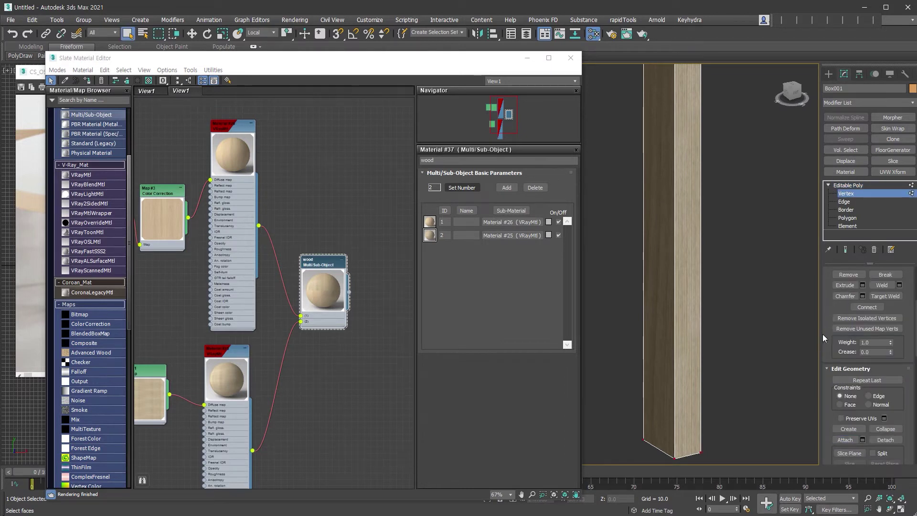
scroll(841, 306, "up", 3)
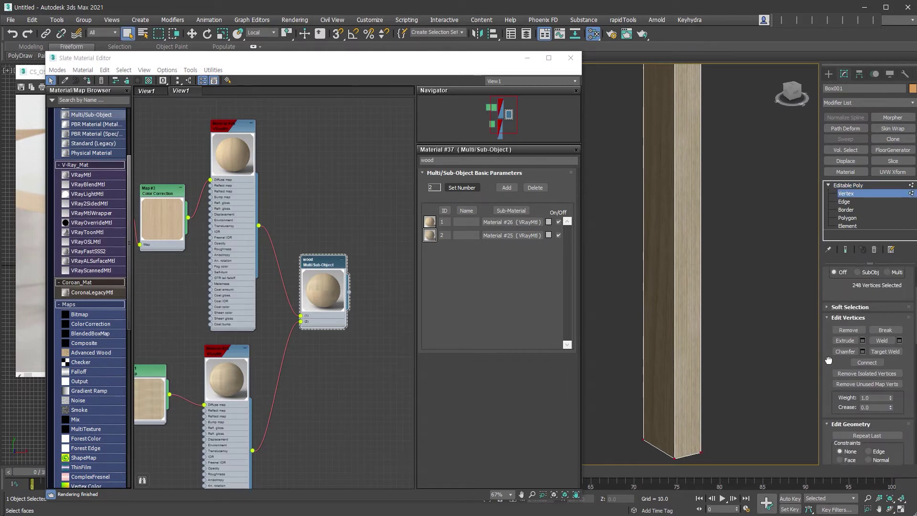
left_click(858, 193)
middle_click_drag(738, 361, 723, 290, "alt")
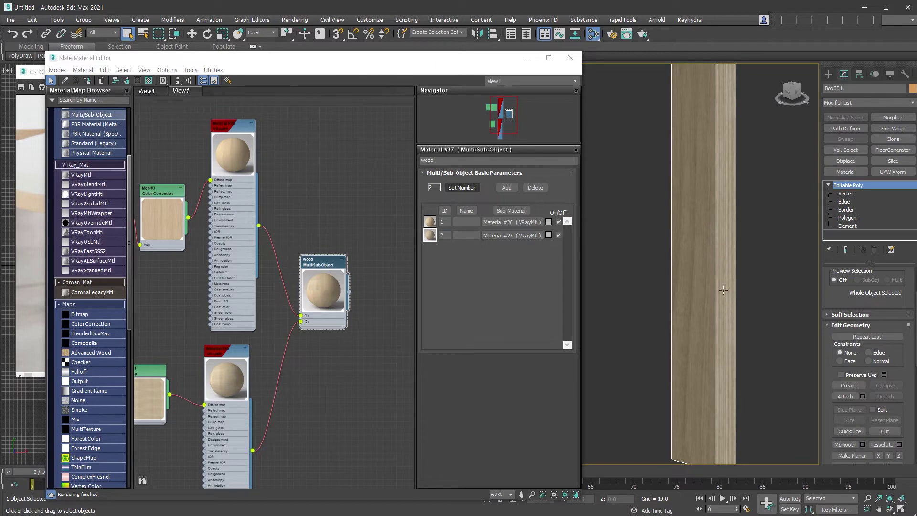
- Set the V tiling of the joycg_wood_T3.jpg bitmap feeding the wood material's first sub-material to 2.9
scroll(723, 290, "up", 5)
scroll(683, 282, "down", 5)
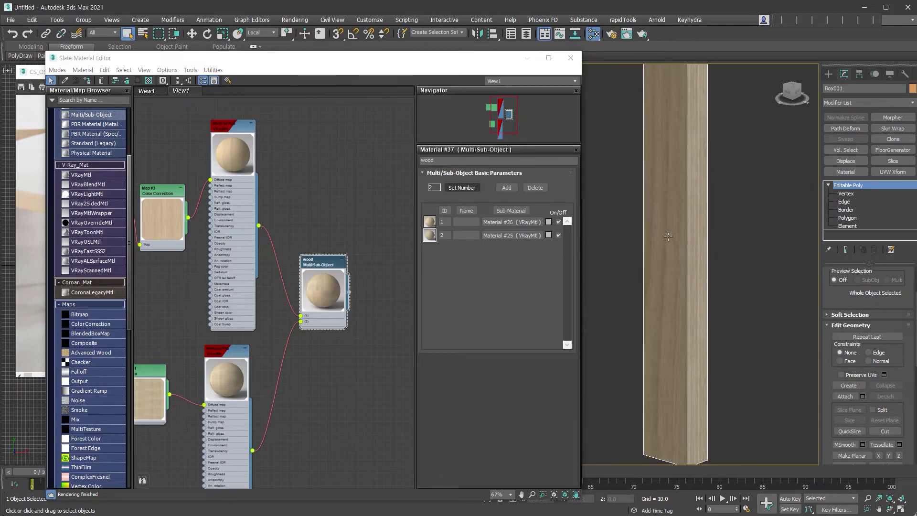
middle_click_drag(139, 197, 209, 205)
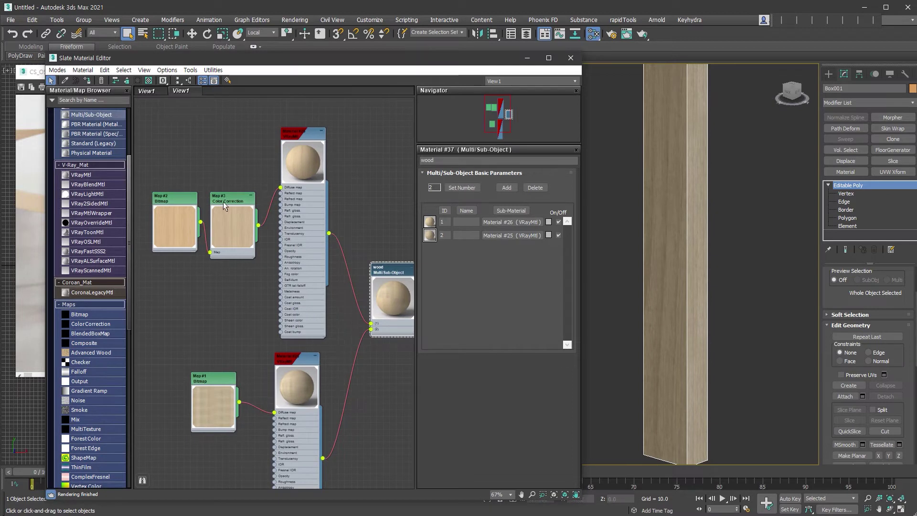
double_click(180, 202)
left_click_drag(502, 230, 502, 188)
- Convert the tabletop cylinder to an Editable Poly and detach its top face as w_top
middle_click_drag(689, 229, 714, 401)
middle_click_drag(679, 209, 671, 382)
scroll(719, 205, "down", 5)
left_click(719, 259)
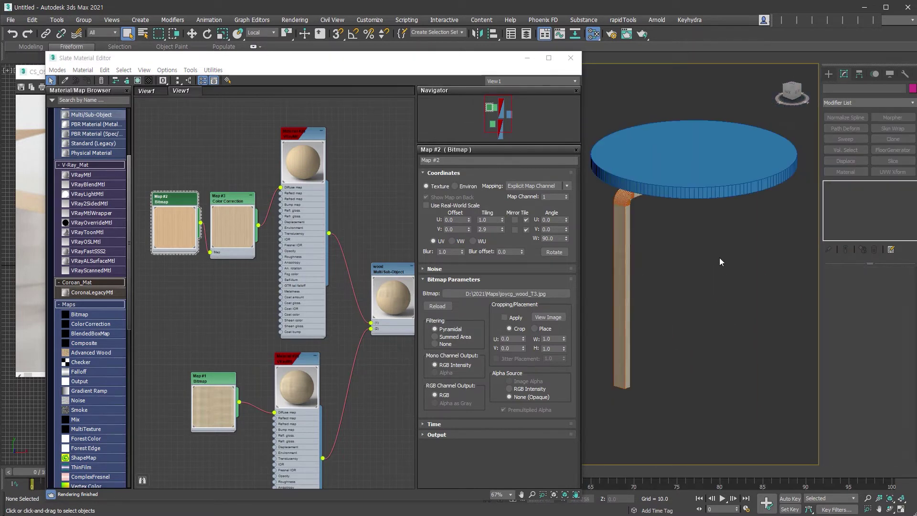
left_click(703, 191)
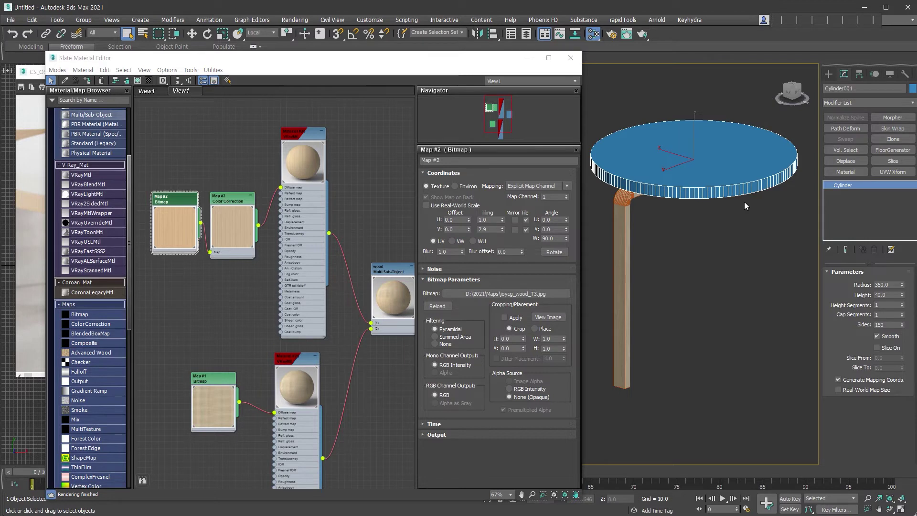
key("alt+e")
left_click(877, 283)
left_click(687, 150)
key("alt+d")
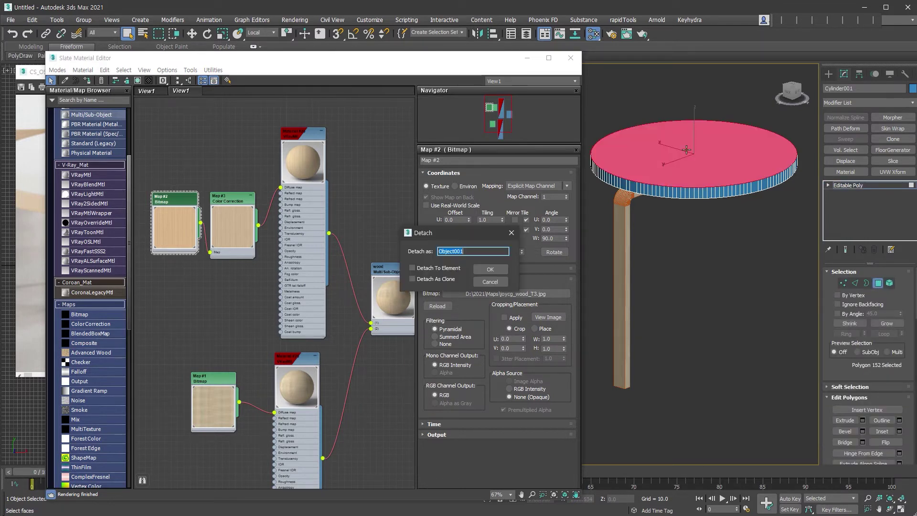
key("Return")
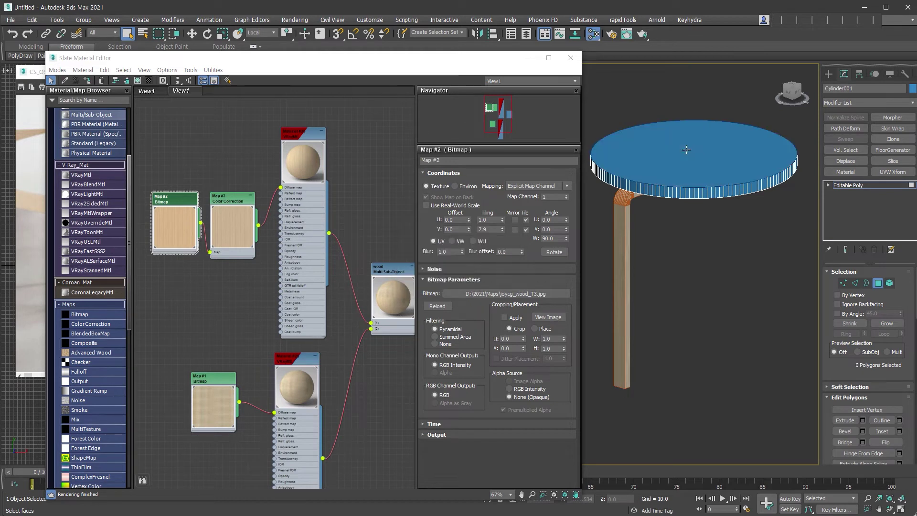
- Rename the tabletop's edge part circle_table and give it and w_top their own material IDs with Material modifiers
type("4circle_table")
key("Return")
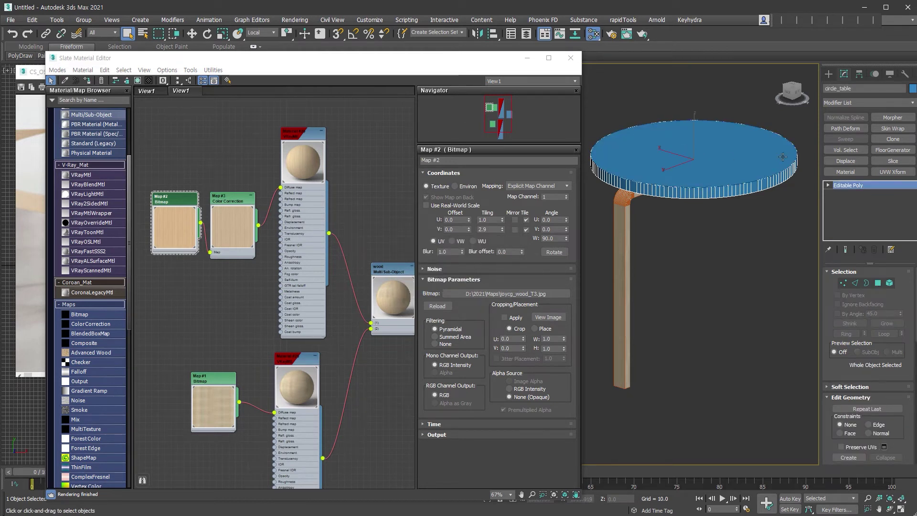
left_click(847, 173)
key("ctrl+z")
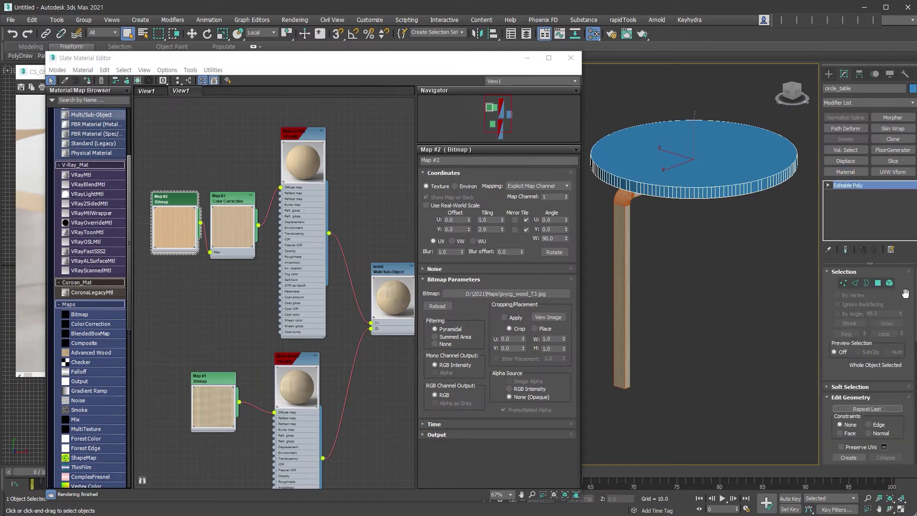
left_click(741, 157)
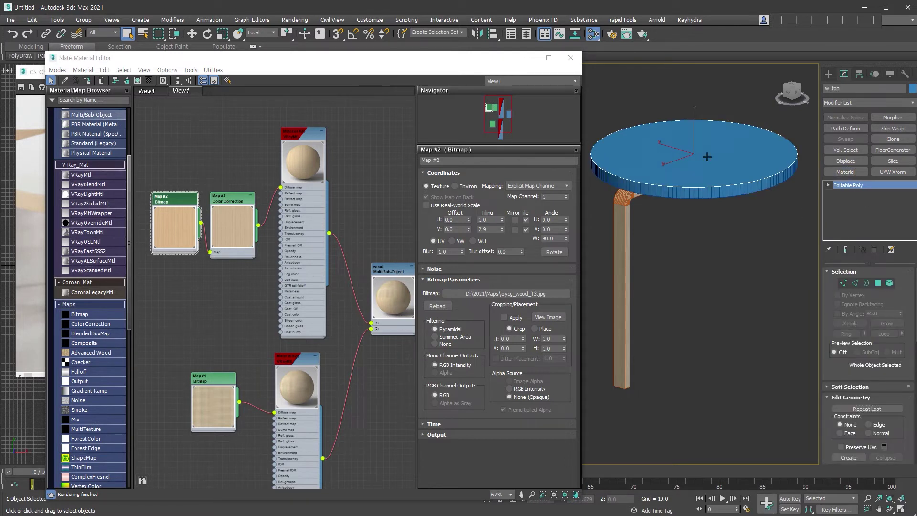
left_click(845, 172)
key("ctrl+z")
- Duplicate the wood Multi/Sub-Object material and connect a new VRayMtl as the copy's second sub-material
middle_click_drag(370, 357, 244, 369)
scroll(244, 369, "down", 1)
mouse_move(254, 340)
left_mouse_down()
mouse_move(262, 299)
mouse_move(269, 331)
left_mouse_up()
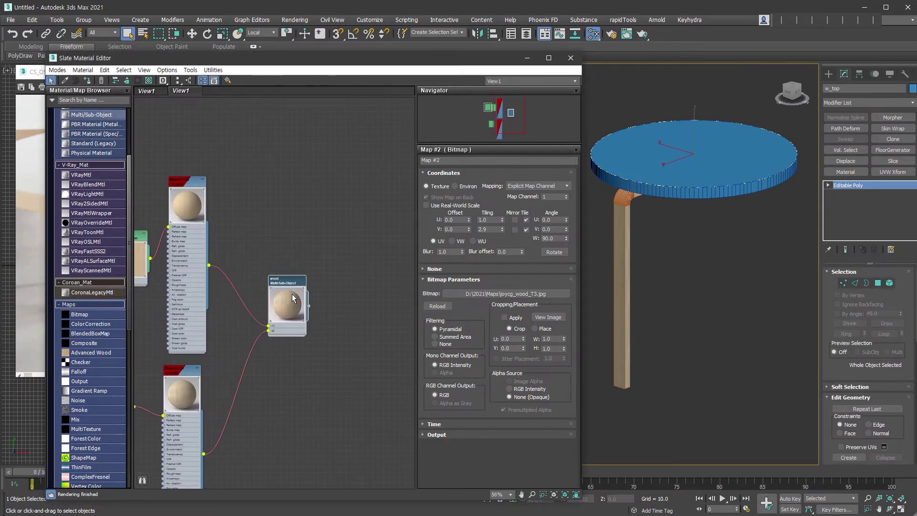
scroll(356, 431, "down", 2)
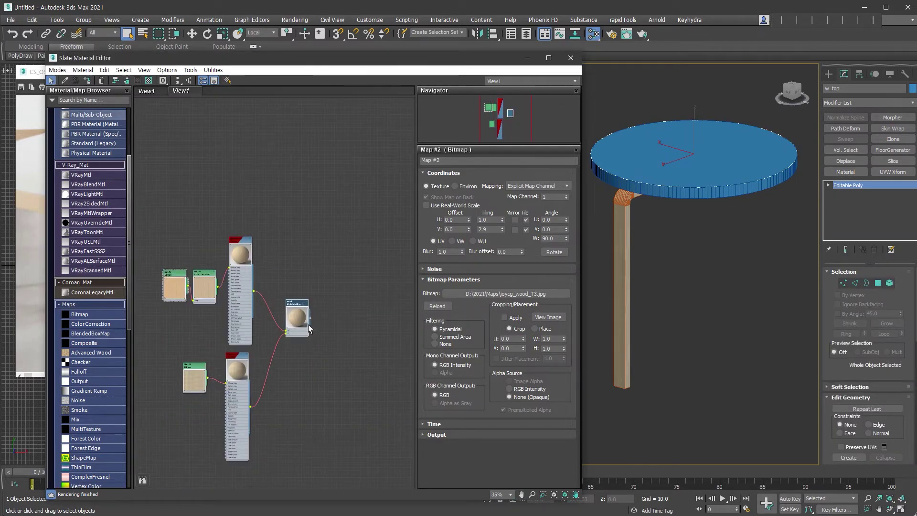
left_click(294, 308)
scroll(295, 301, "up", 4)
left_click_drag(293, 302, 389, 415, "shift")
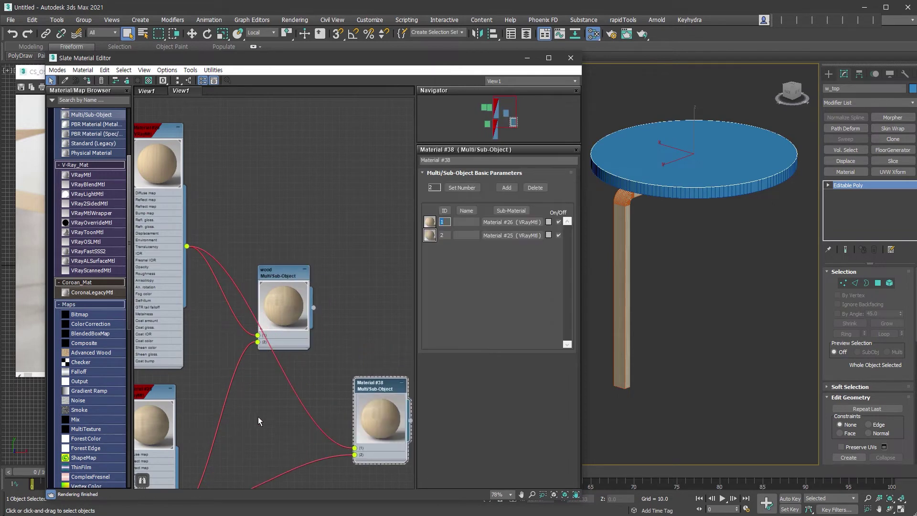
left_click_drag(80, 180, 267, 444)
left_click_drag(322, 357, 322, 357)
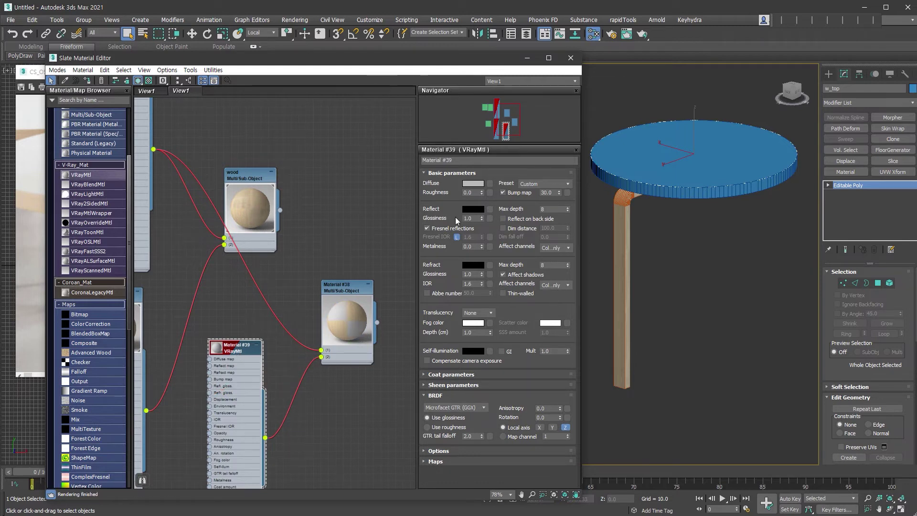
- Lighten the new VRayMtl's diffuse colour to a near-white grey
left_click(473, 183)
left_click_drag(361, 110, 354, 111)
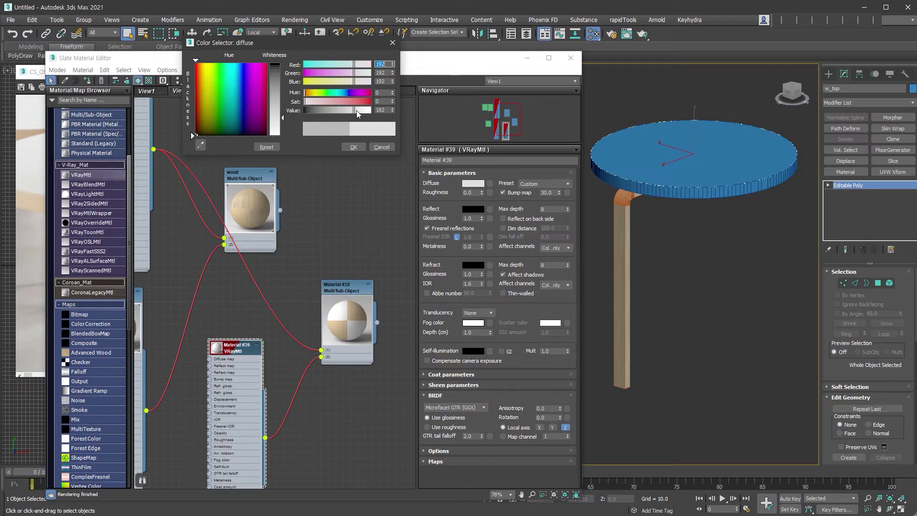
left_click(377, 110)
type("190")
key("Return")
left_click(354, 146)
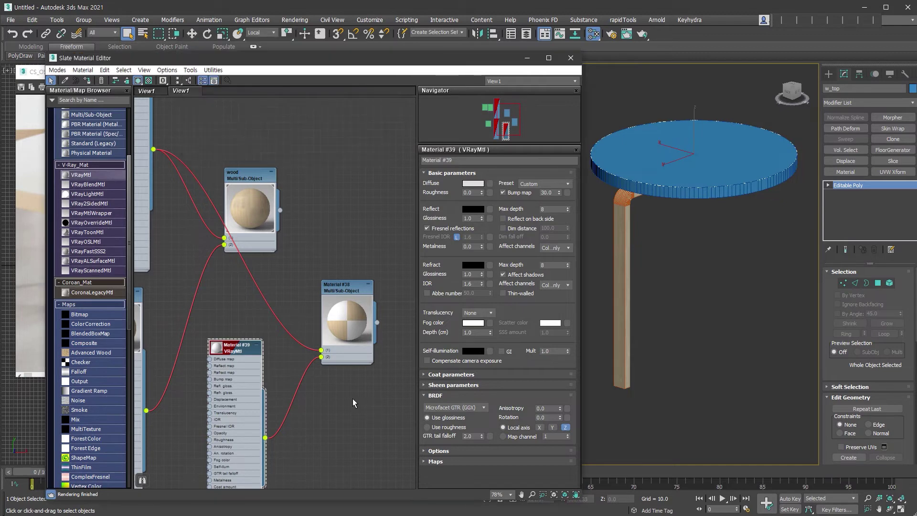
- Assign the copied Multi/Sub-Object material to both the tabletop's edge part and its detached top
middle_click_drag(326, 329, 277, 322)
left_click(294, 288)
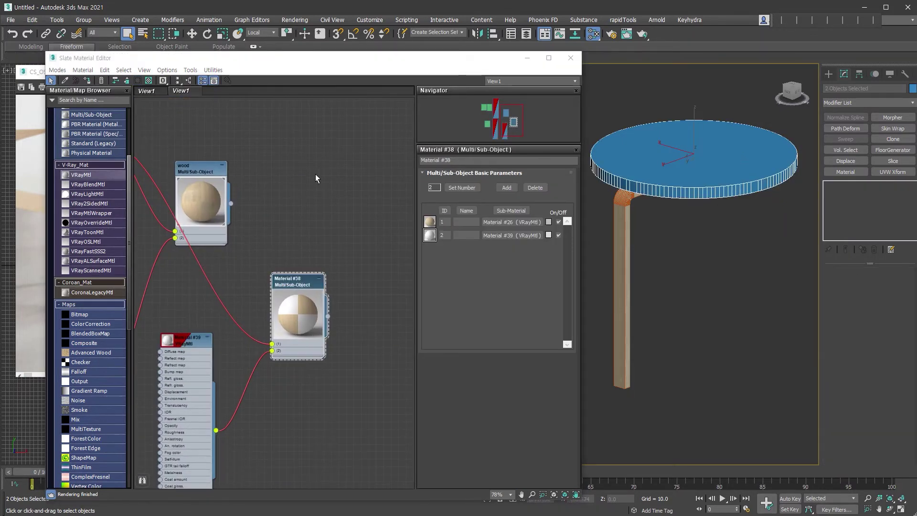
left_click(85, 81)
scroll(774, 260, "up", 4)
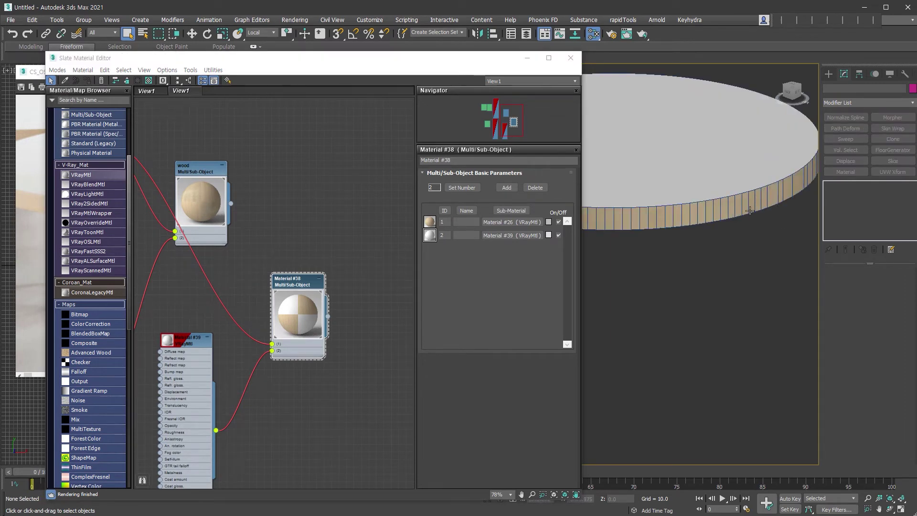
- Add a UVW Map modifier with Cylindrical mapping and a height of 464.4 to circle_table
left_click(749, 210)
left_click(528, 58)
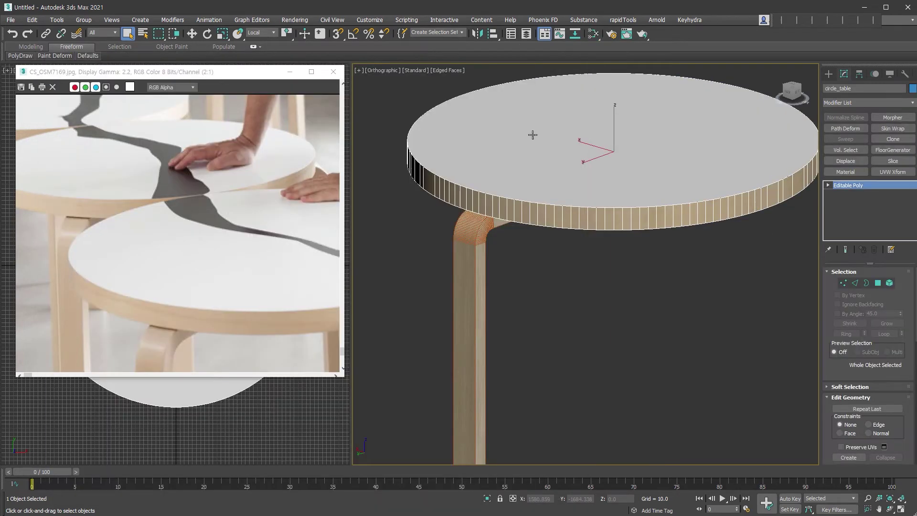
key("shift+u")
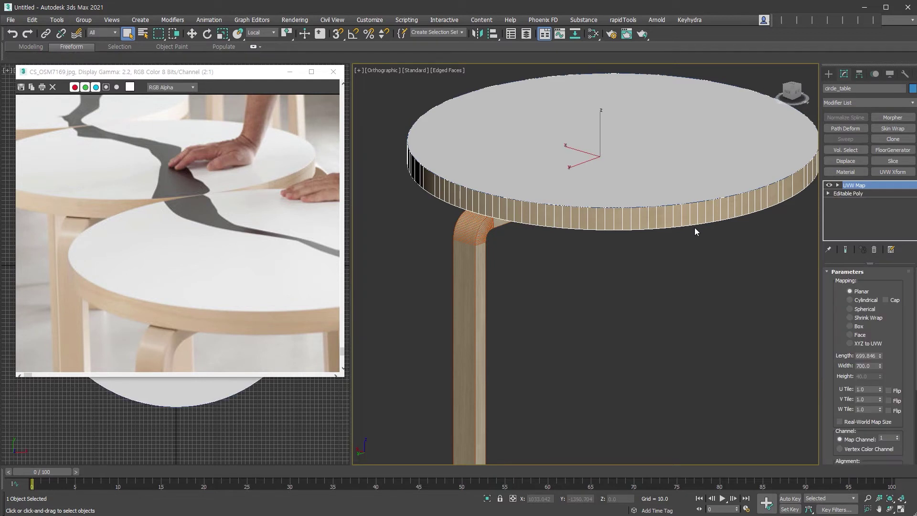
left_click(862, 301)
middle_click_drag(751, 279, 705, 187, "alt")
scroll(705, 187, "up", 5)
scroll(707, 247, "down", 3)
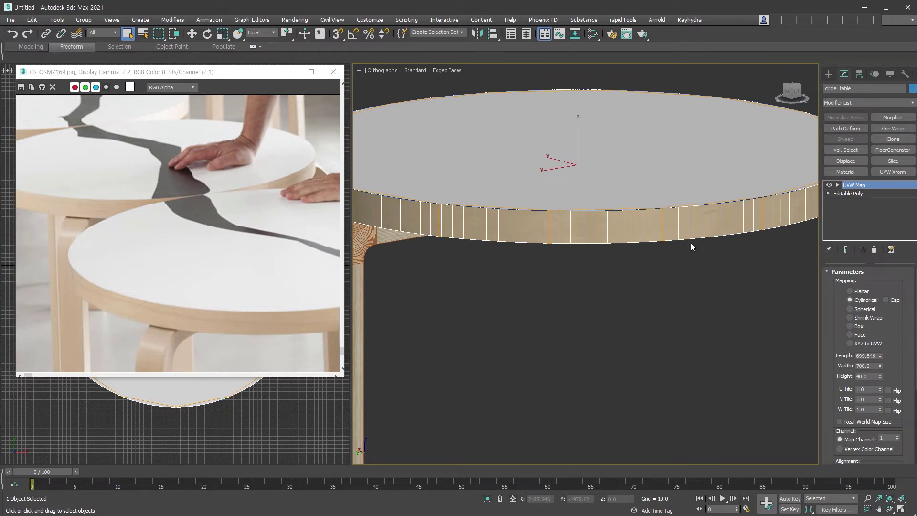
left_click_drag(879, 376, 810, 384)
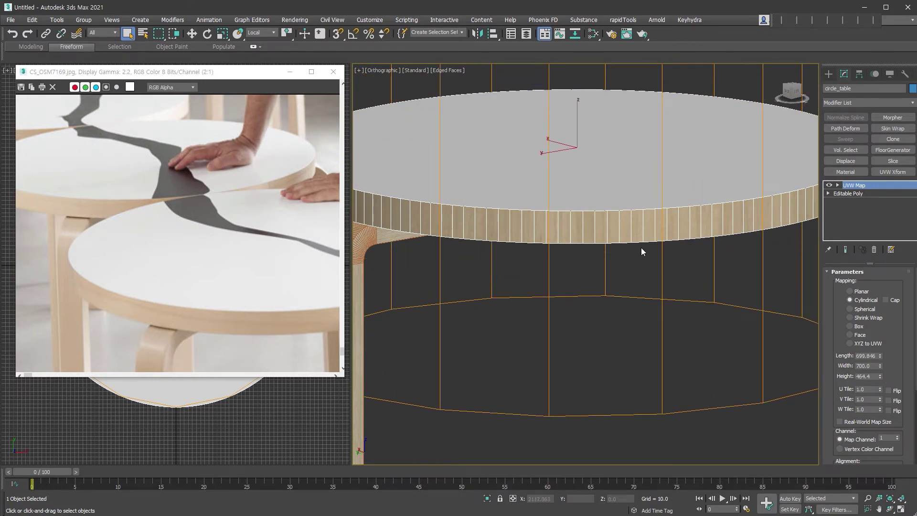
scroll(641, 258, "up", 4)
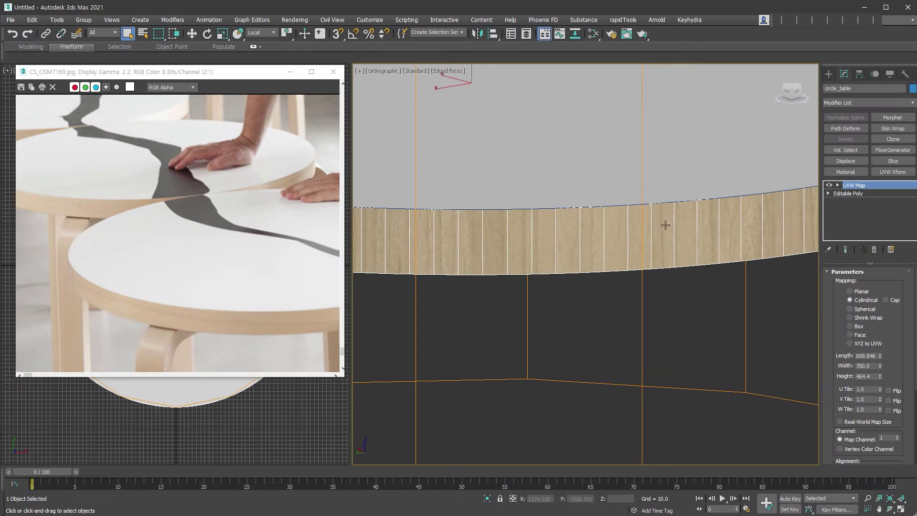
- Duplicate the first wood VRayMtl with its maps and connect the copy to slot 1 of the tabletop's Multi/Sub-Object material
left_click(594, 34)
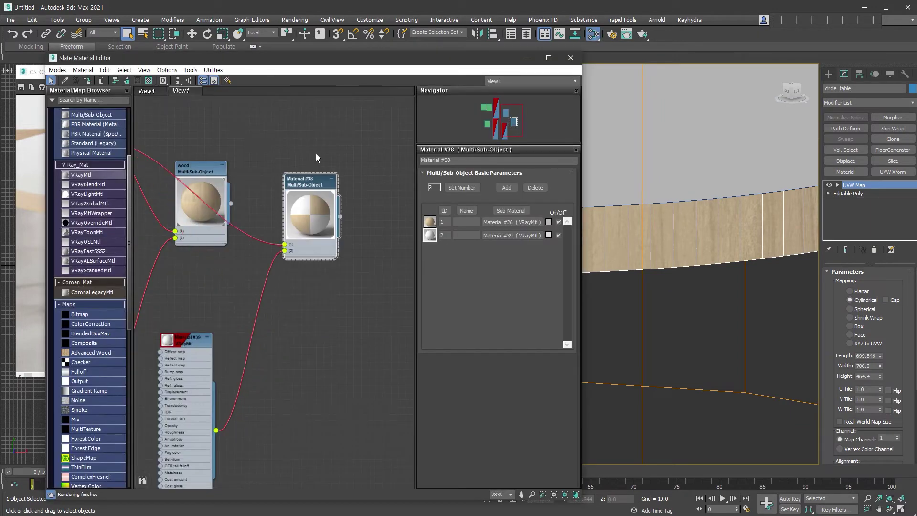
scroll(222, 194, "down", 5)
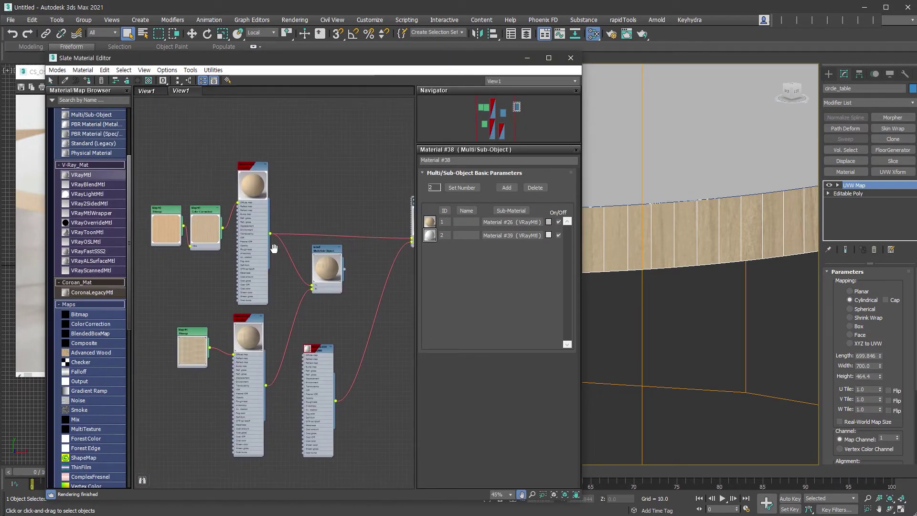
left_click_drag(239, 138, 163, 225)
left_click_drag(249, 236, 342, 160, "shift")
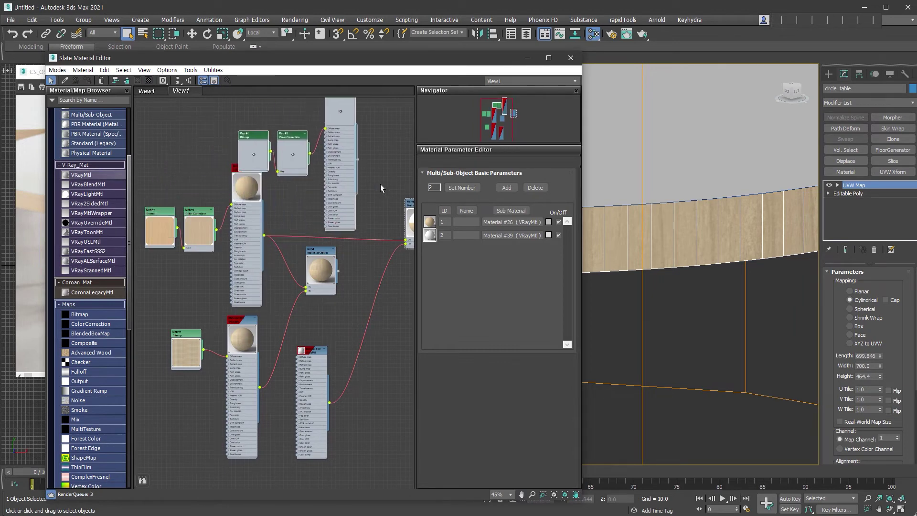
middle_click_drag(366, 170, 285, 218)
left_click_drag(279, 207, 325, 288)
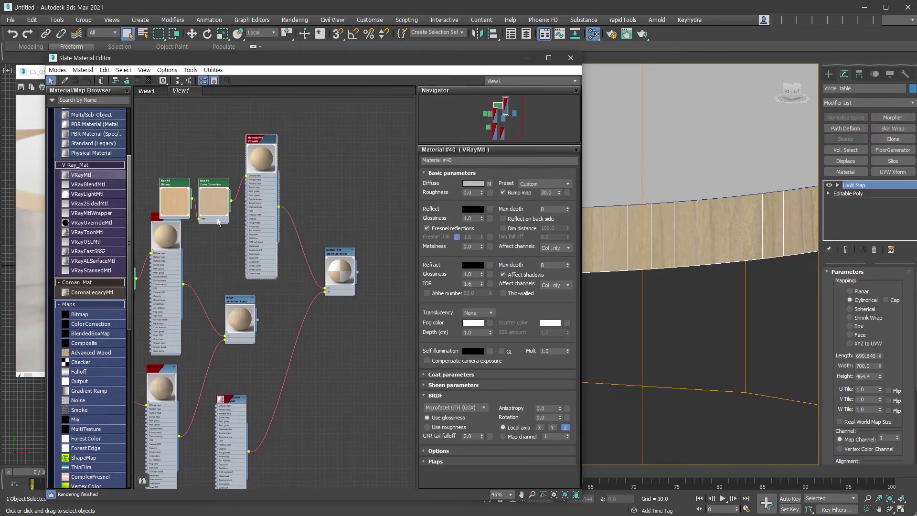
- Reset the W angle of the duplicated wood bitmap to 0 so the grain runs along the tabletop's edge
middle_click_drag(222, 228, 255, 242)
double_click(201, 196)
scroll(204, 198, "up", 9)
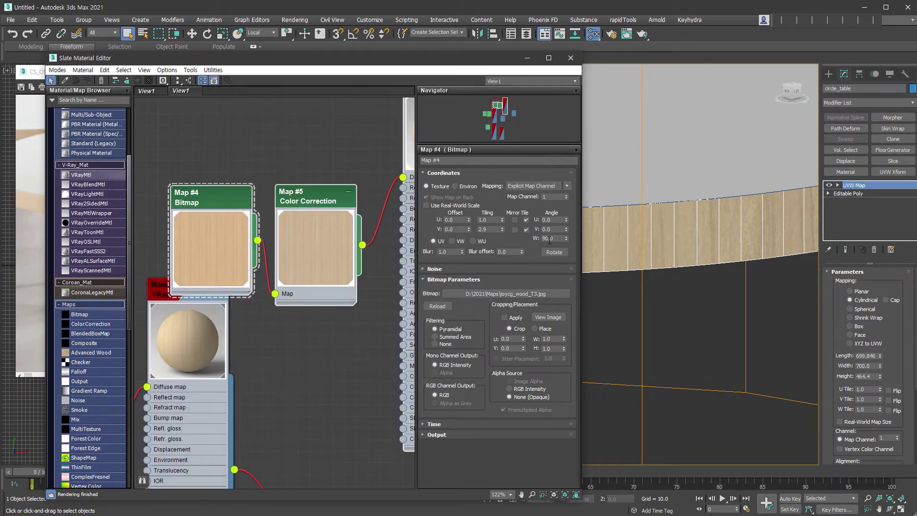
right_click(566, 239)
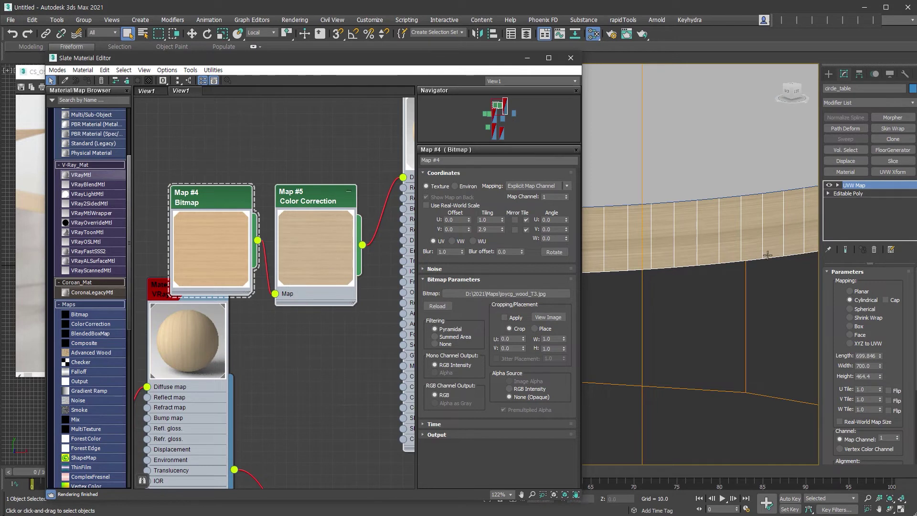
- Set the duplicated wood bitmap's tiling to U 4.2 and V 1.0
double_click(491, 230)
type("2")
left_click_drag(502, 218, 503, 205)
type("1")
double_click(491, 220)
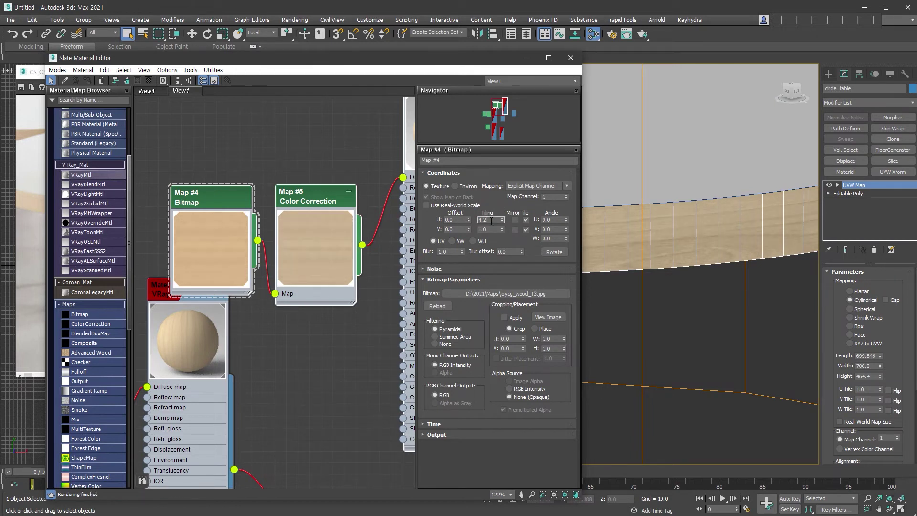
scroll(662, 348, "down", 3)
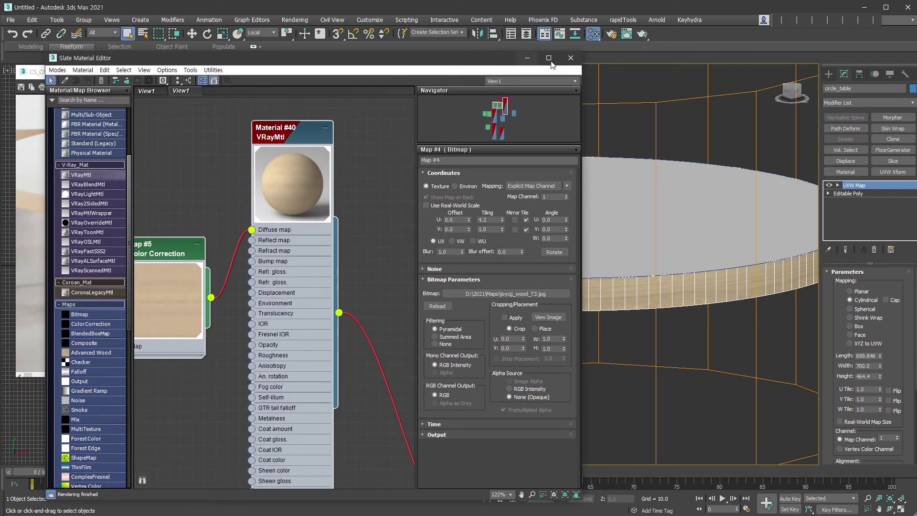
- Close the material editor and collapse the mapped circle_table edge part to an Editable Poly
left_click(570, 58)
scroll(698, 316, "down", 3)
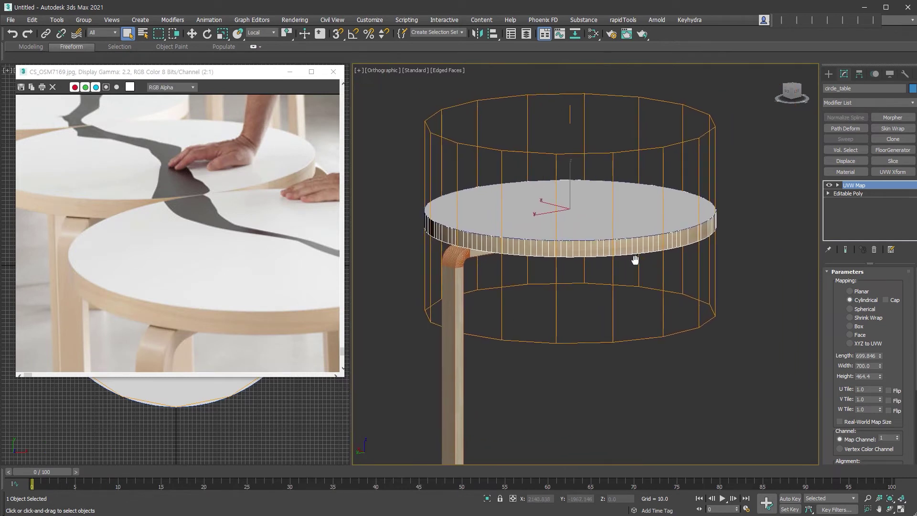
left_click(743, 266)
key("ctrl+a")
left_click(715, 239)
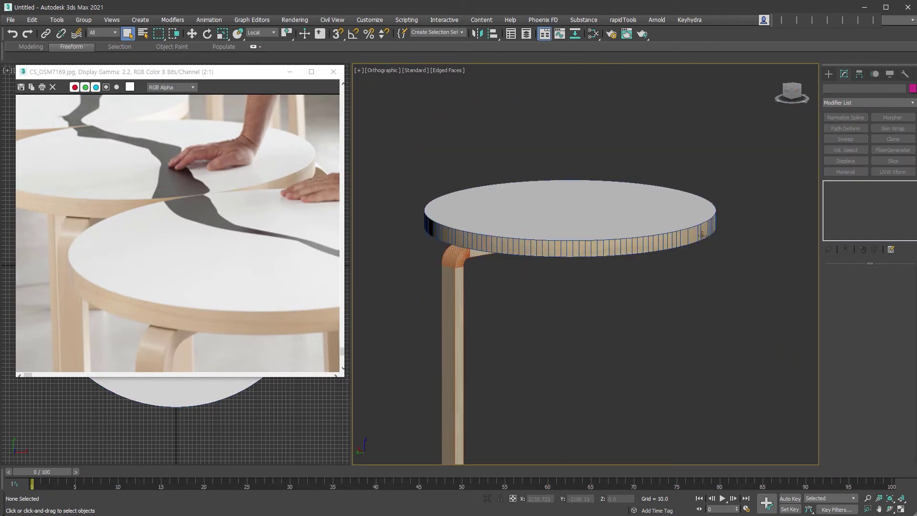
left_click(697, 230)
key("alt+e")
- Attach the detached top face to the circle_table edge part
scroll(833, 451, "down", 3)
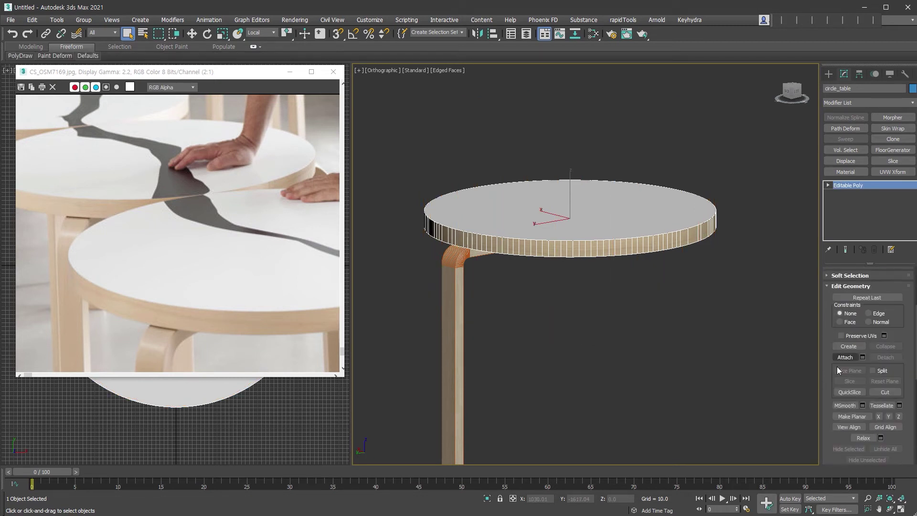
left_click(845, 357)
key("w")
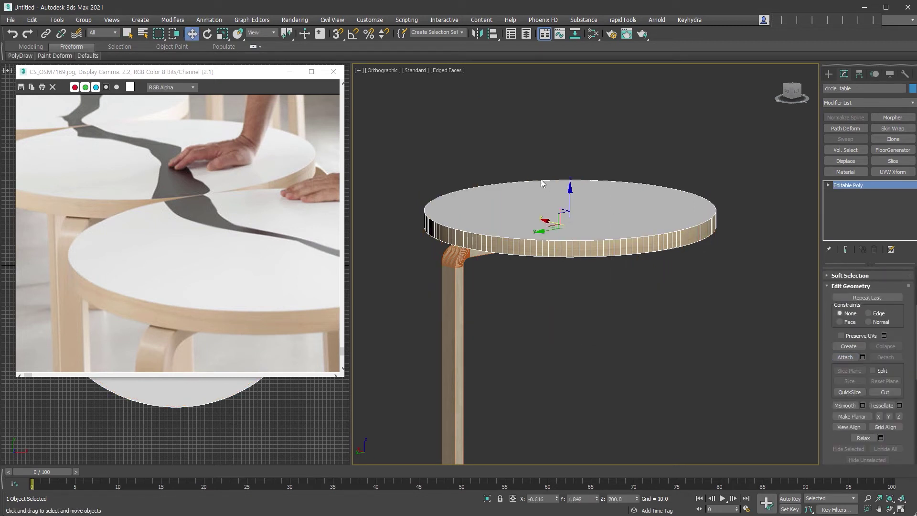
middle_click_drag(574, 186, 601, 263, "alt")
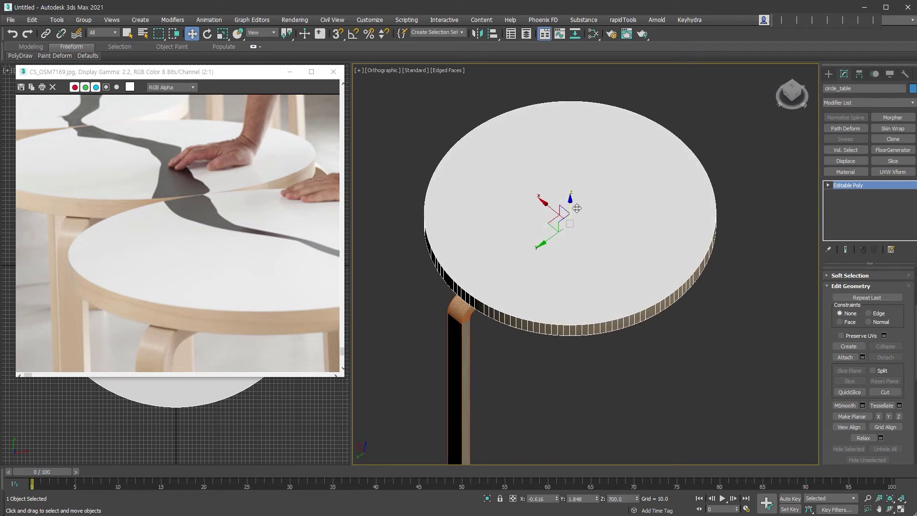
- Weld all vertices of the circle_table tabletop to join its attached top face to the edge part
left_click(520, 399)
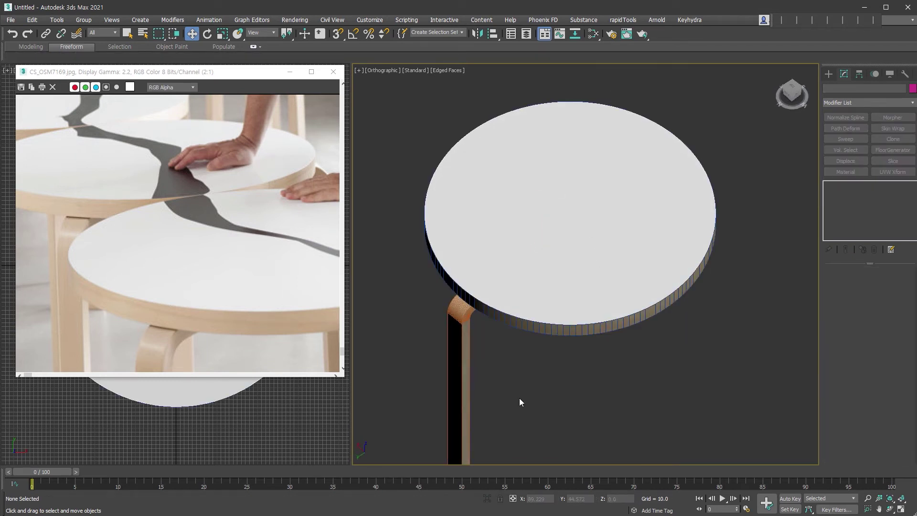
left_click(464, 373)
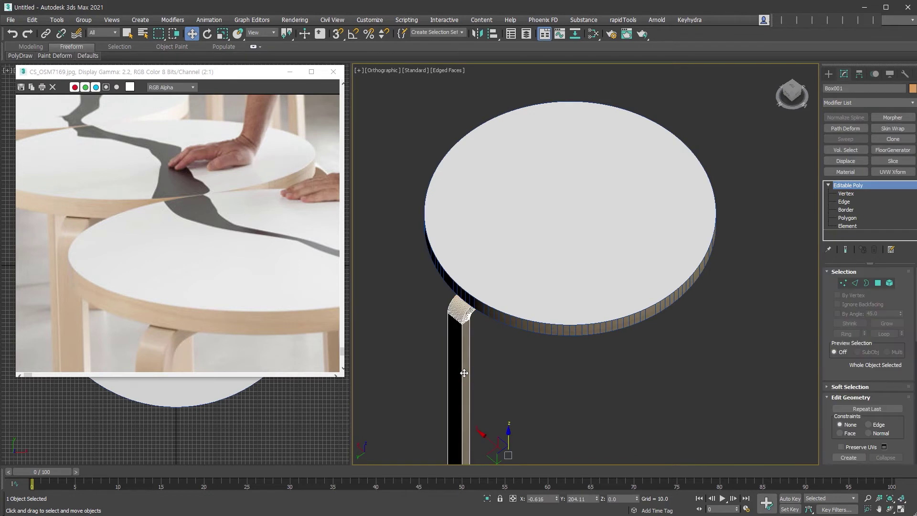
middle_click_drag(670, 335, 676, 311, "alt")
key("z")
left_click(686, 174)
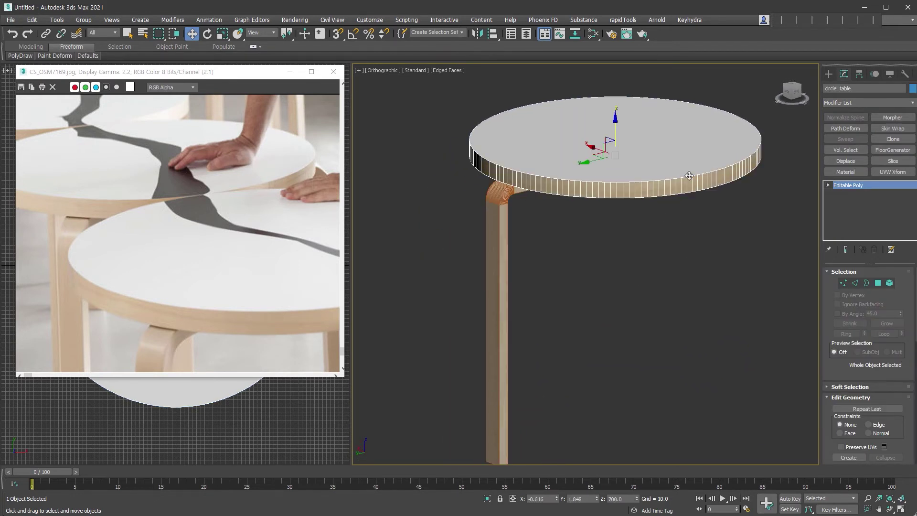
key("z")
key("1")
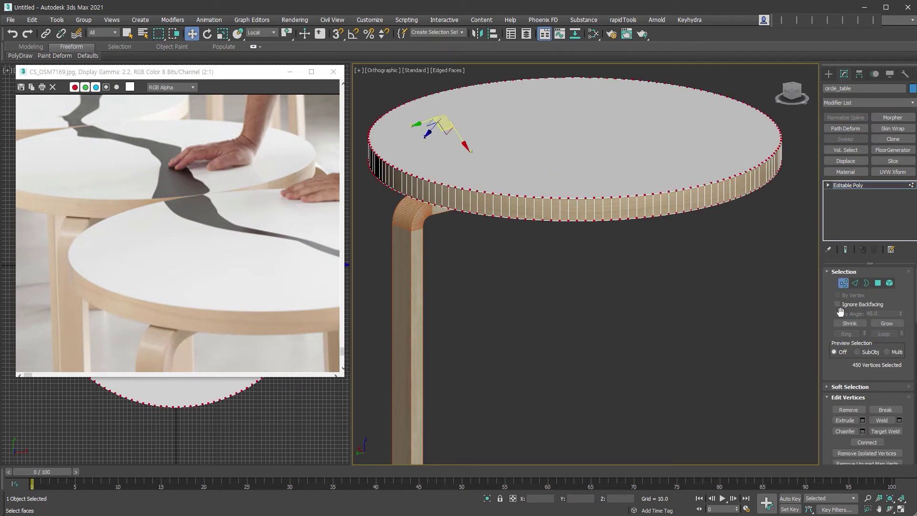
left_click(882, 420)
left_click(669, 214)
left_click(628, 197)
left_click(723, 180)
left_click(741, 264)
- Select the complete upper and lower rim edge loops of the circle_table tabletop
left_click(856, 284)
scroll(740, 178, "up", 6)
left_click(746, 157)
left_click(750, 246, "ctrl")
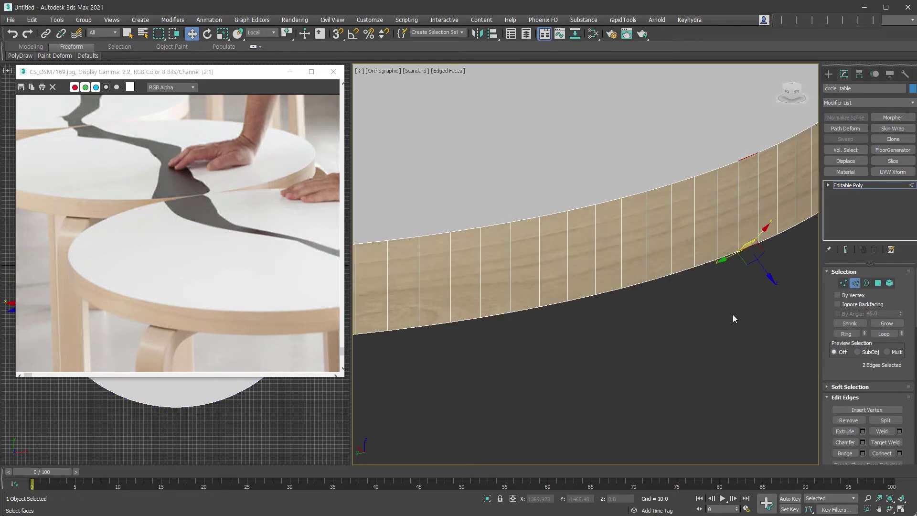
scroll(730, 173, "up", 3)
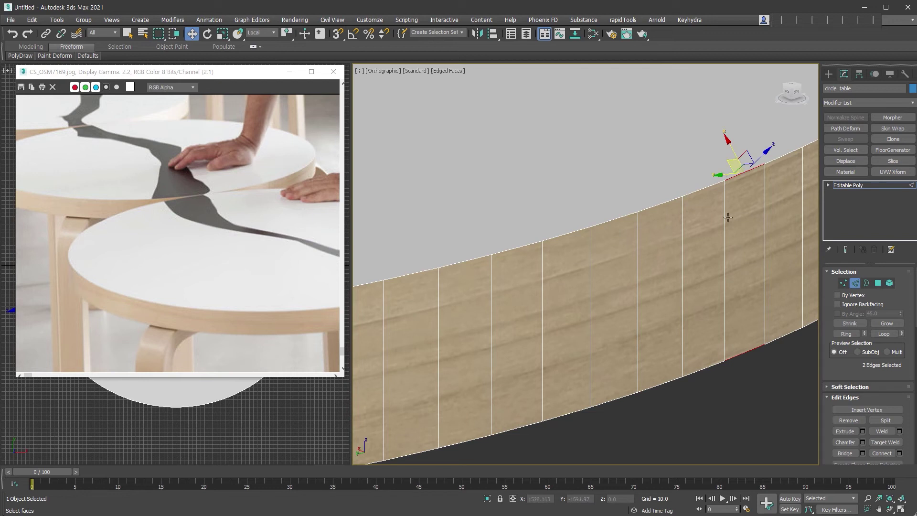
left_click(884, 334)
left_click(877, 283)
left_click(600, 153)
scroll(636, 194, "down", 6)
middle_click_drag(656, 301, 699, 248, "alt")
left_click(855, 283)
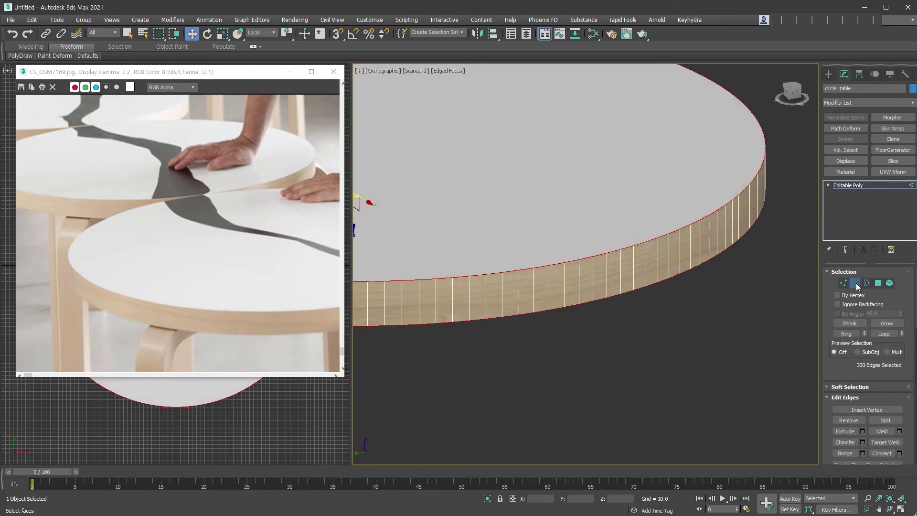
- Chamfer the tabletop's rim edges by 1.0 with 3 segments and smoothing enabled, and check the shaded result
scroll(712, 210, "up", 4)
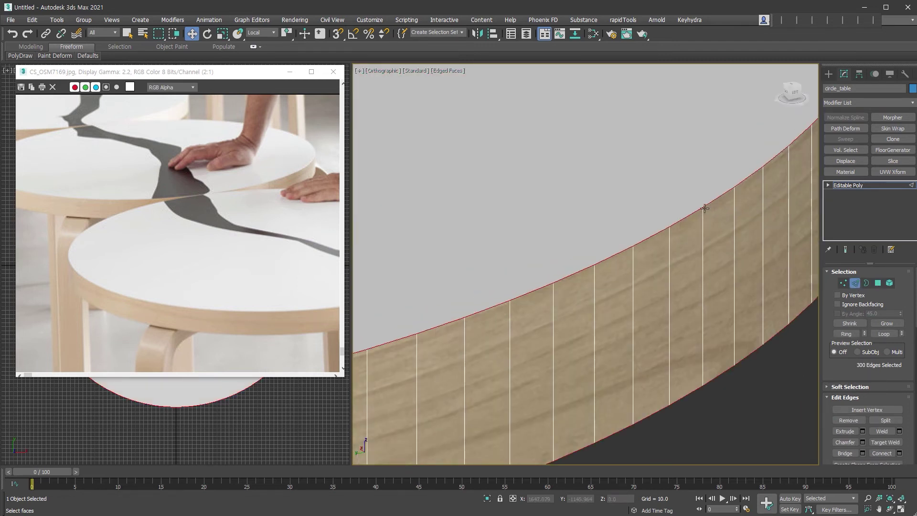
right_click(705, 208)
left_click(606, 266)
left_click(593, 295)
left_click(594, 295)
scroll(566, 291, "up", 4)
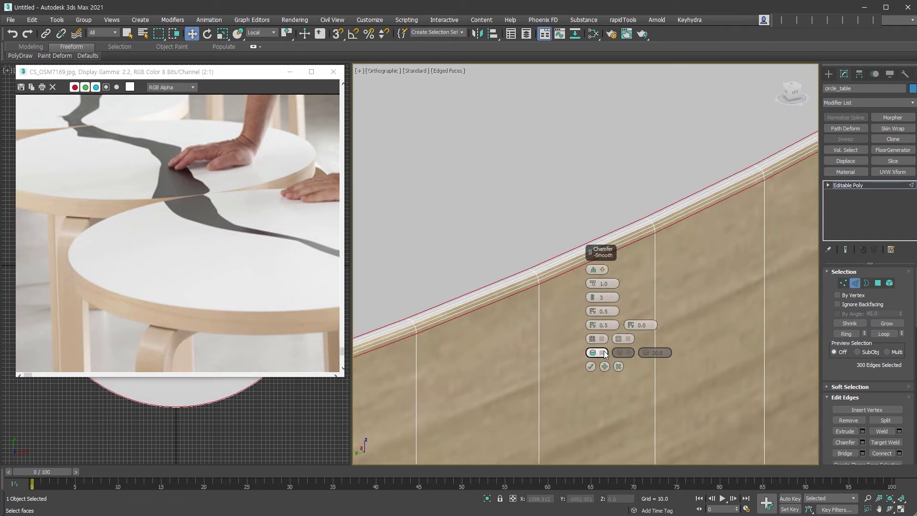
left_click(602, 352)
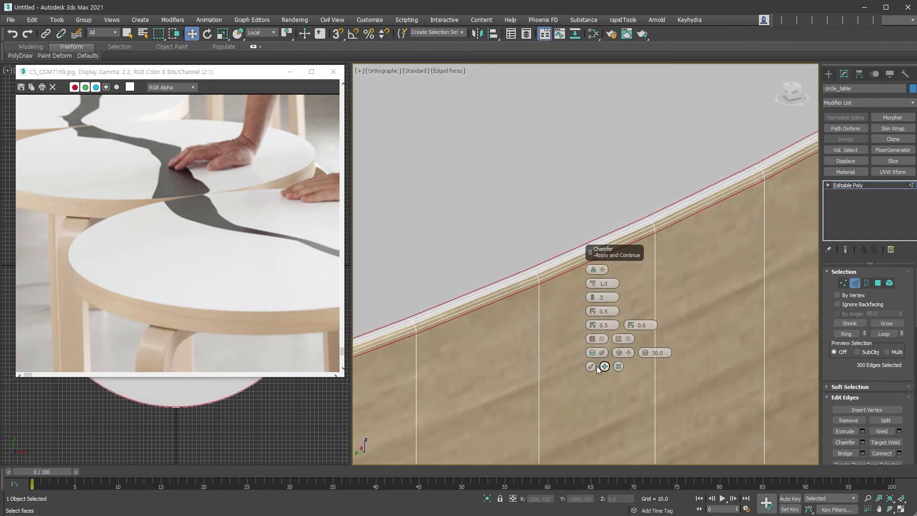
left_click(590, 366)
key("2")
key("F4")
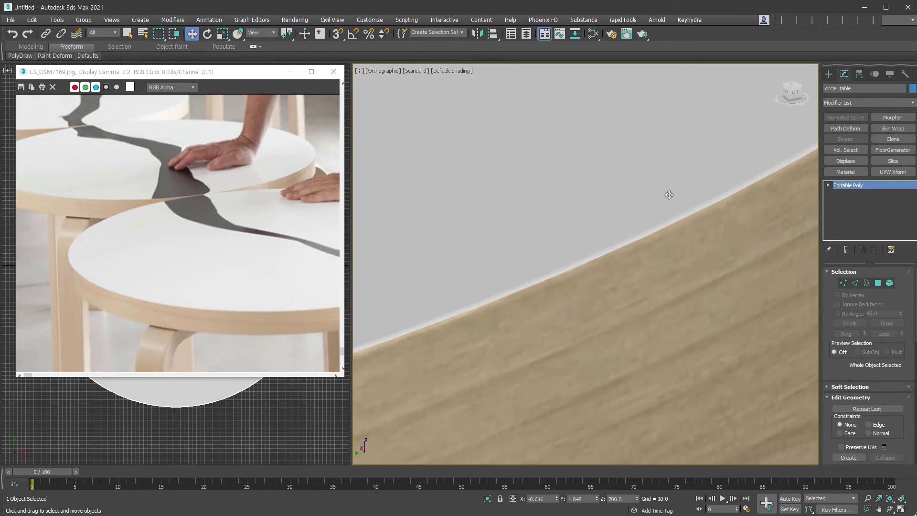
key("F4")
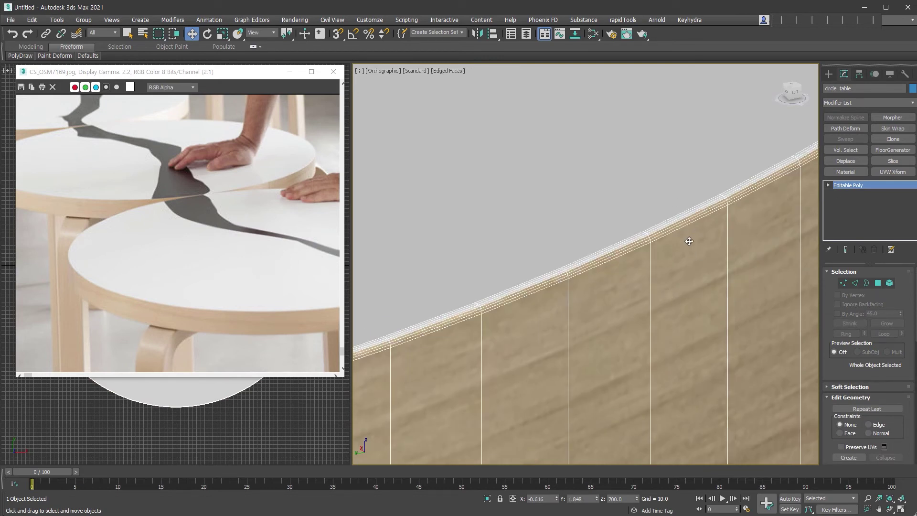
- Select the lengthwise edge loops of the bent leg together with its end edges
scroll(690, 232, "down", 5)
middle_click_drag(689, 232, 817, 272)
scroll(800, 273, "down", 1)
middle_click_drag(634, 323, 744, 299)
middle_click_drag(543, 291, 558, 291, "alt")
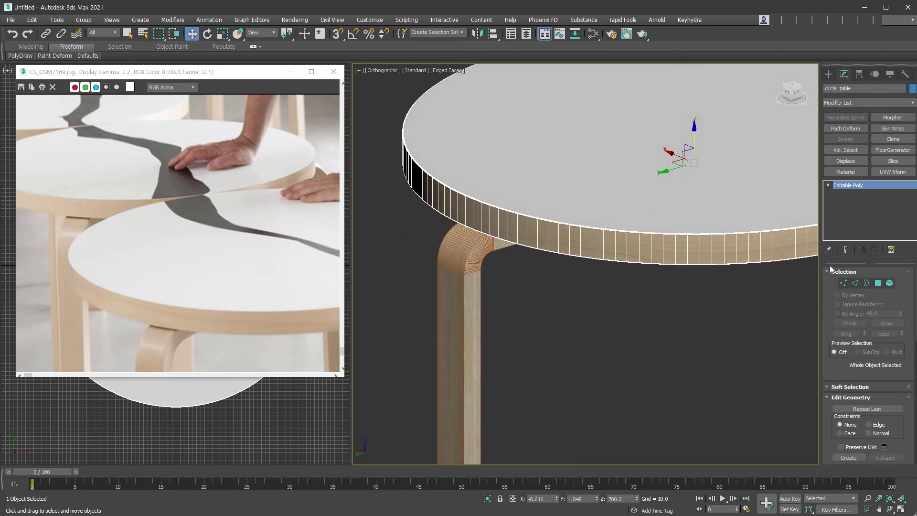
left_click(465, 337)
middle_click_drag(498, 376, 594, 310)
left_click(855, 284)
left_click_drag(684, 282, 447, 357)
scroll(609, 344, "down", 5)
middle_click_drag(611, 351, 604, 321)
left_click(884, 334)
middle_click_drag(509, 445, 509, 324)
middle_click_drag(640, 310, 672, 218, "alt")
left_click_drag(672, 218, 720, 71, "ctrl")
middle_click_drag(688, 138, 626, 284, "alt")
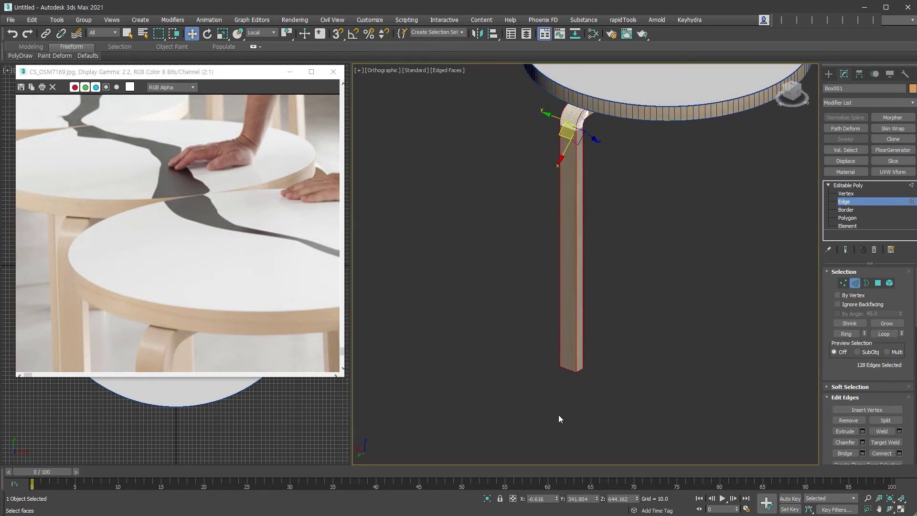
- Chamfer the leg's selected edges by 1.0 with 3 segments and smoothing enabled, and check the shaded result
scroll(604, 271, "up", 10)
right_click(614, 278)
left_click(606, 300)
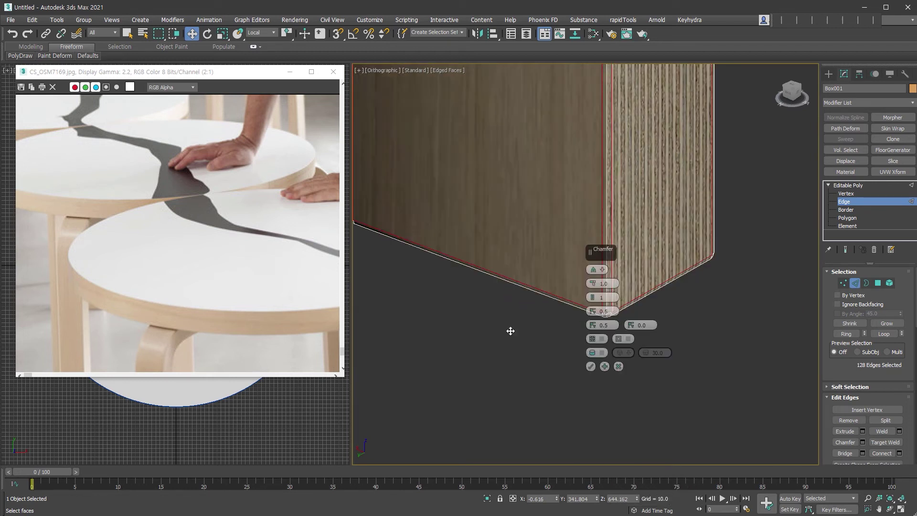
left_click(593, 295)
left_click(592, 294)
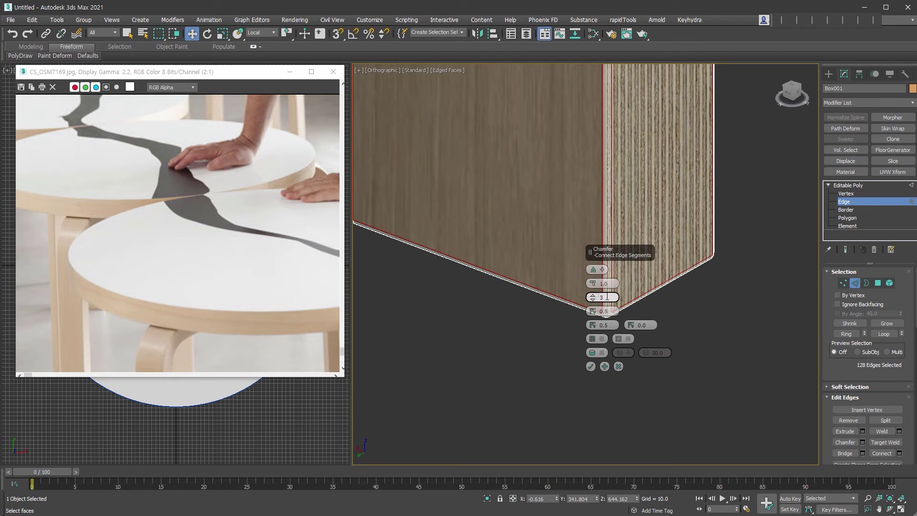
left_click(601, 352)
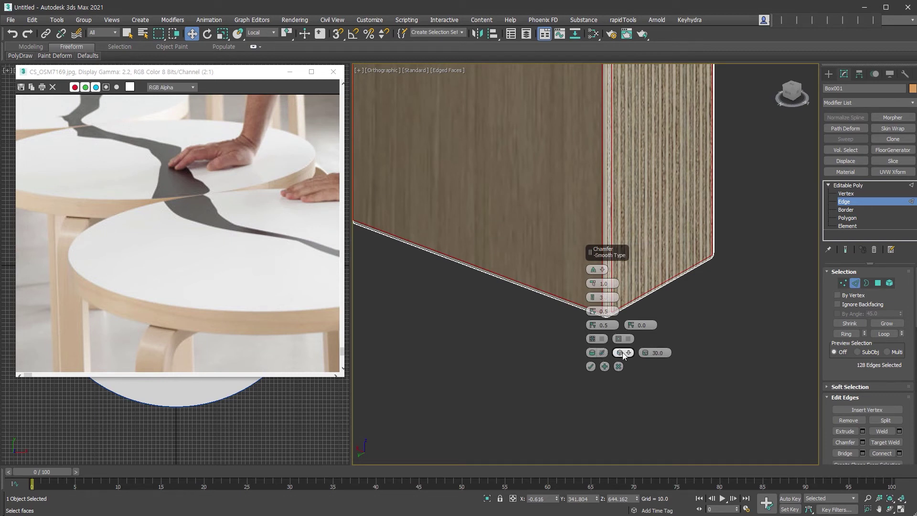
left_click(591, 367)
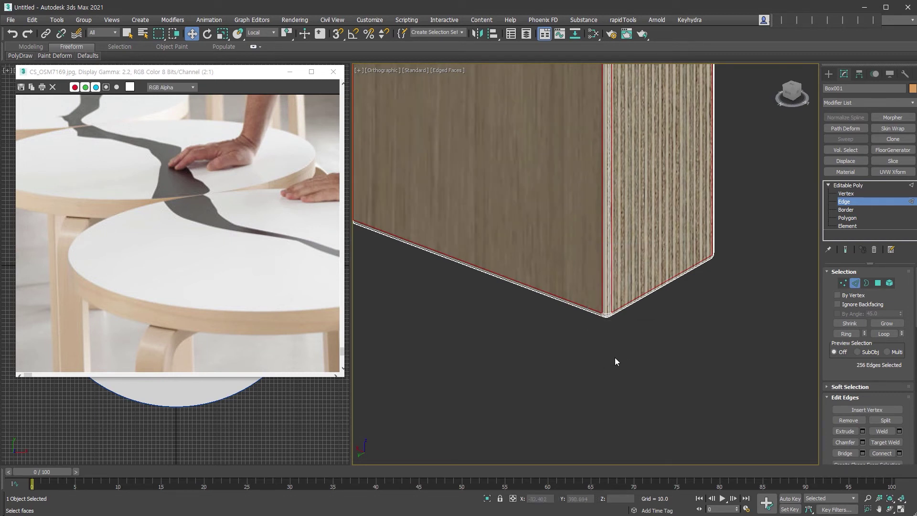
left_click(855, 283)
key("F4")
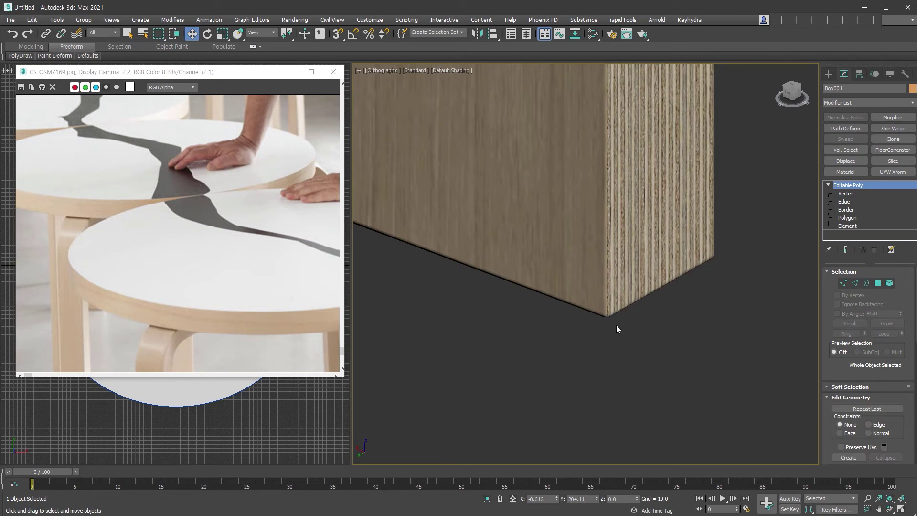
key("F4")
- Make the circle_table tabletop see-through so the leg beneath it is visible
scroll(611, 322, "down", 10)
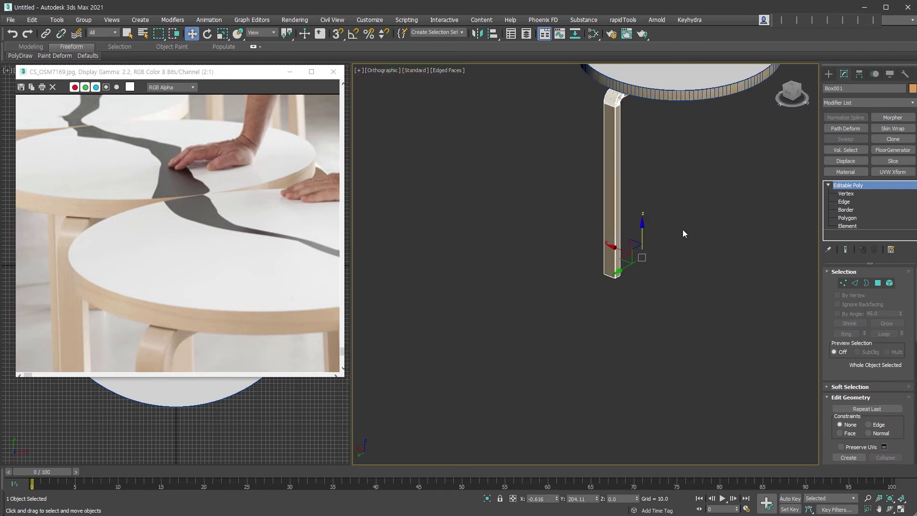
middle_click_drag(652, 269, 586, 287, "alt")
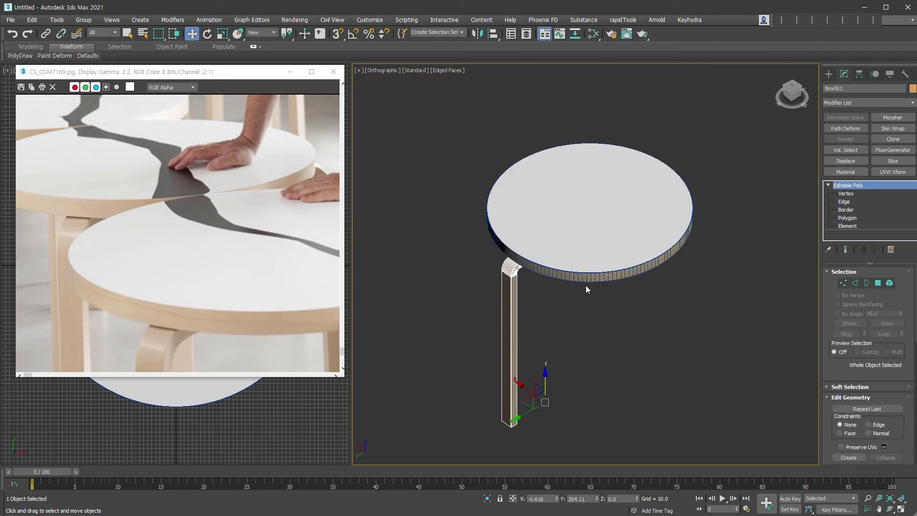
left_click(653, 262)
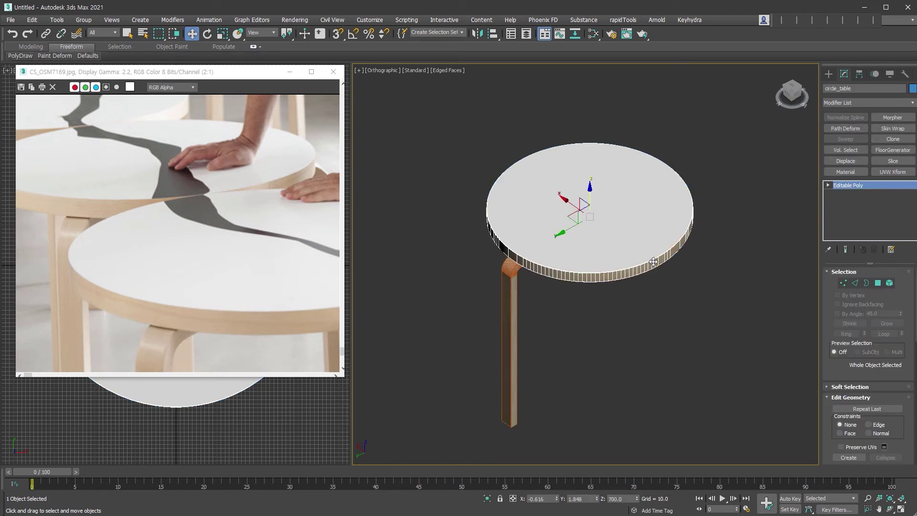
key("alt+x")
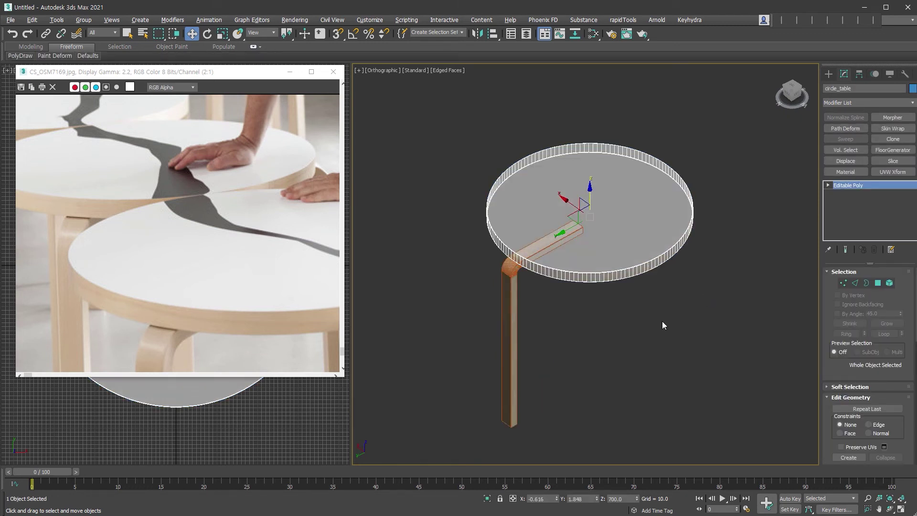
- In the top view, set the leg's rotation to pick circle_table as reference coordinate system and use its transform coordinate center
key("t")
left_click(557, 83)
left_click(590, 88)
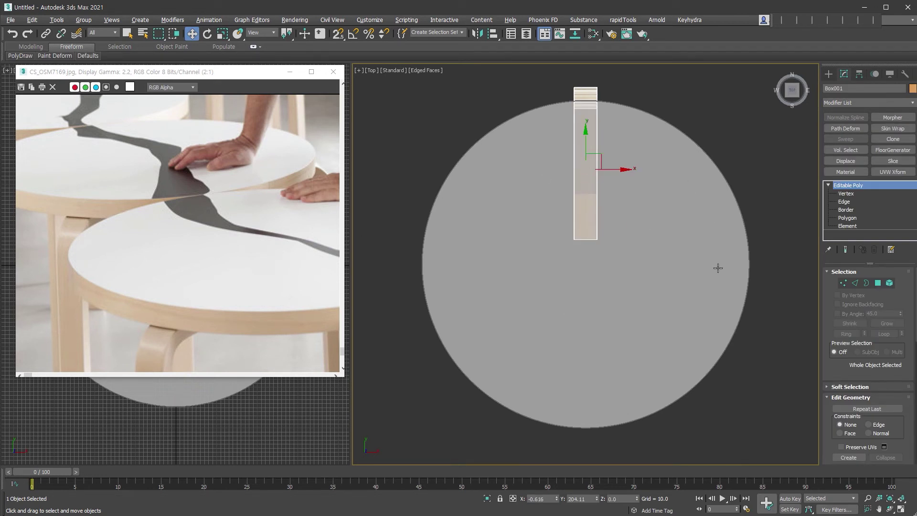
left_click(207, 34)
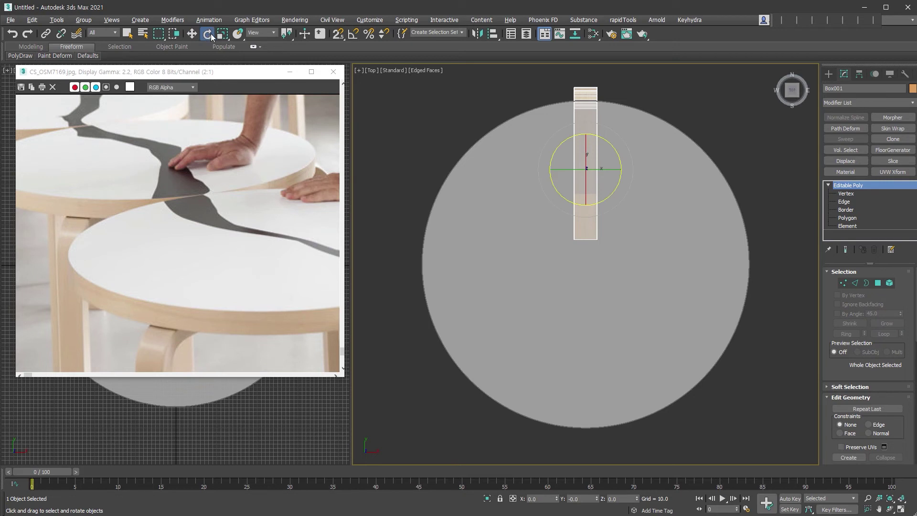
left_click(264, 34)
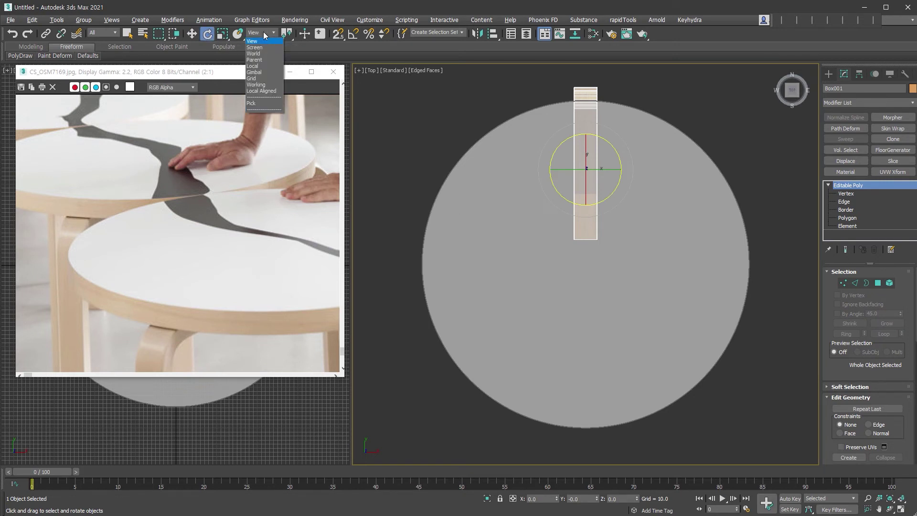
left_click(263, 103)
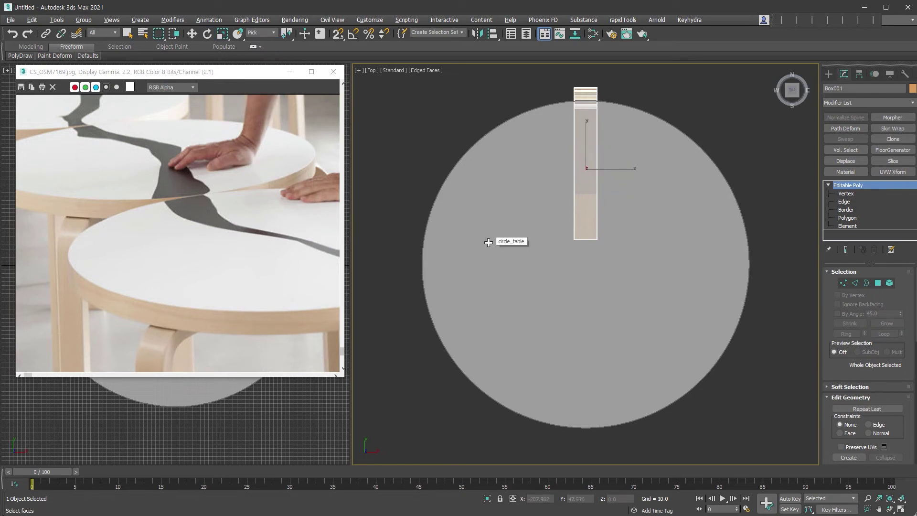
left_click(499, 226)
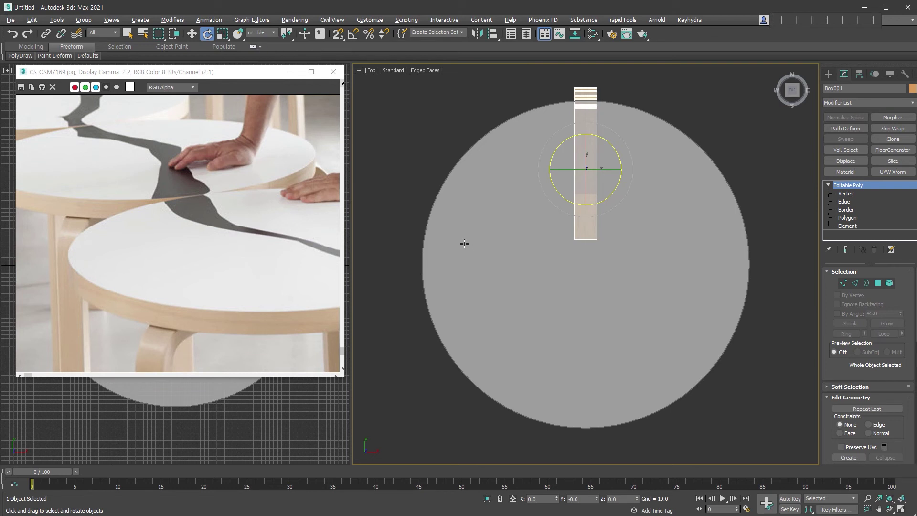
left_click(286, 35)
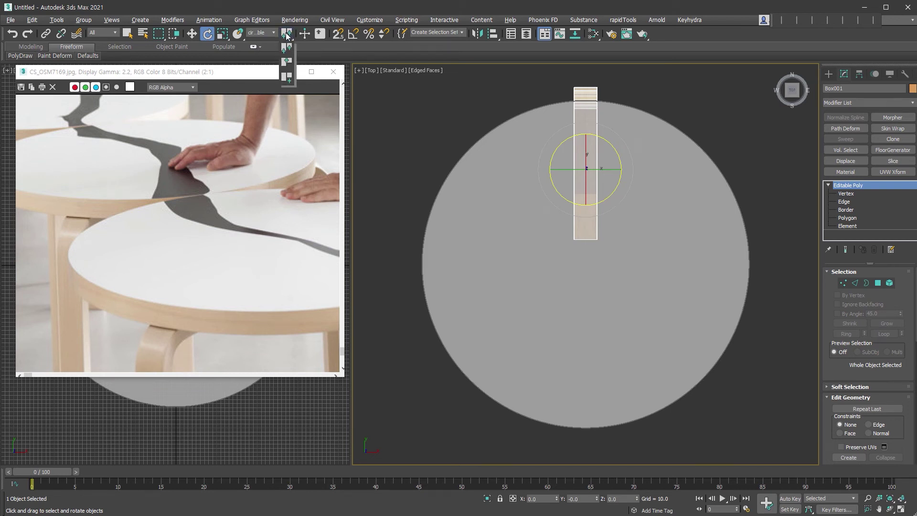
left_click_drag(287, 36, 288, 85)
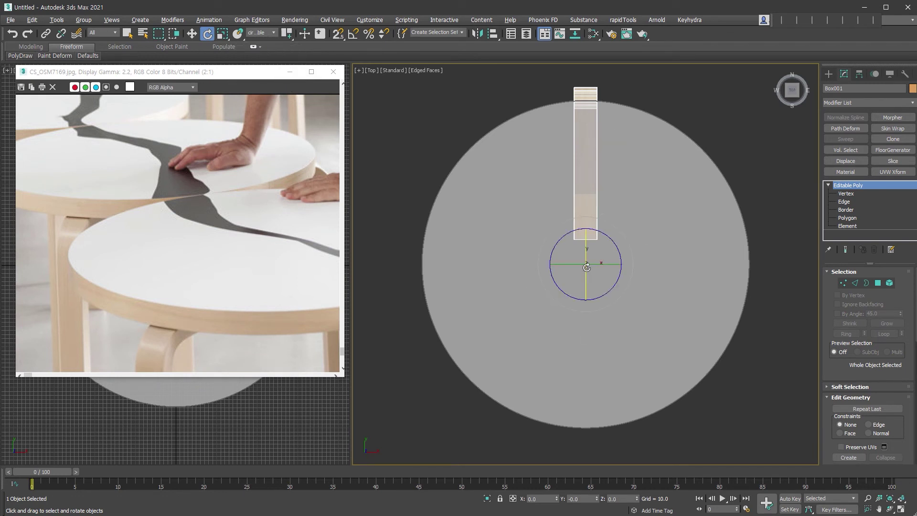
left_click_drag(607, 239, 578, 197)
left_click_drag(617, 232, 617, 231)
right_click(617, 231)
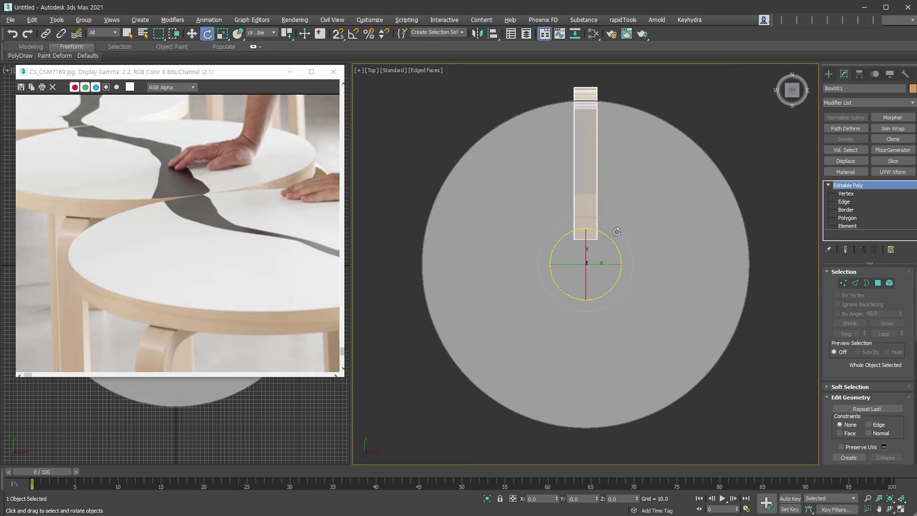
- With angle snap enabled, rotate-clone the leg 120 degrees around the tabletop's center as 2 instances
left_click(354, 34)
left_click_drag(610, 243, 583, 202, "shift")
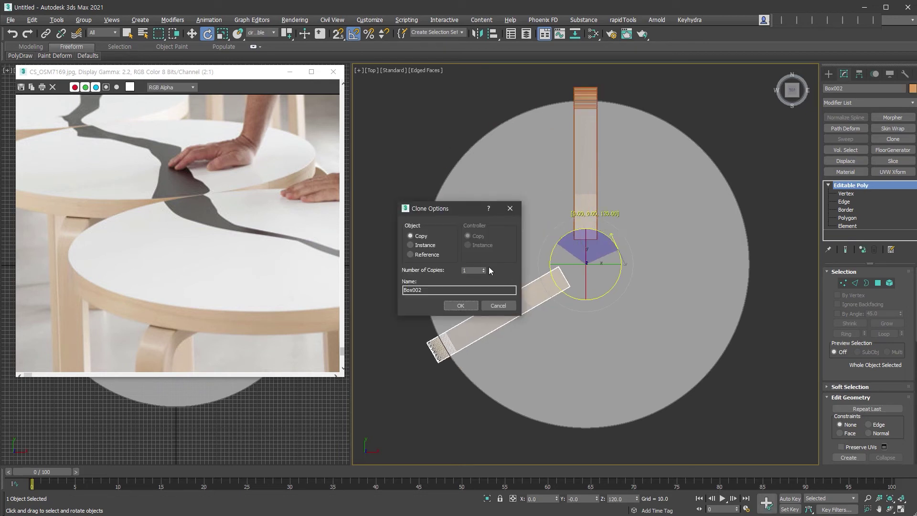
left_click(429, 244)
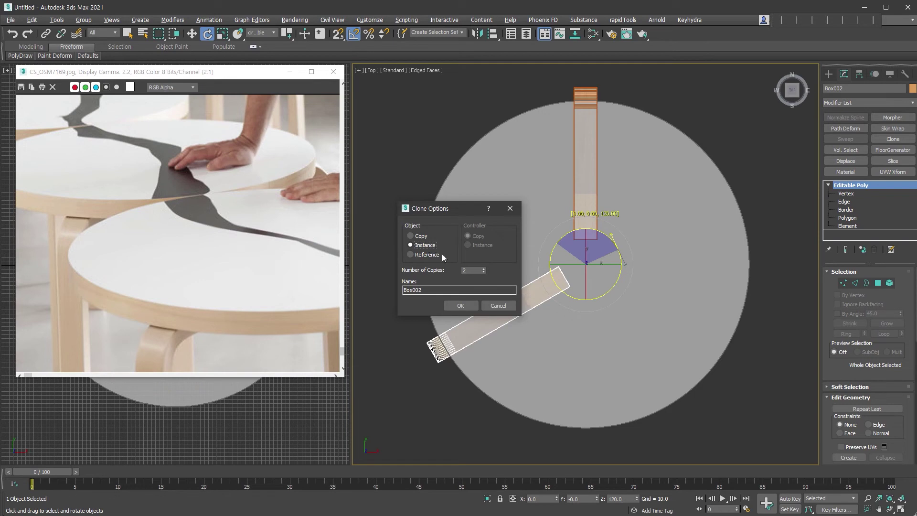
left_click(460, 305)
- Turn off see-through display on the circle_table tabletop and clear the selection
mouse_move(712, 425)
middle_mouse_down("alt")
mouse_move(755, 373)
mouse_move(680, 385)
middle_mouse_up("alt")
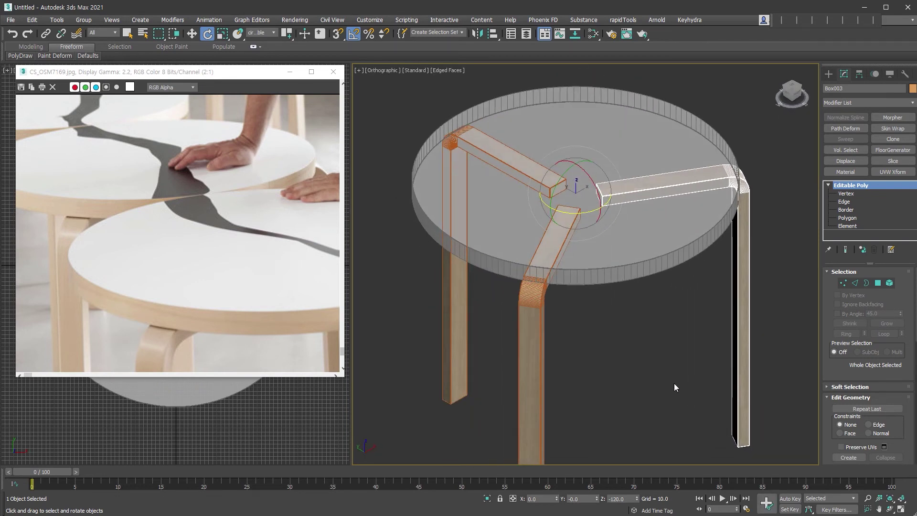
left_click(671, 382)
left_click(632, 267)
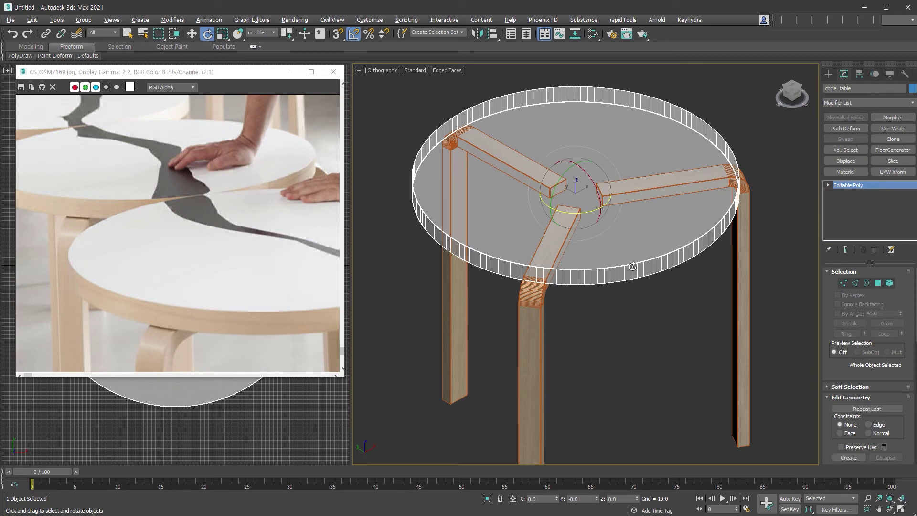
key("alt+x")
left_click(638, 400)
- Select the tabletop and all three legs and group them as circle_table
scroll(633, 383, "down", 3)
middle_click_drag(643, 369, 634, 334)
middle_click_drag(634, 334, 535, 313, "alt")
middle_click_drag(603, 292, 646, 366)
key("r")
left_click_drag(775, 425, 479, 98)
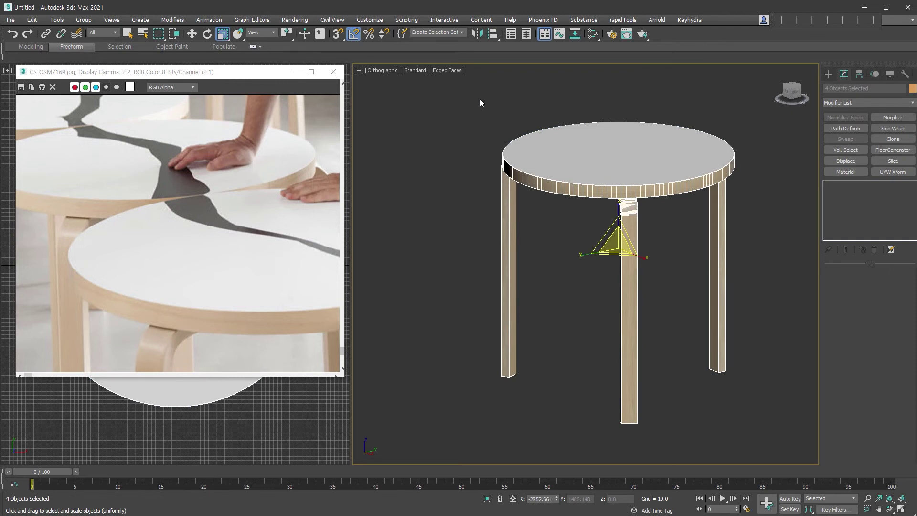
key("ctrl+g")
type("circle_table")
key("Return")
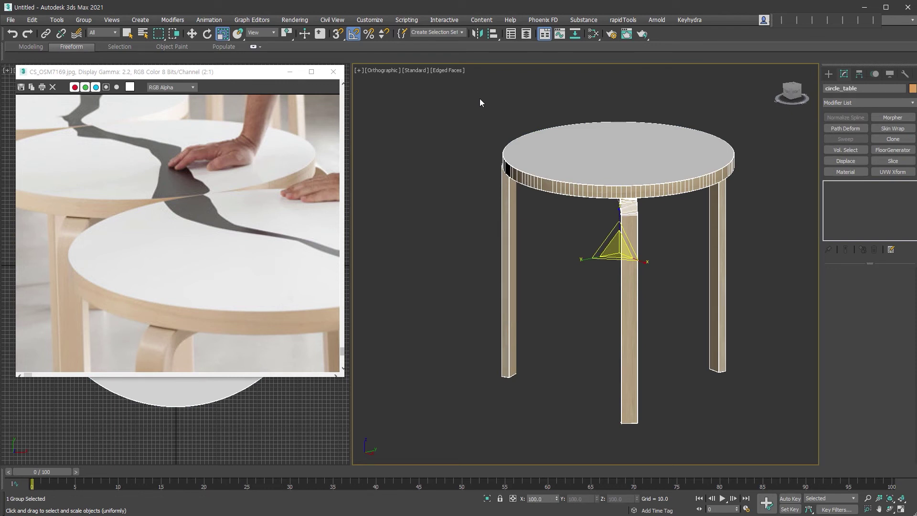
- In the Slate Material Editor, duplicate the Map #3 Color Correction node and set the copy's saturation to -100
middle_click_drag(630, 159, 663, 171, "alt")
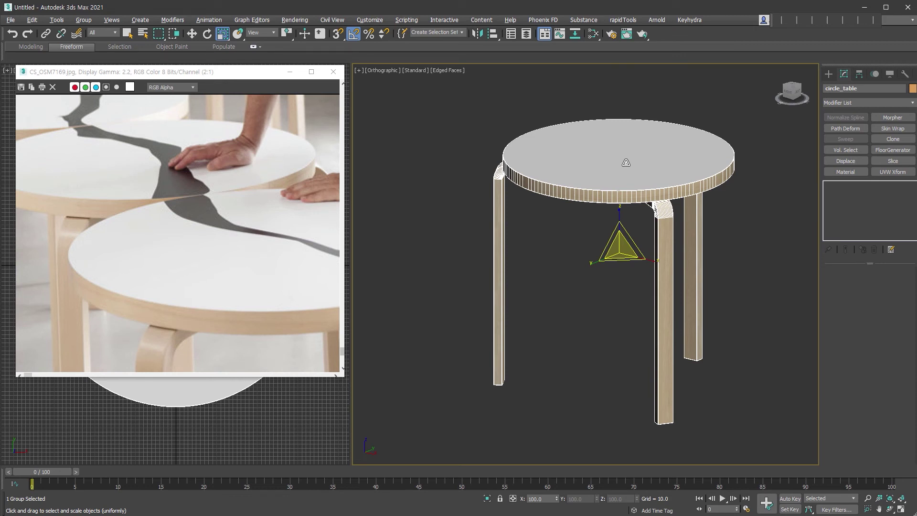
left_click(592, 35)
scroll(333, 373, "down", 1)
middle_click_drag(340, 363, 378, 299)
middle_click_drag(229, 291, 329, 282)
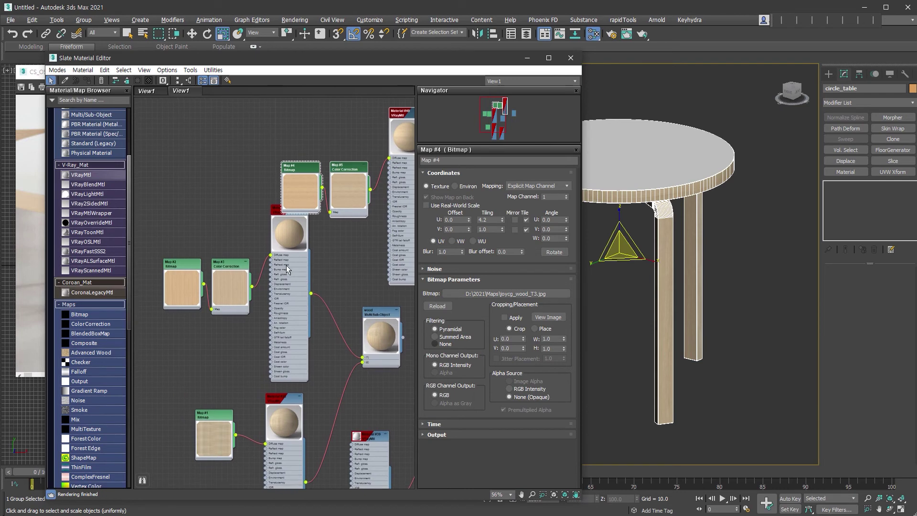
scroll(290, 242, "up", 3)
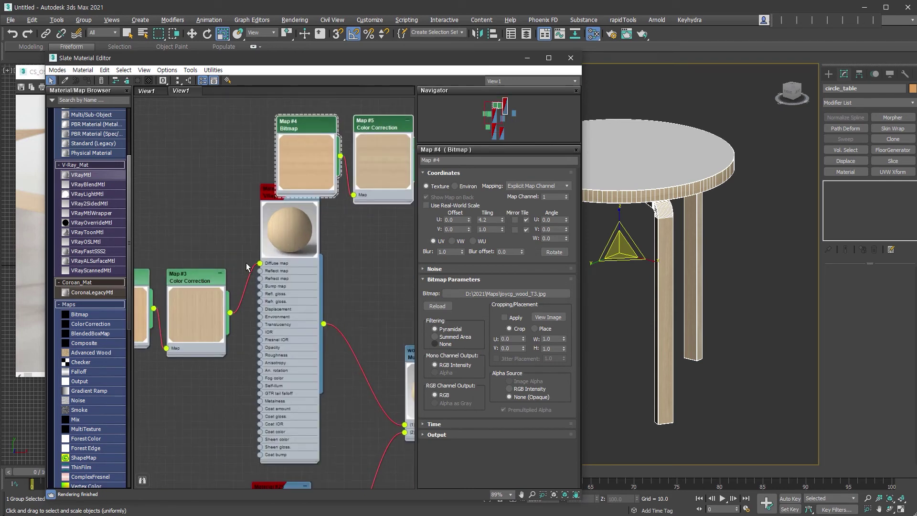
scroll(240, 285, "up", 1)
middle_click_drag(240, 285, 280, 231)
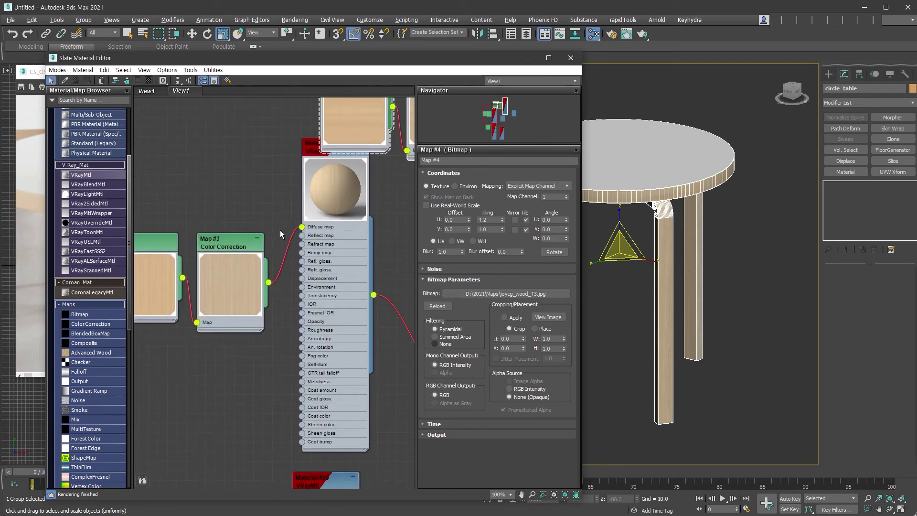
double_click(241, 254)
left_click_drag(226, 248, 226, 380, "shift")
double_click(227, 381)
left_click_drag(474, 305, 420, 307)
- Connect the desaturated Color Correction to Material #26's reflection glossiness and stack the two Color Correction nodes neatly
left_click_drag(269, 416, 304, 262)
left_click_drag(235, 288, 234, 240)
left_click_drag(241, 384, 242, 318)
- Set Material #26's reflection color to pure white, value 255
left_click(310, 147)
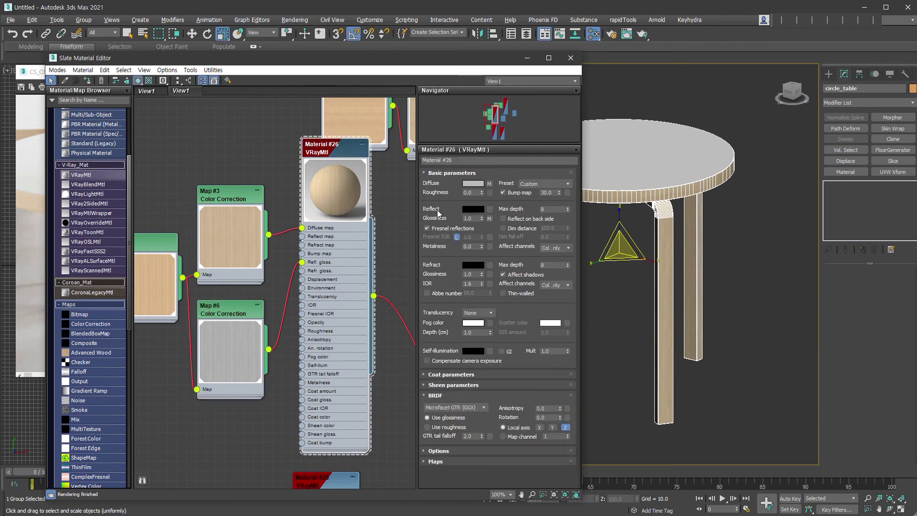
left_click(474, 211)
left_click_drag(345, 110, 371, 111)
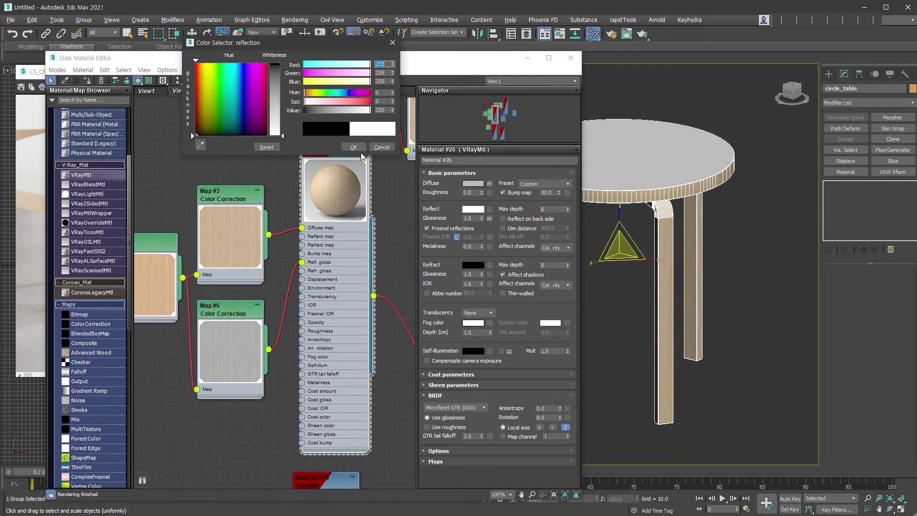
key("Return")
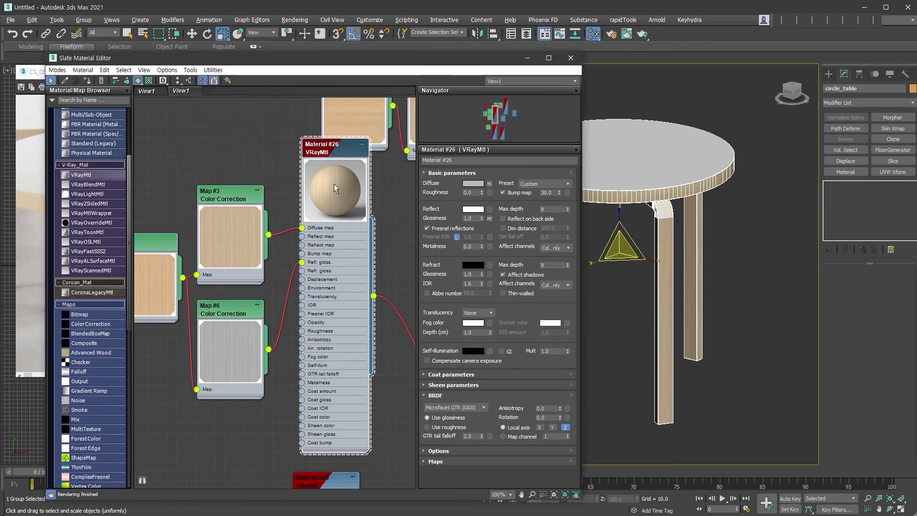
- Try RGB gamma/contrast values of 0.5, 2 and 1.5 on the Map #6 Color Correction and check the material preview
scroll(333, 188, "up", 3)
double_click(234, 382)
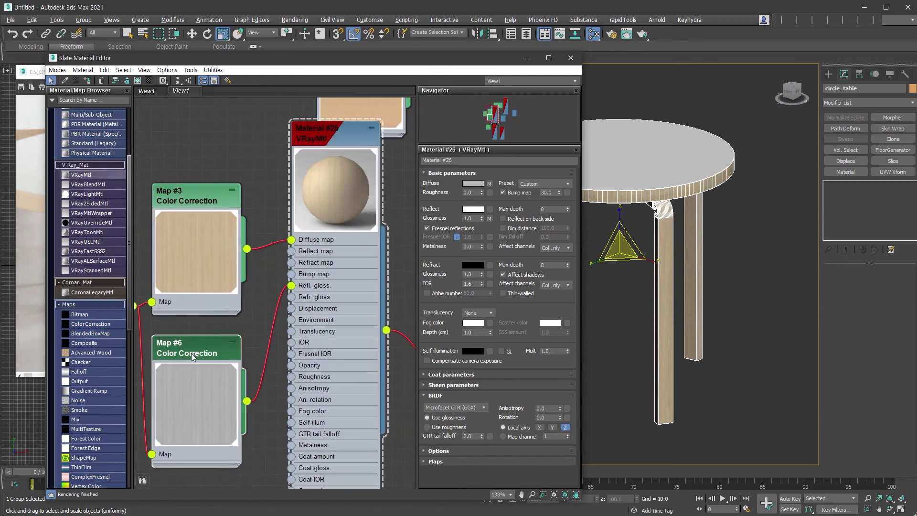
double_click(493, 381)
type("0.5")
type("2")
key("Return")
type("1.5")
key("Return")
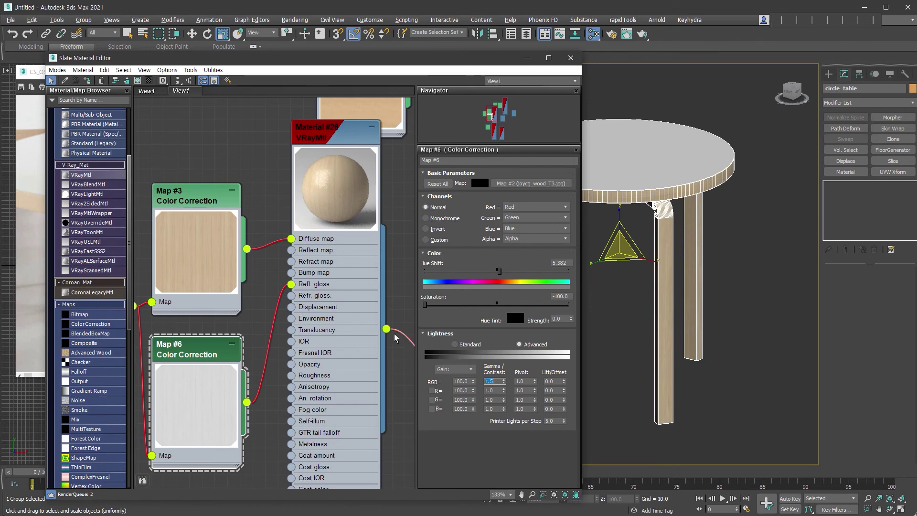
scroll(316, 160, "up", 3)
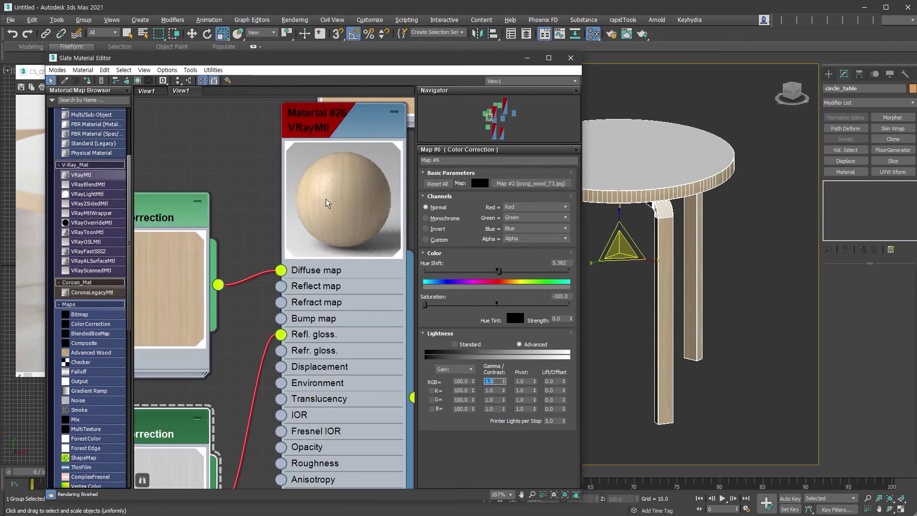
- Set Material #26's reflection color to a light gray with value 170
double_click(326, 174)
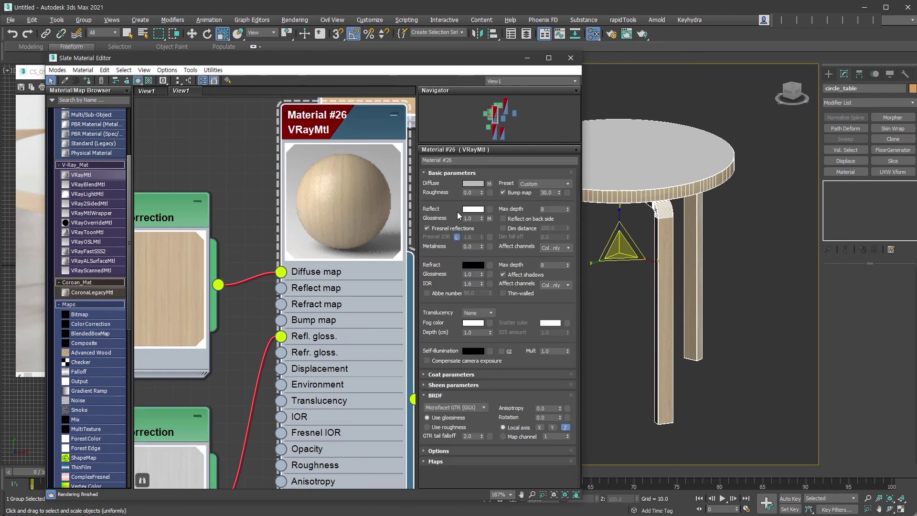
left_click(471, 209)
left_click_drag(353, 110, 348, 111)
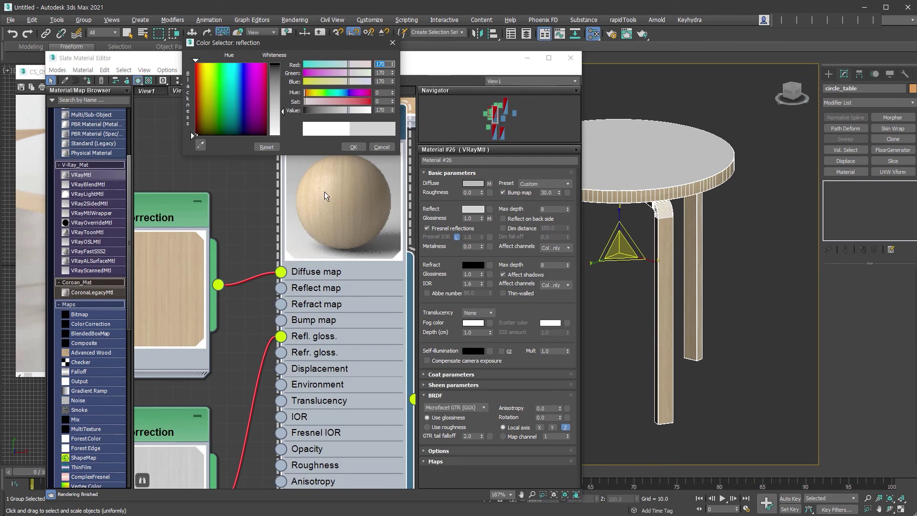
left_click(353, 147)
- Set the Map #6 Color Correction's RGB gamma/contrast to 1.2 and its RGB gain to 120, after trying a gain of 150
middle_click_drag(262, 387, 311, 327)
double_click(234, 370)
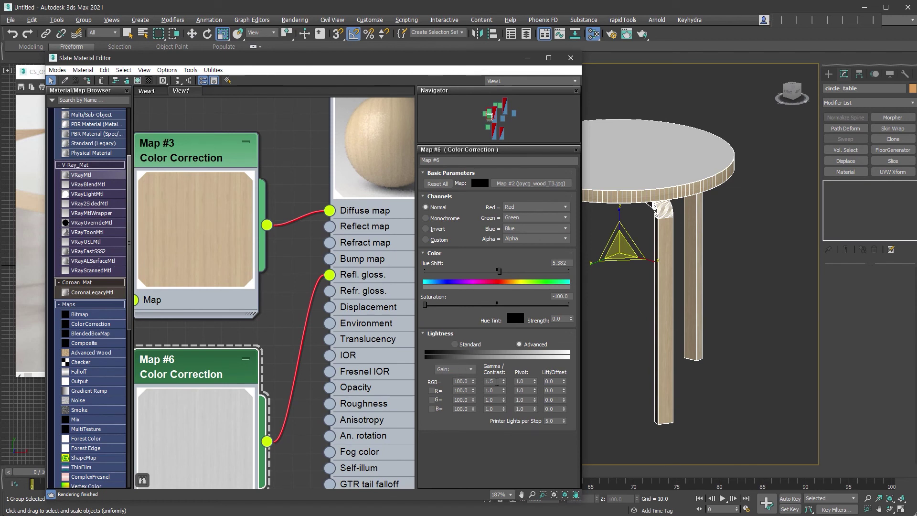
double_click(463, 382)
type("150")
key("Tab")
middle_click_drag(305, 330, 259, 349)
type("1.2")
key("Return")
double_click(463, 381)
type("120")
key("Return")
middle_click_drag(334, 135, 306, 160)
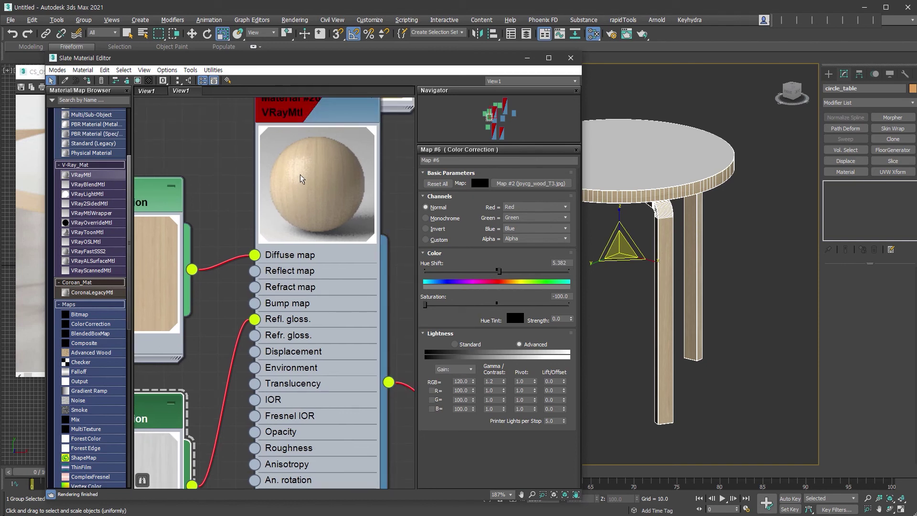
- Set Material #25's reflection color to a gray of value 176 and its reflection glossiness to 0.68
scroll(266, 290, "down", 8)
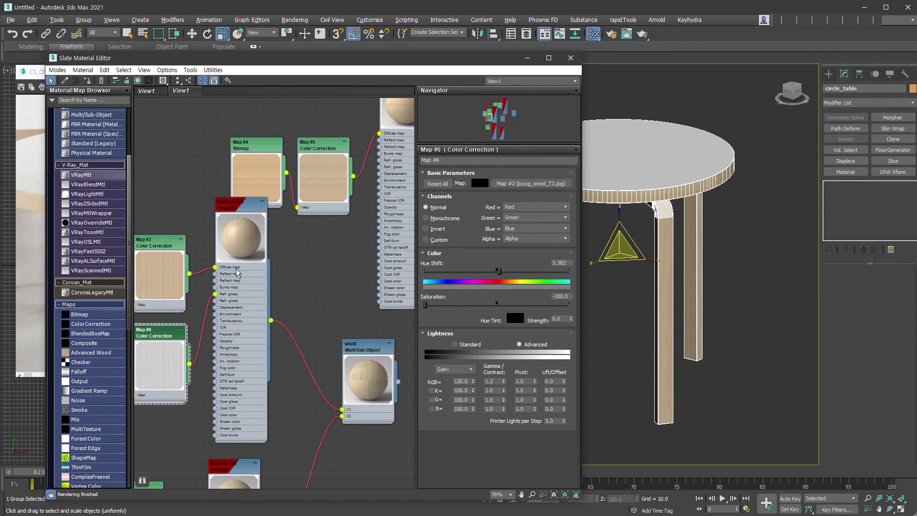
middle_click_drag(234, 472, 304, 292)
scroll(305, 292, "up", 2)
double_click(311, 280)
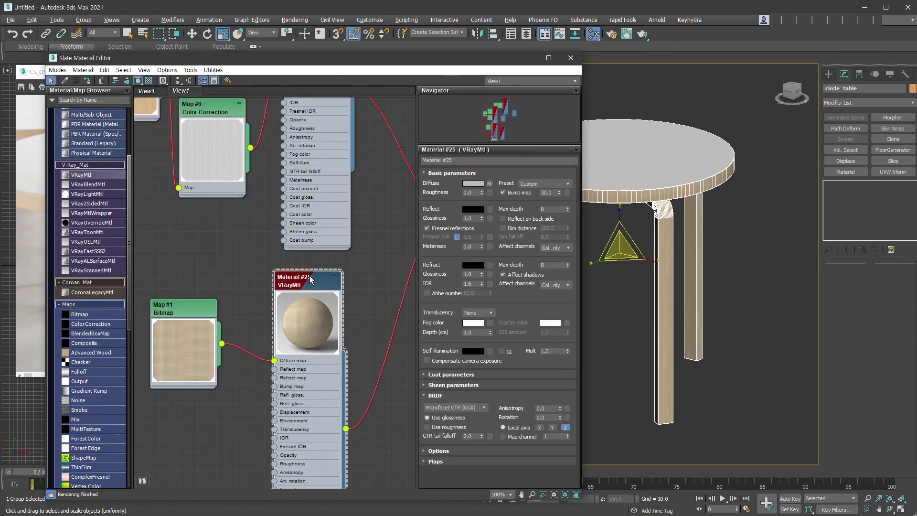
left_click(468, 210)
left_click(348, 111)
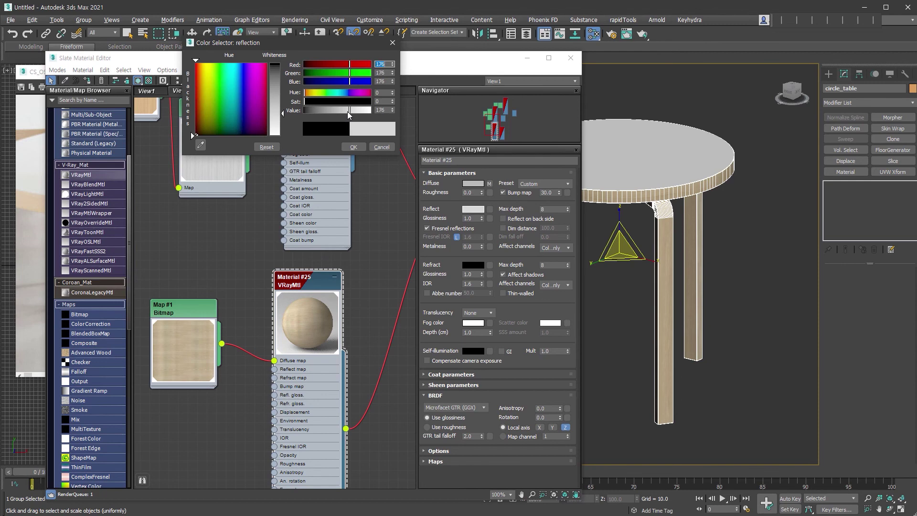
left_click(353, 147)
left_click_drag(482, 219, 485, 232)
- Feed Material #41's diffuse and reflection glossiness from a copied wood bitmap through two Color Correction nodes
middle_click_drag(371, 226, 254, 440)
middle_click_drag(314, 199, 245, 312)
middle_click_drag(233, 220, 362, 218)
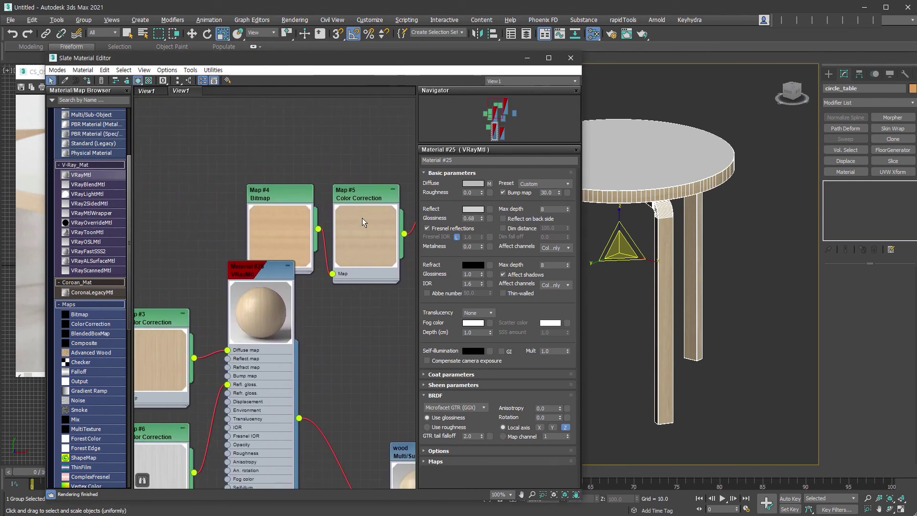
scroll(353, 229, "down", 2)
middle_click_drag(340, 248, 193, 308)
scroll(298, 253, "down", 1)
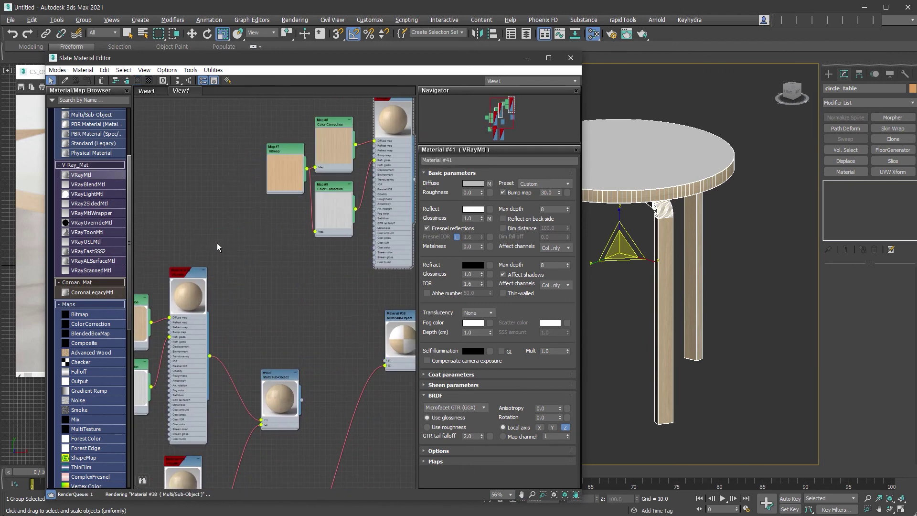
- Set the Map #7 wood bitmap's tiling to U 4.0 and V 1.5, with a W angle of 0
middle_click_drag(217, 243, 135, 267)
double_click(191, 176)
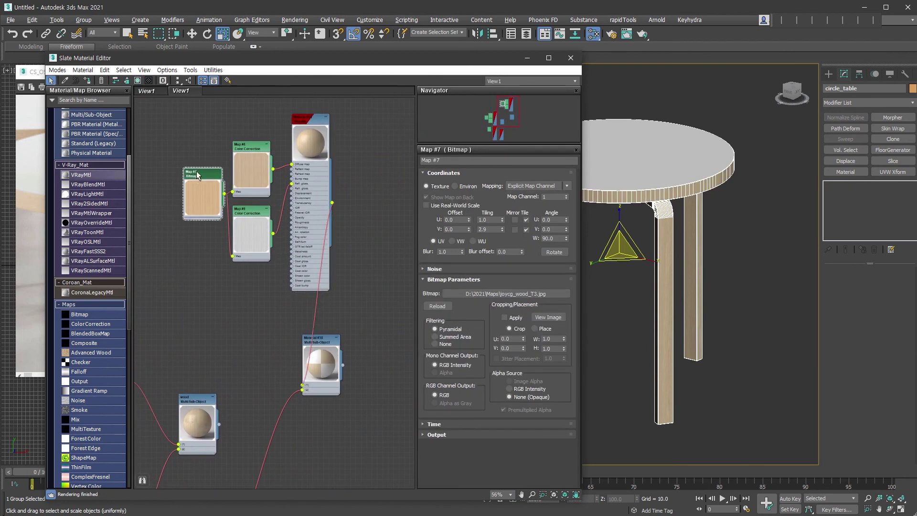
scroll(193, 171, "up", 4)
double_click(488, 220)
type("4")
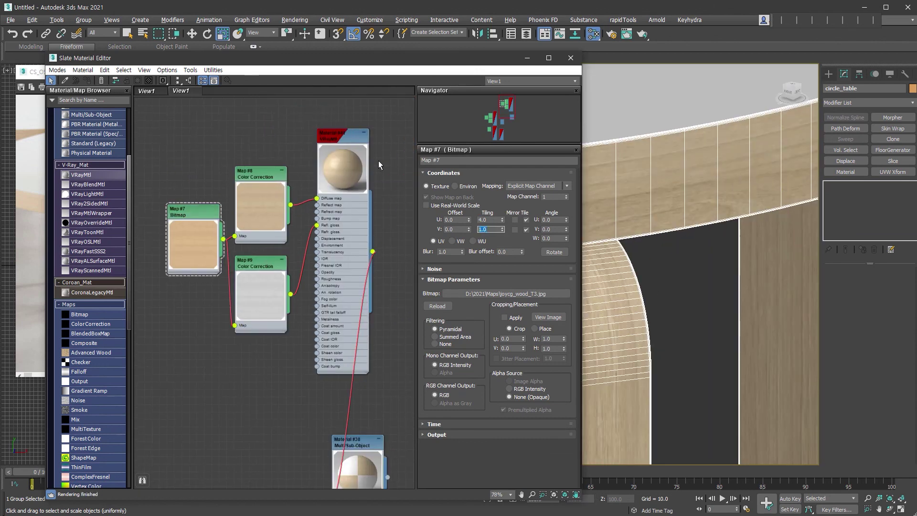
scroll(369, 415, "down", 10)
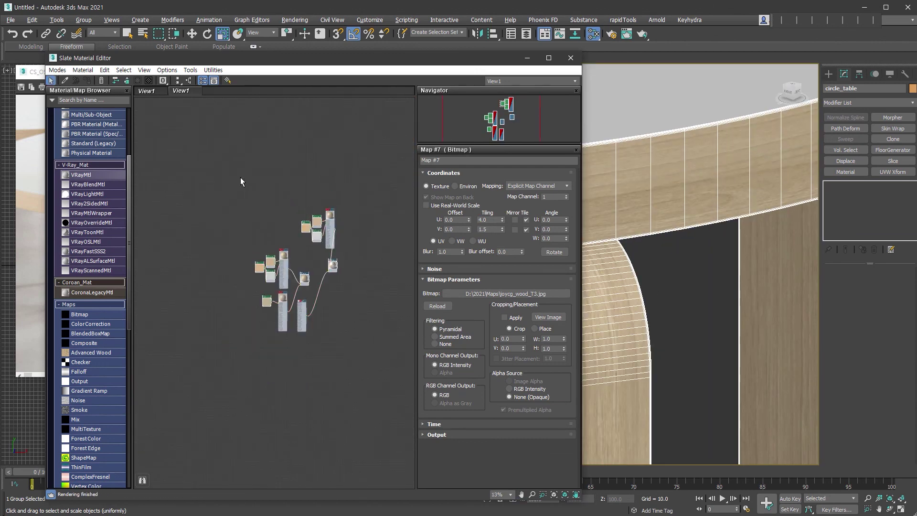
- Hide the unused node slots and lay out all material nodes in tidy columns
scroll(293, 251, "up", 4)
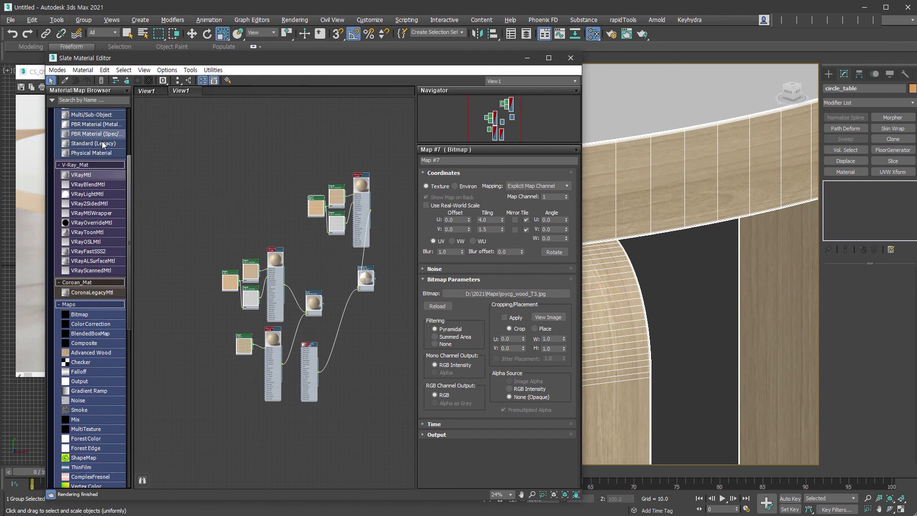
left_click(127, 84)
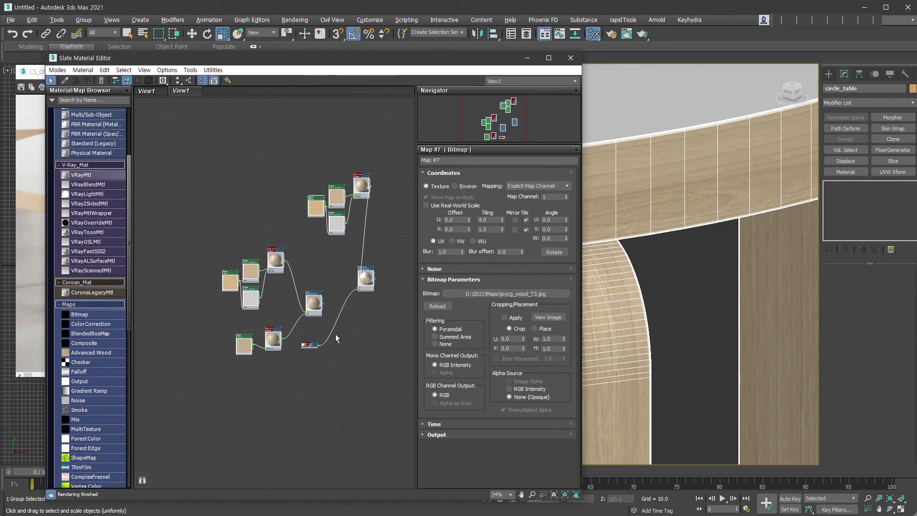
left_click(188, 82)
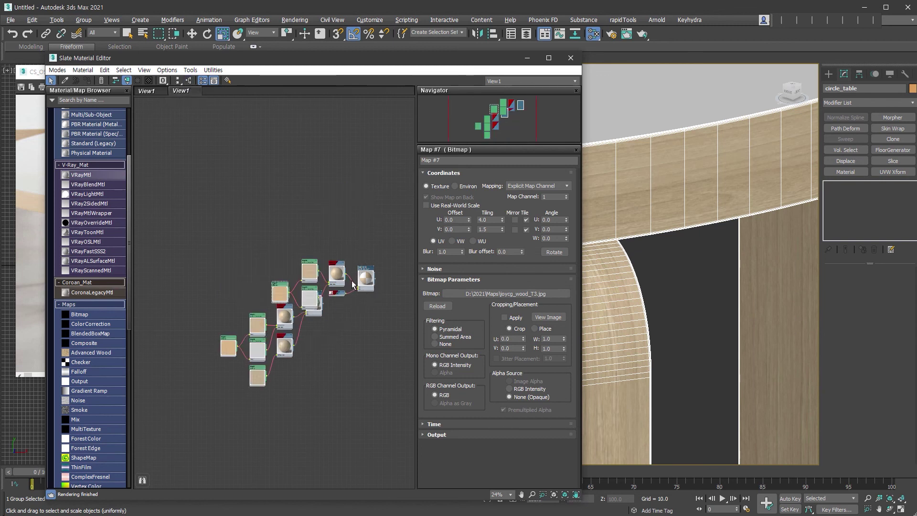
left_click(177, 84)
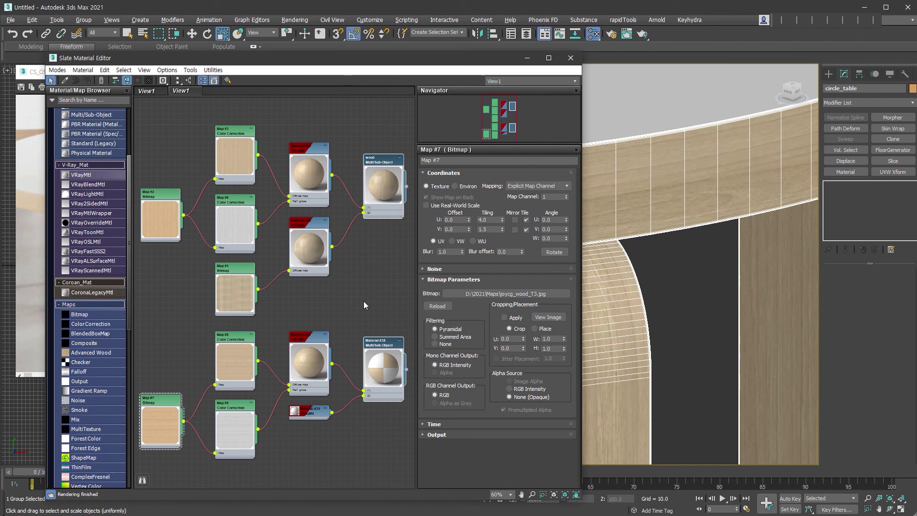
- Close the Slate Material Editor and examine the wood grain on the table's bent leg and tabletop rim
left_click(572, 58)
scroll(618, 290, "down", 10)
middle_click_drag(631, 258, 696, 248, "alt")
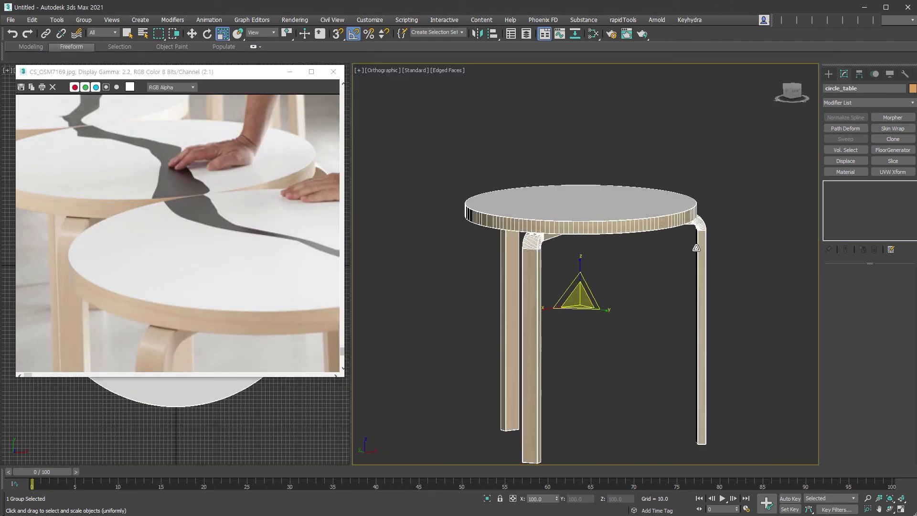
scroll(492, 234, "up", 10)
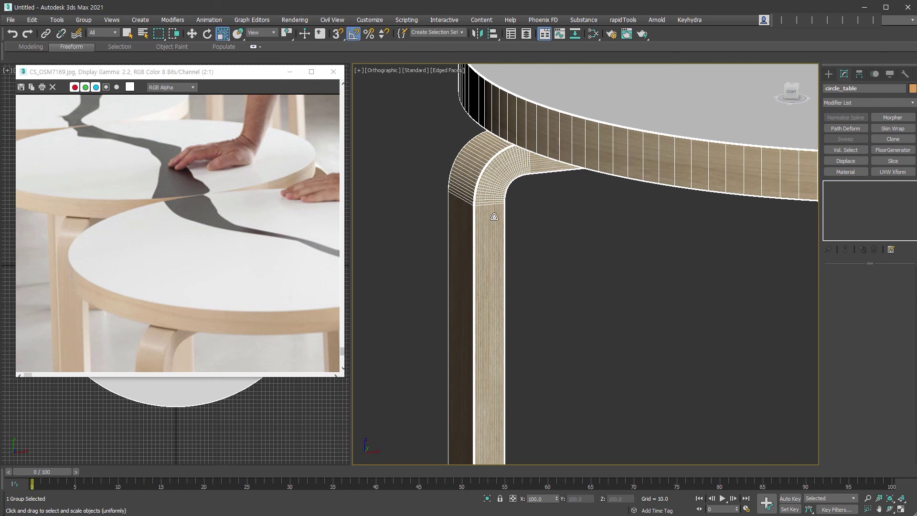